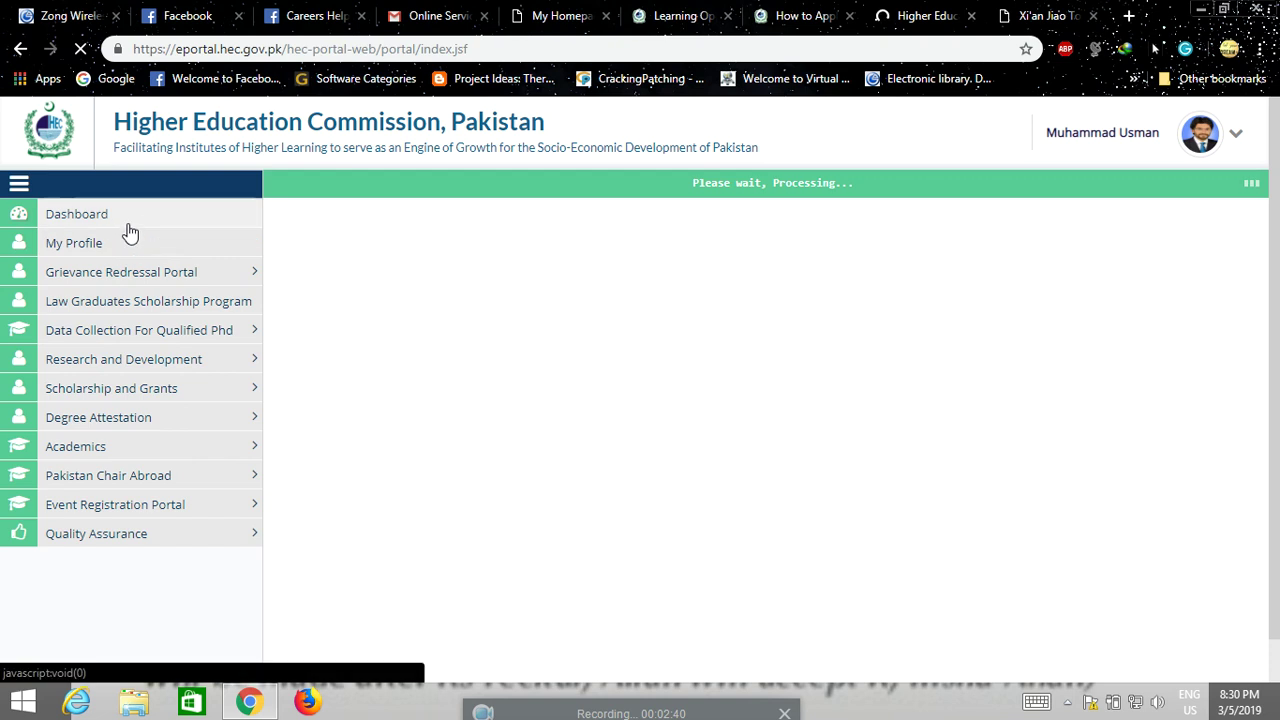
Open the Application Form for Learning Opportunities Abroad under Scholarship and Grants
click(145, 394)
scroll(145, 397, down, 3)
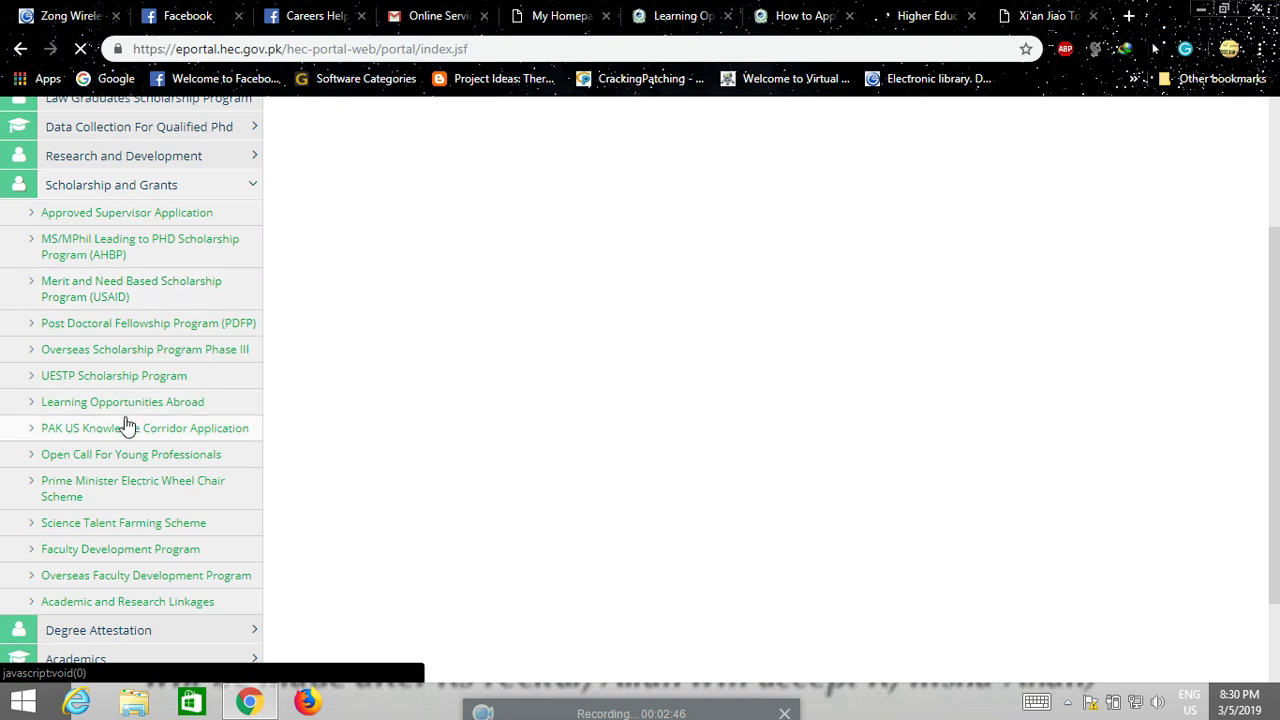
click(62, 410)
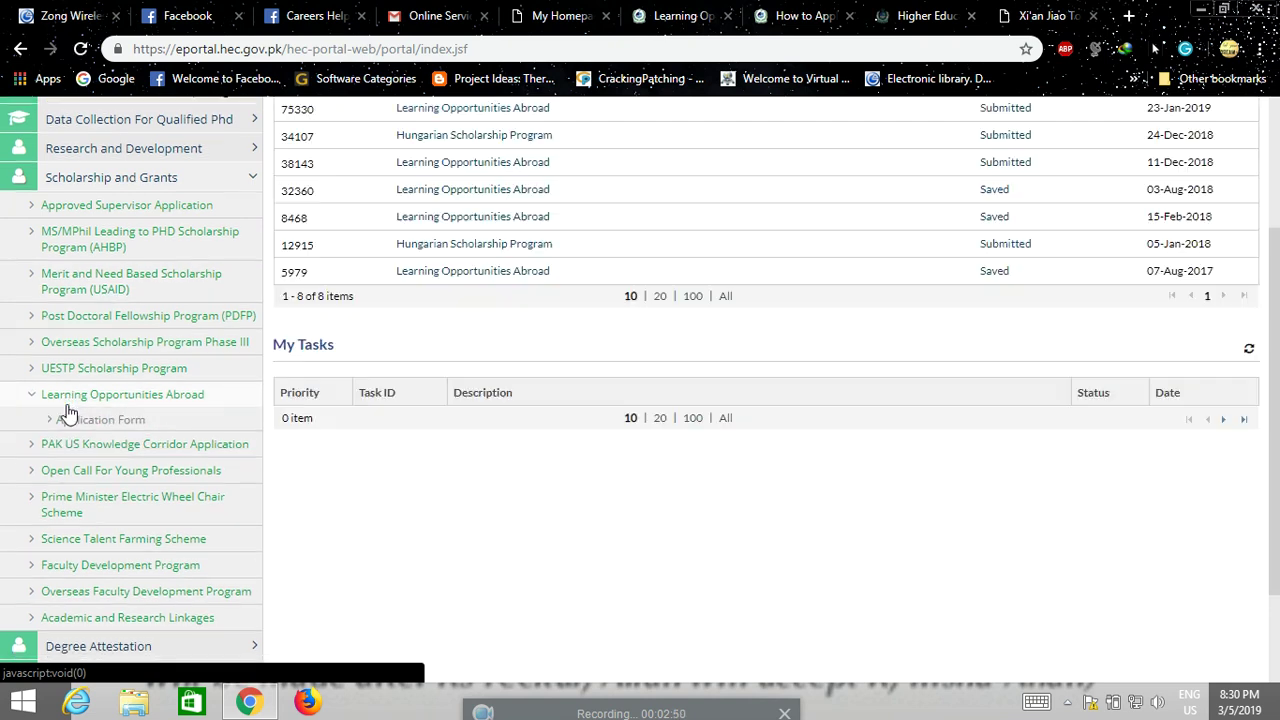
click(99, 400)
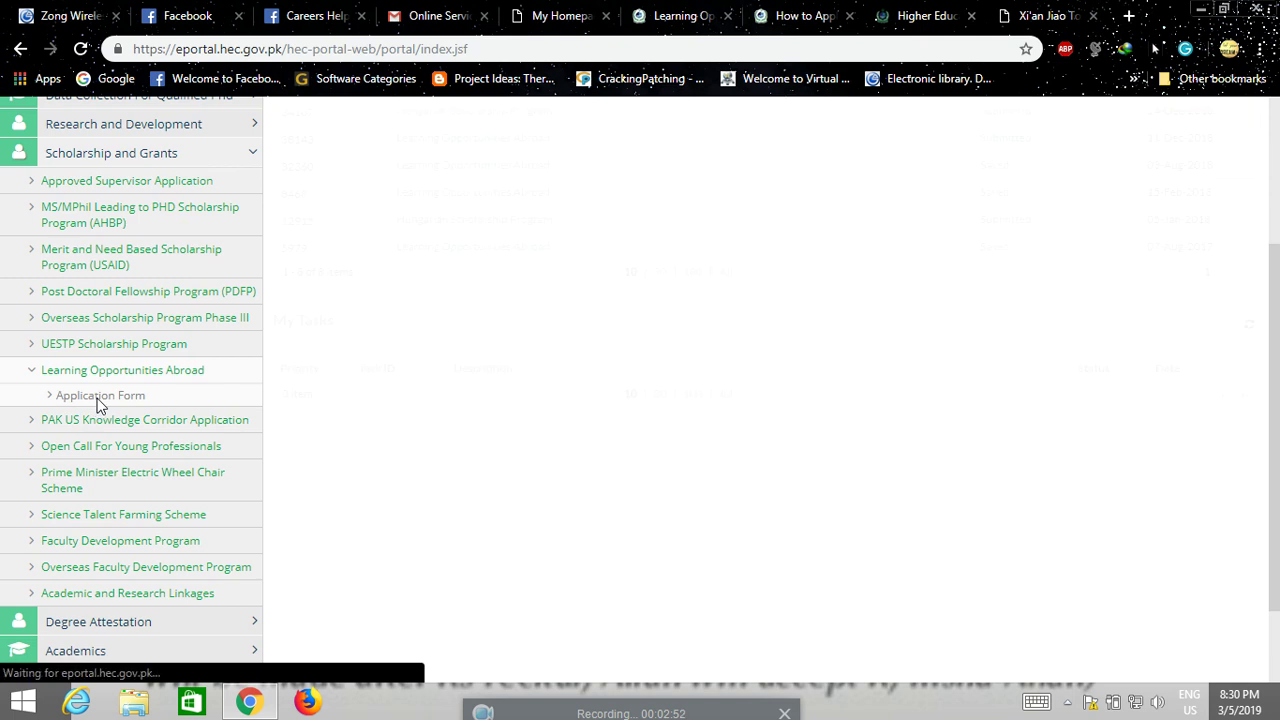
scroll(457, 526, up, 3)
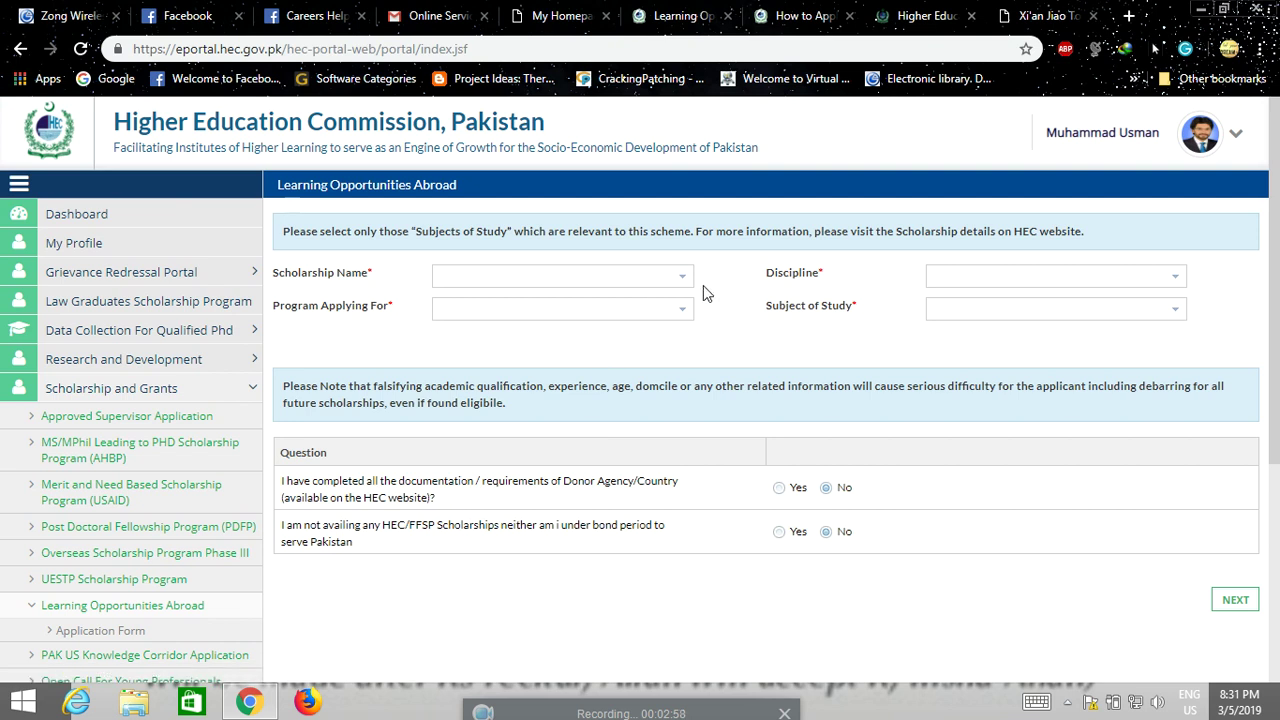
Select The Xi'an Jiaotong University, China Scholarship for Masters & PhD Programs 2019 and set the program applying for to Masters
click(684, 281)
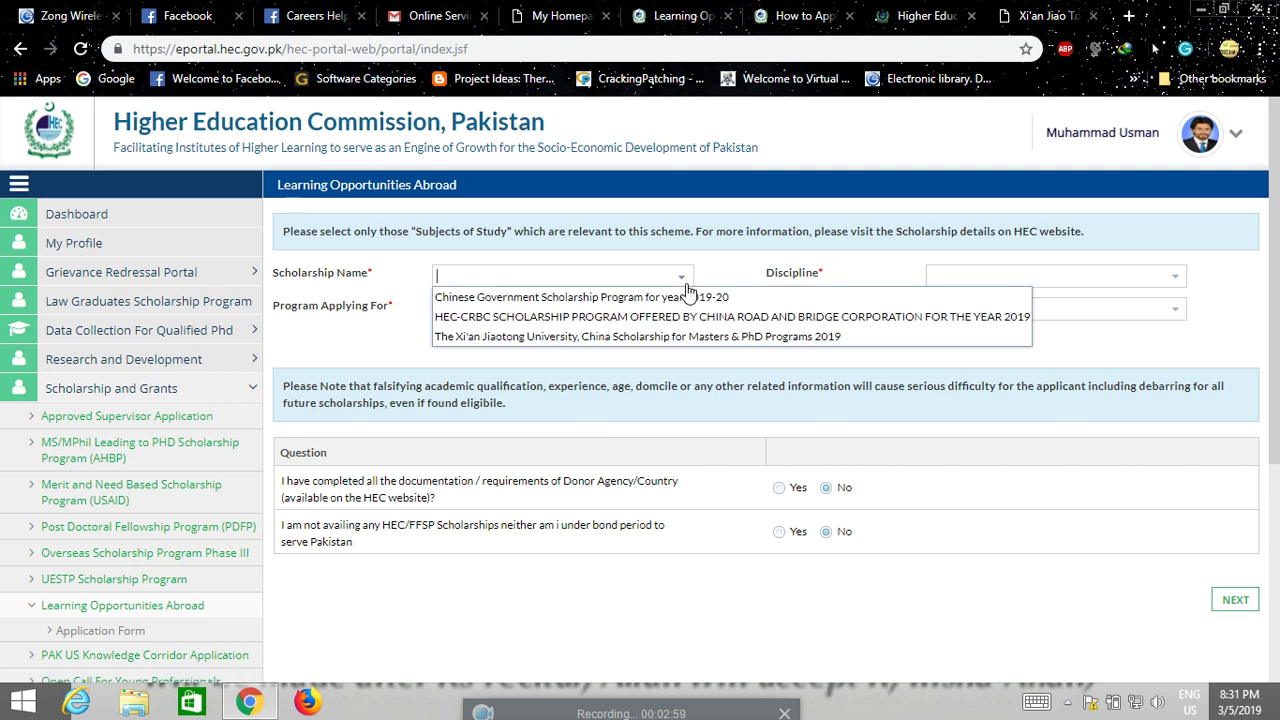
click(618, 340)
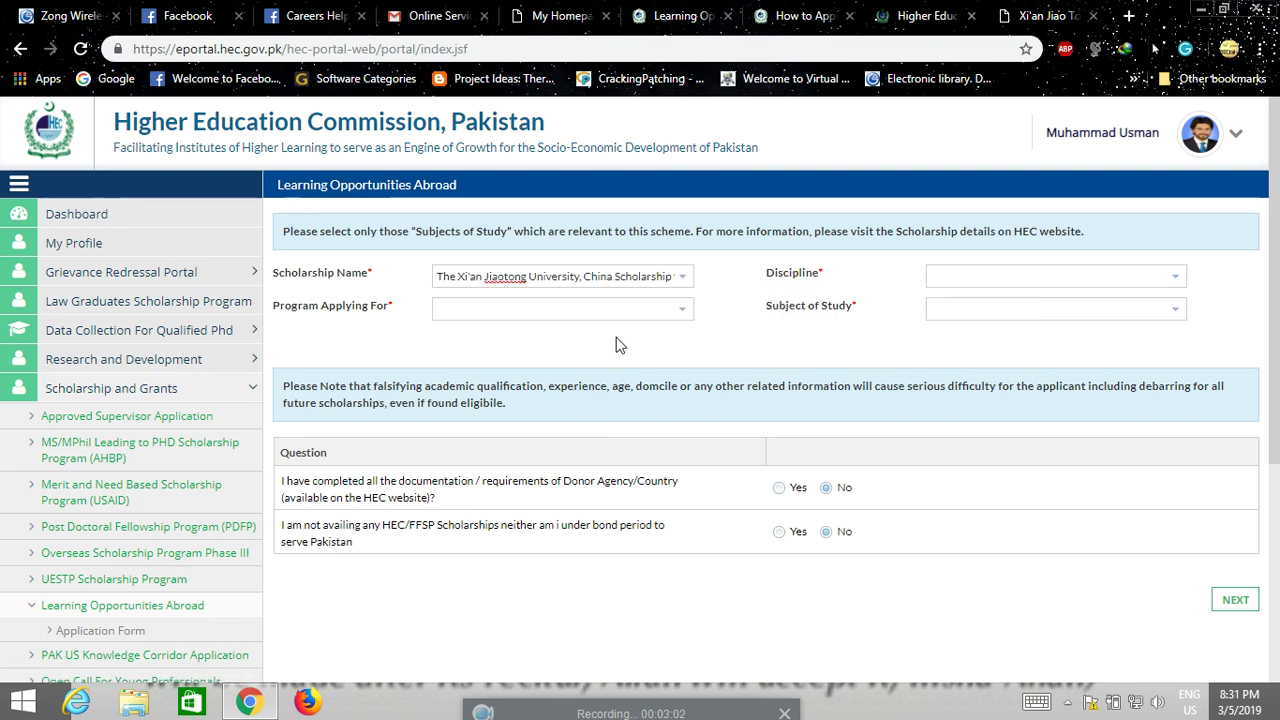
click(684, 316)
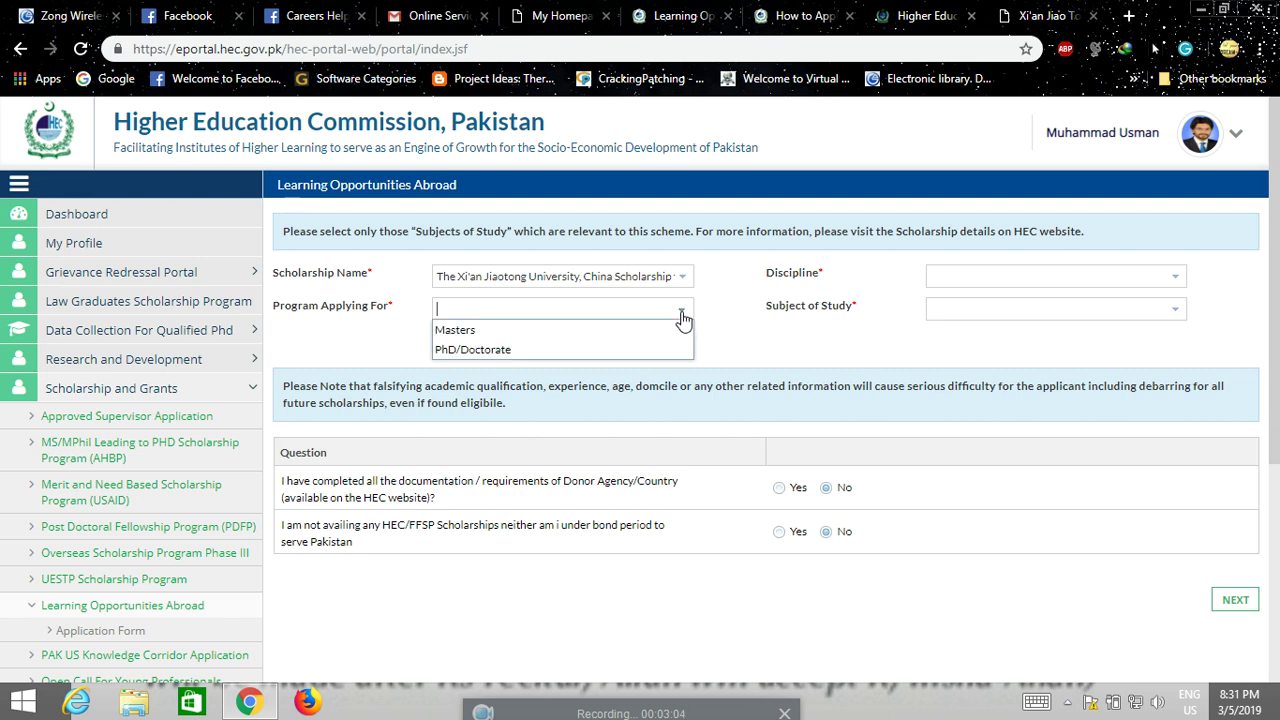
click(577, 334)
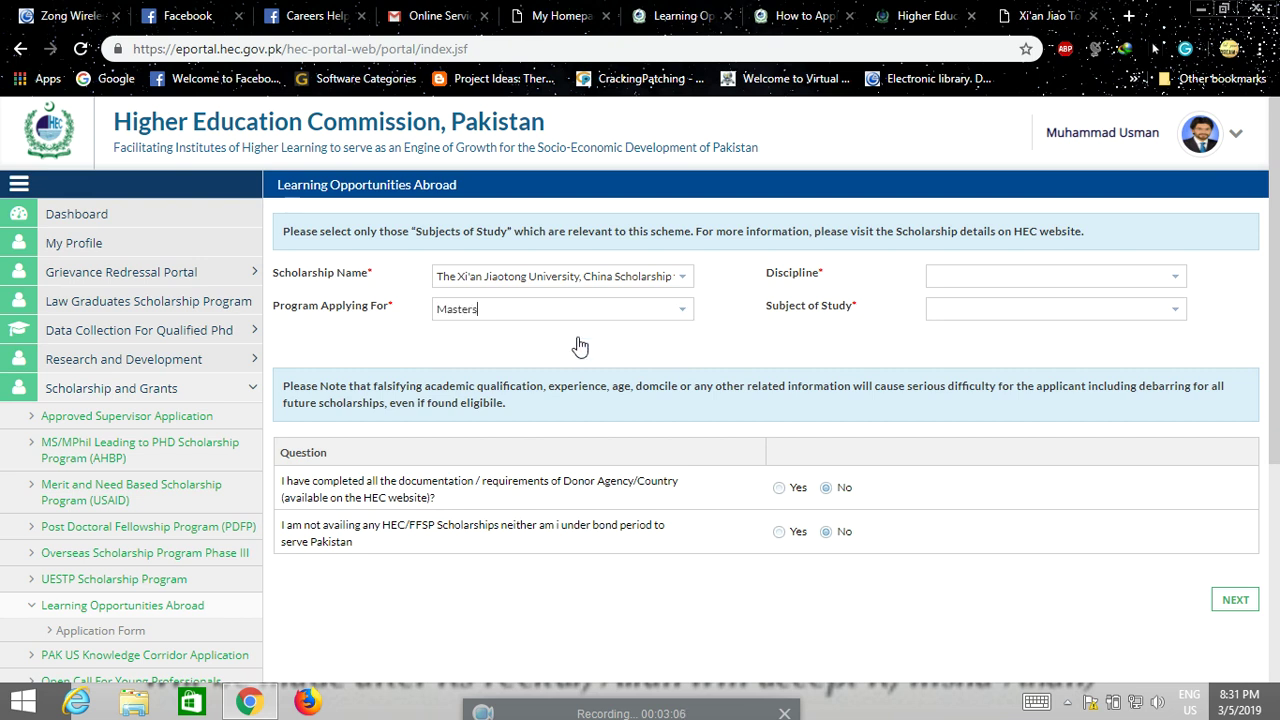
Set the discipline to Engineering & Technology and the subject of study to Chemical Engineering
click(1175, 284)
click(1090, 299)
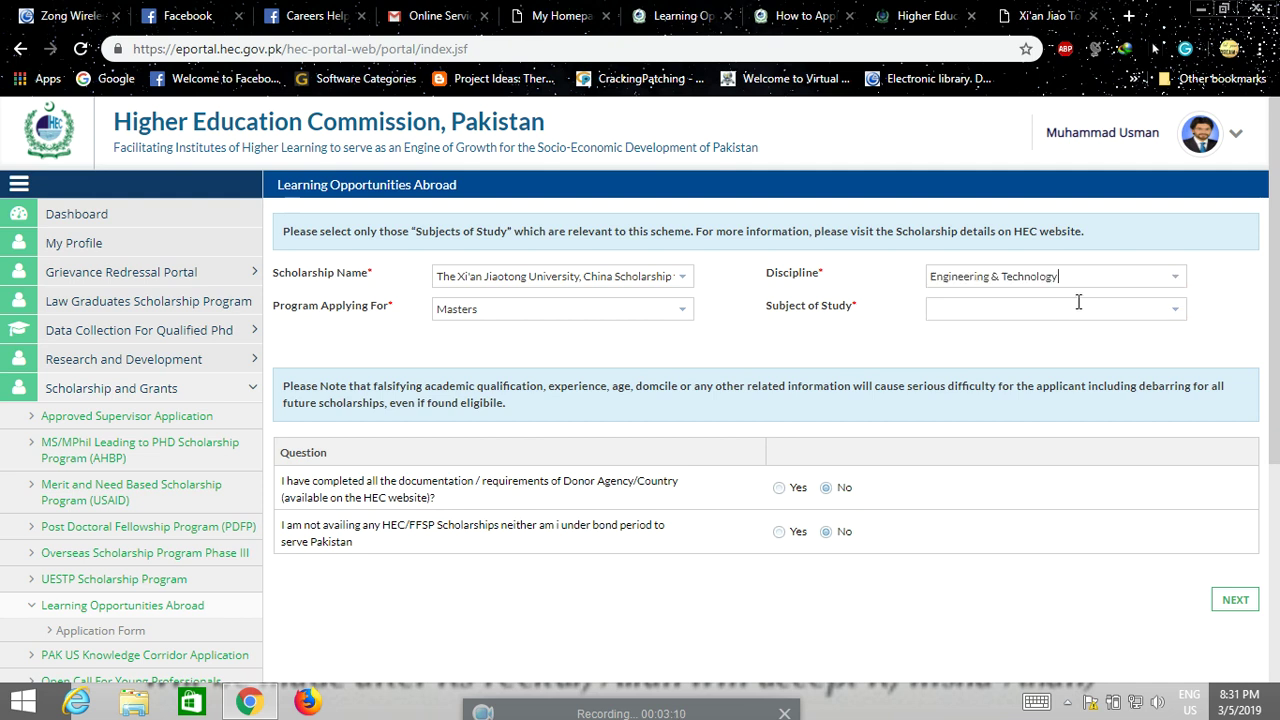
click(1175, 318)
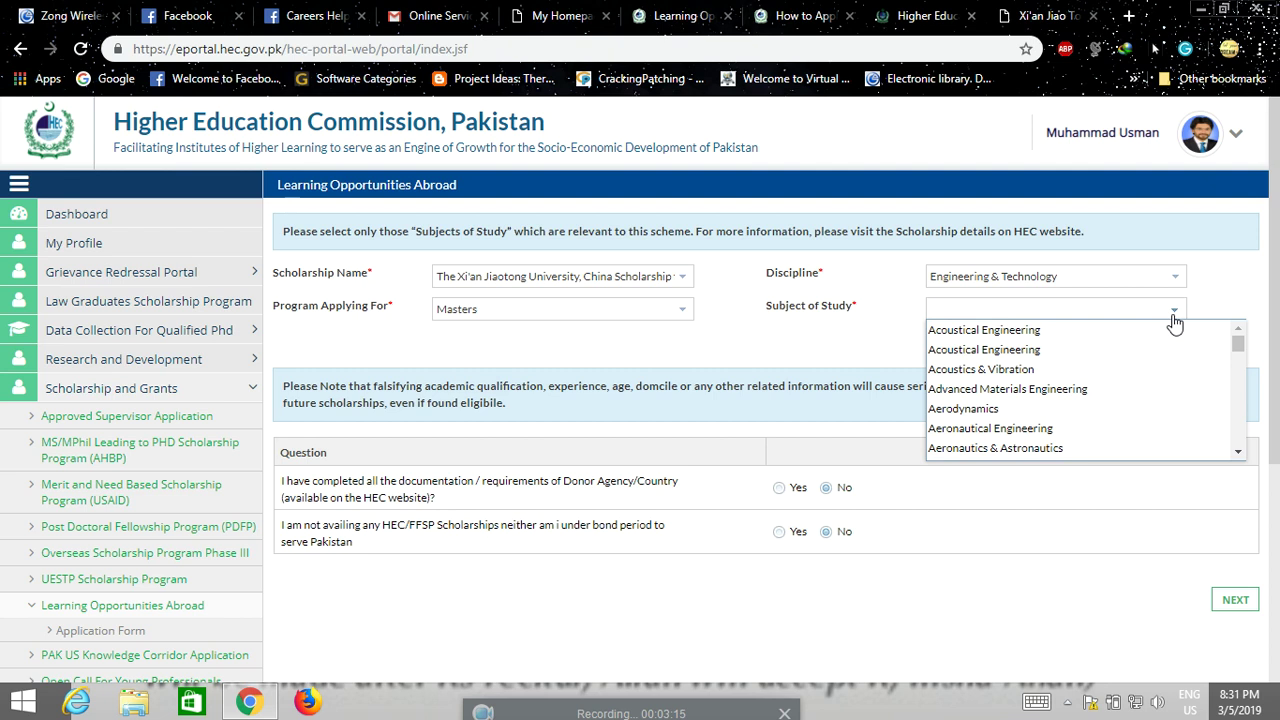
scroll(1000, 345, down, 10)
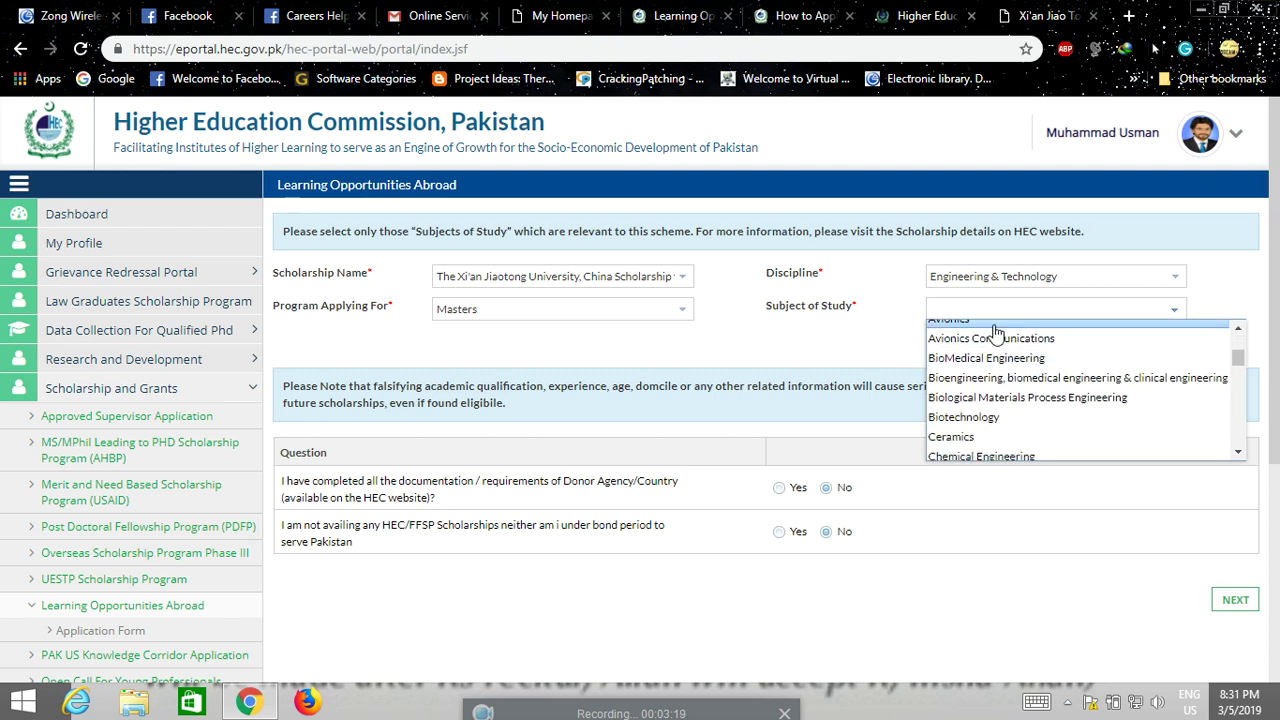
text(Chemical Engineering)
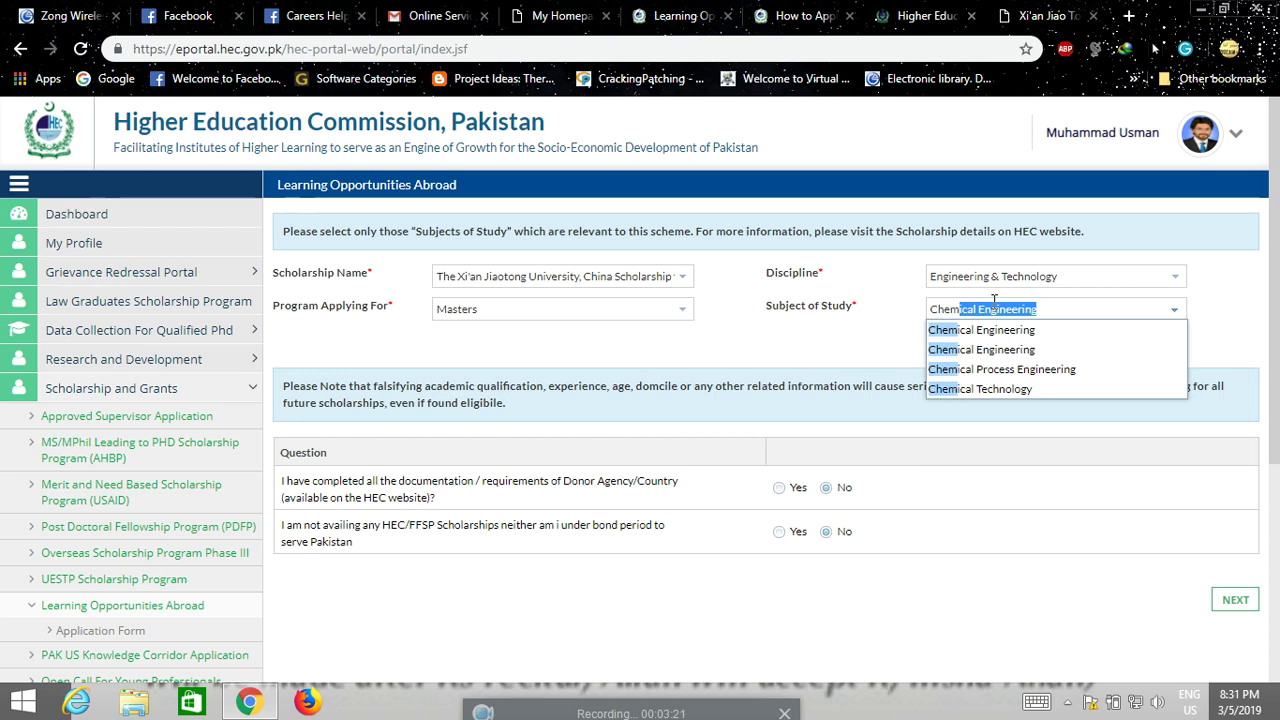
click(1006, 347)
Answer Yes to both the documentation and the no-other-scholarship declarations and proceed to the application details
click(780, 488)
click(780, 532)
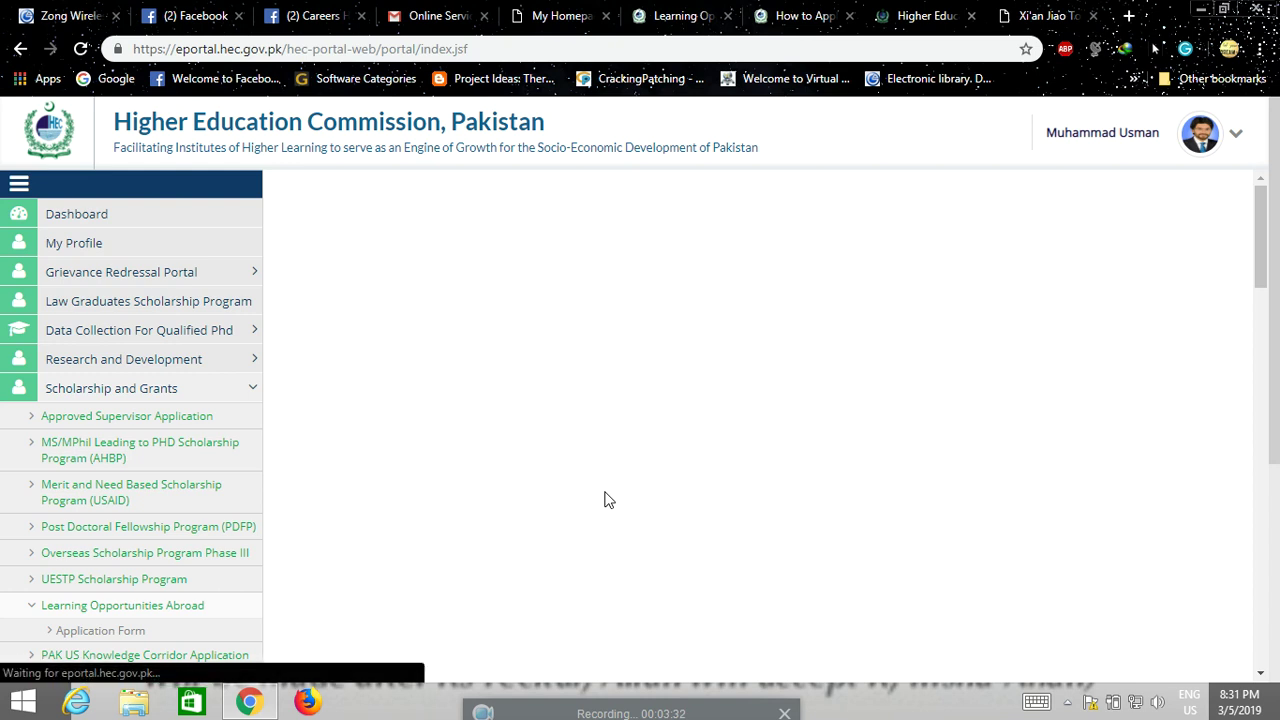
scroll(606, 492, down, 1)
scroll(606, 492, up, 1)
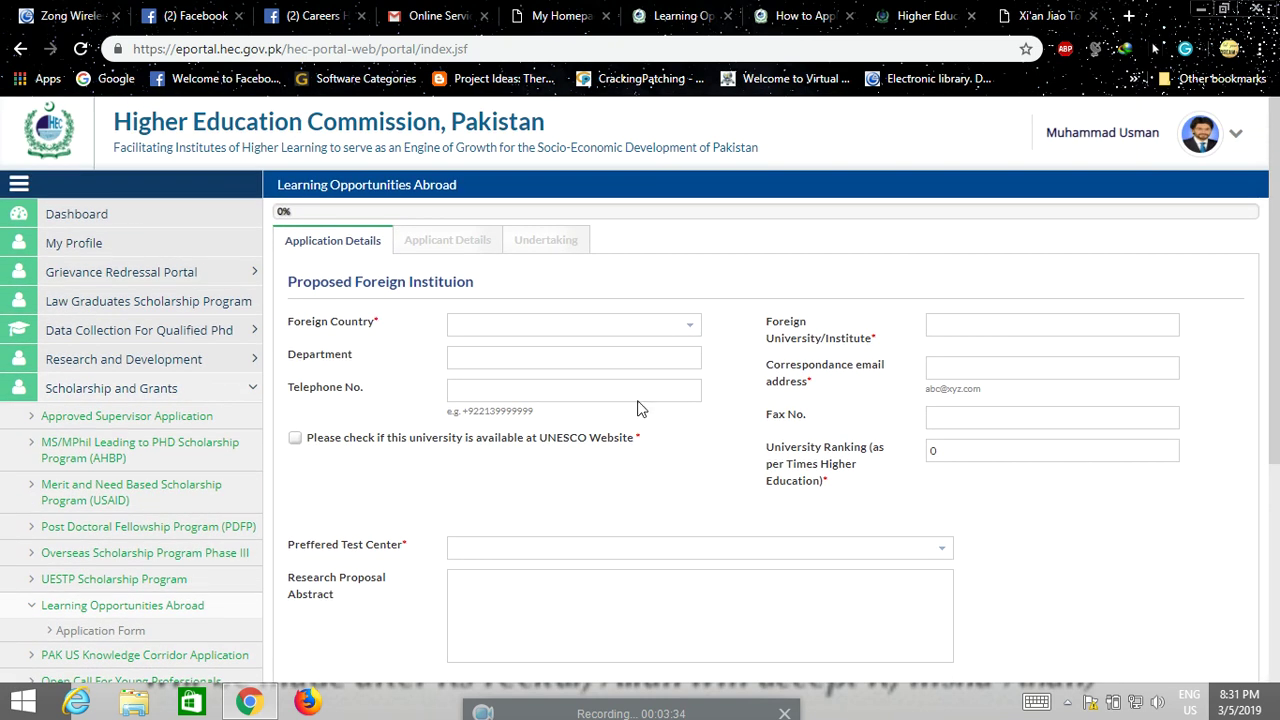
click(690, 331)
click(690, 331)
scroll(949, 450, down, 2)
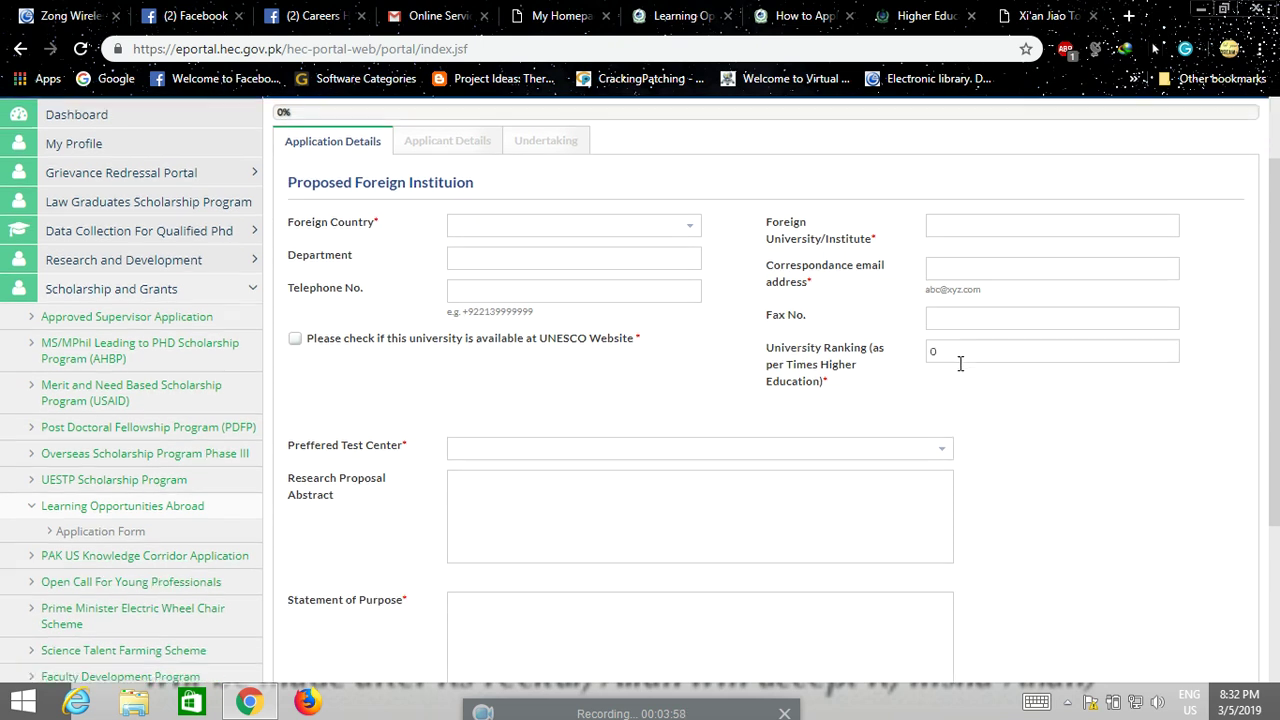
click(942, 366)
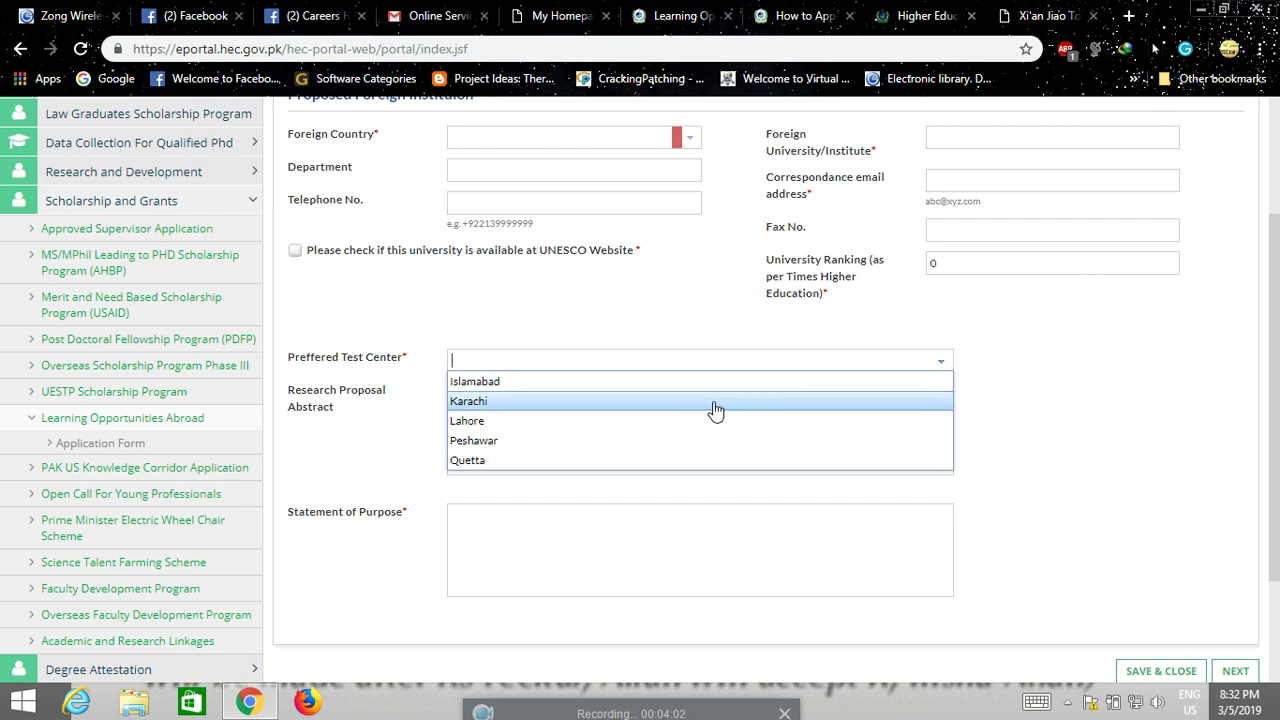
click(1084, 418)
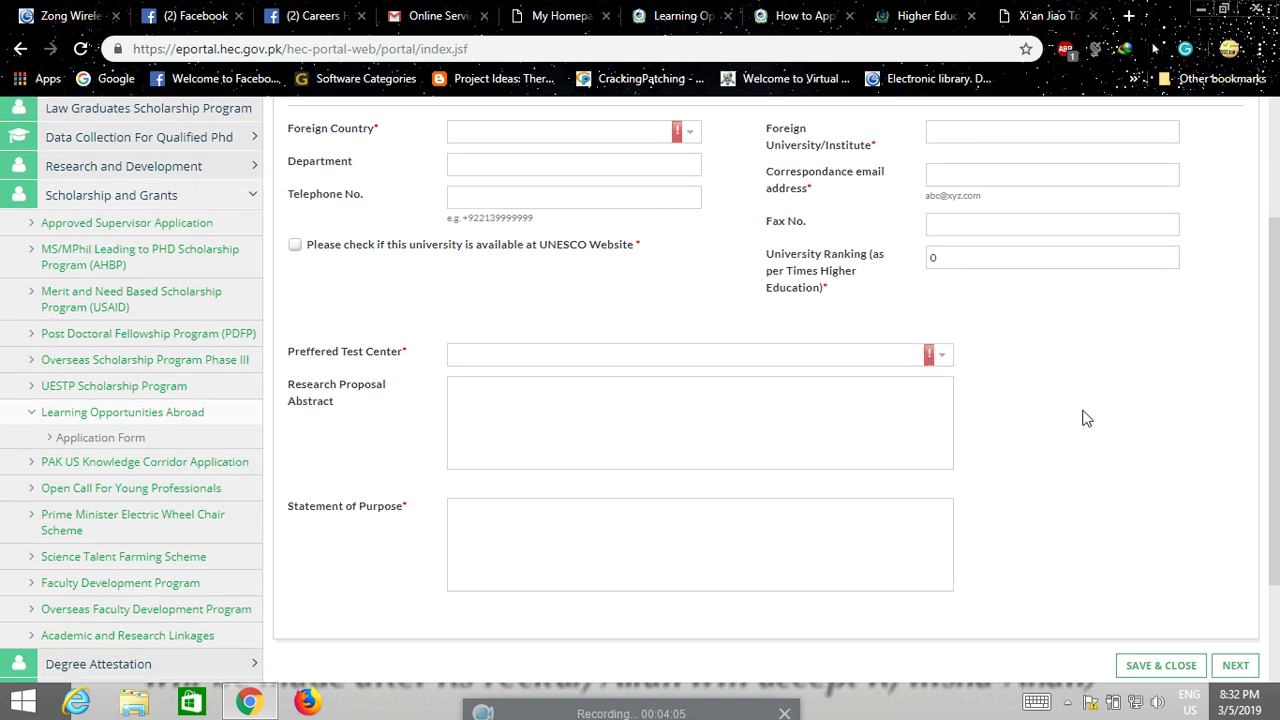
Enter "abc" as both the research proposal abstract and the statement of purpose
scroll(1080, 418, down, 1)
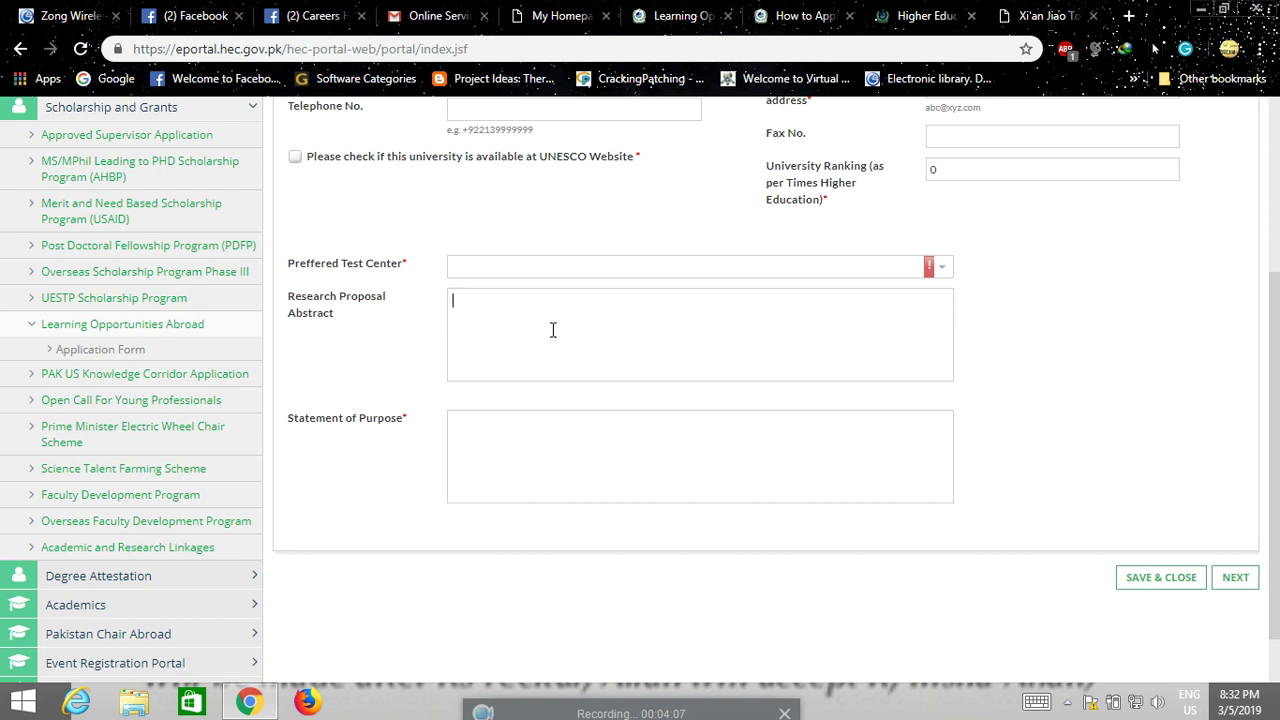
text(abc)
click(543, 425)
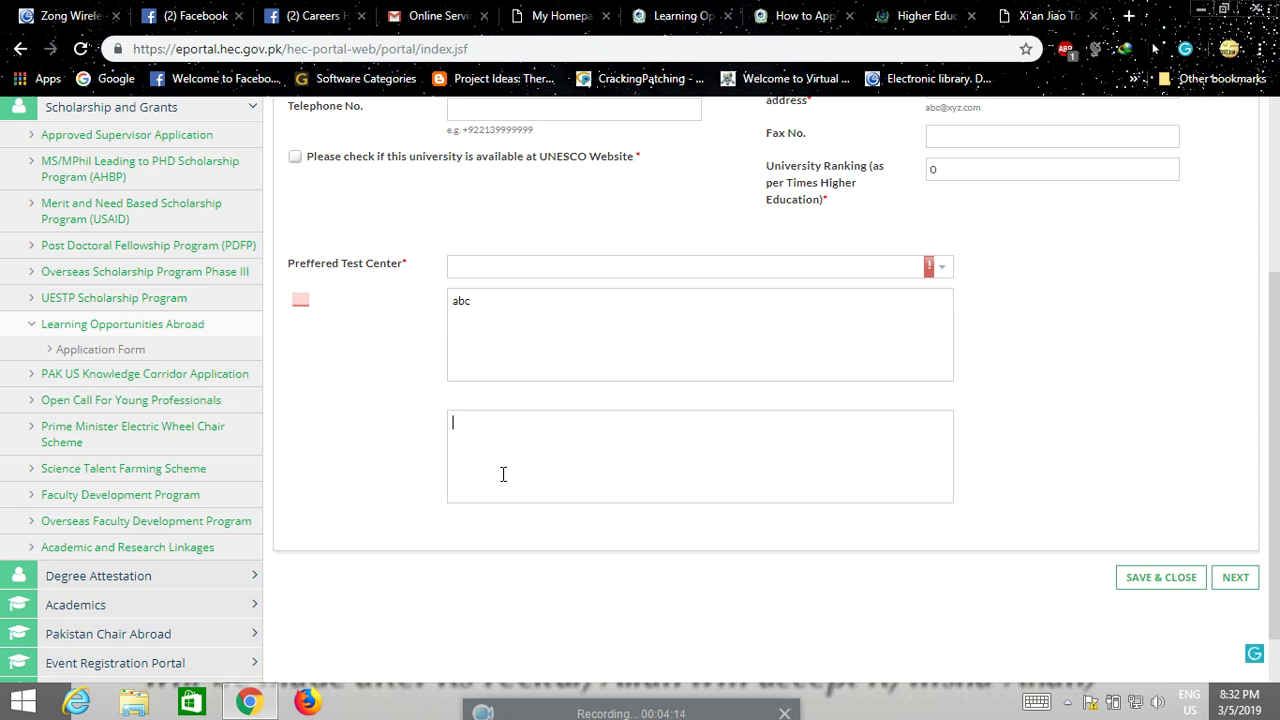
Set the foreign country to China and enter "chemcial Engineering" as the department
scroll(558, 455, up, 2)
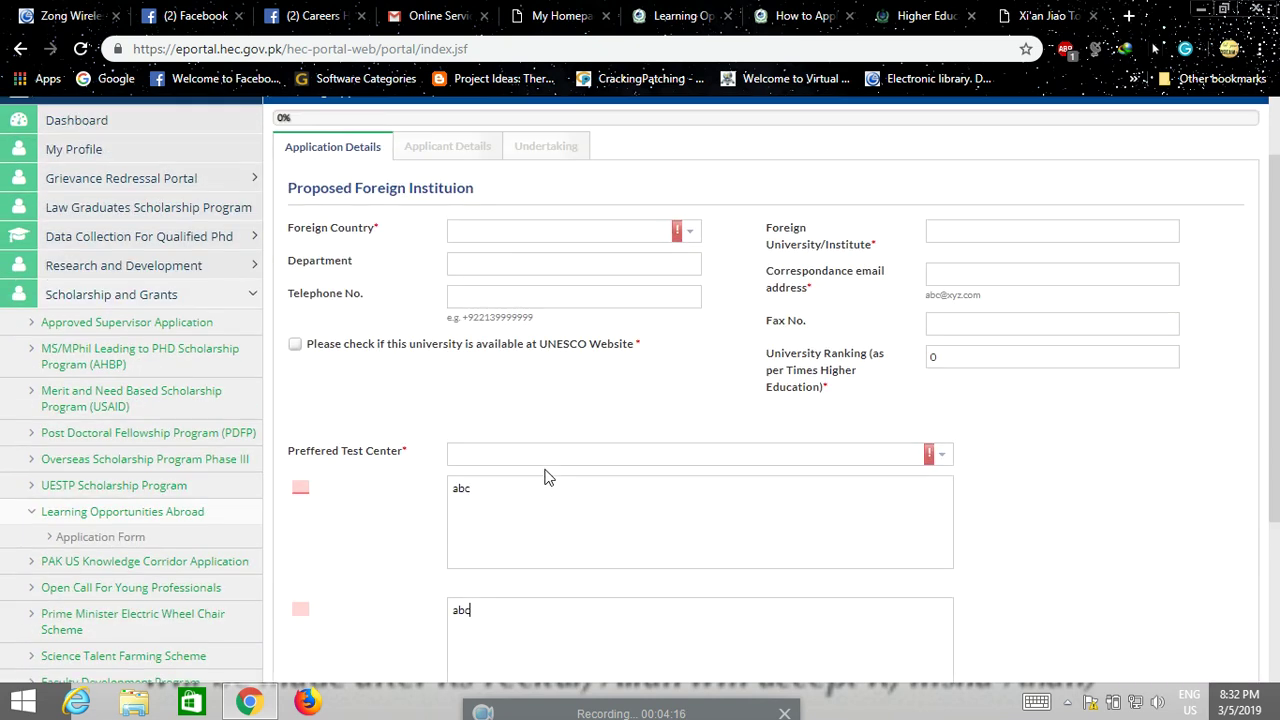
click(686, 232)
click(600, 254)
click(588, 265)
text(chemcial Engineering)
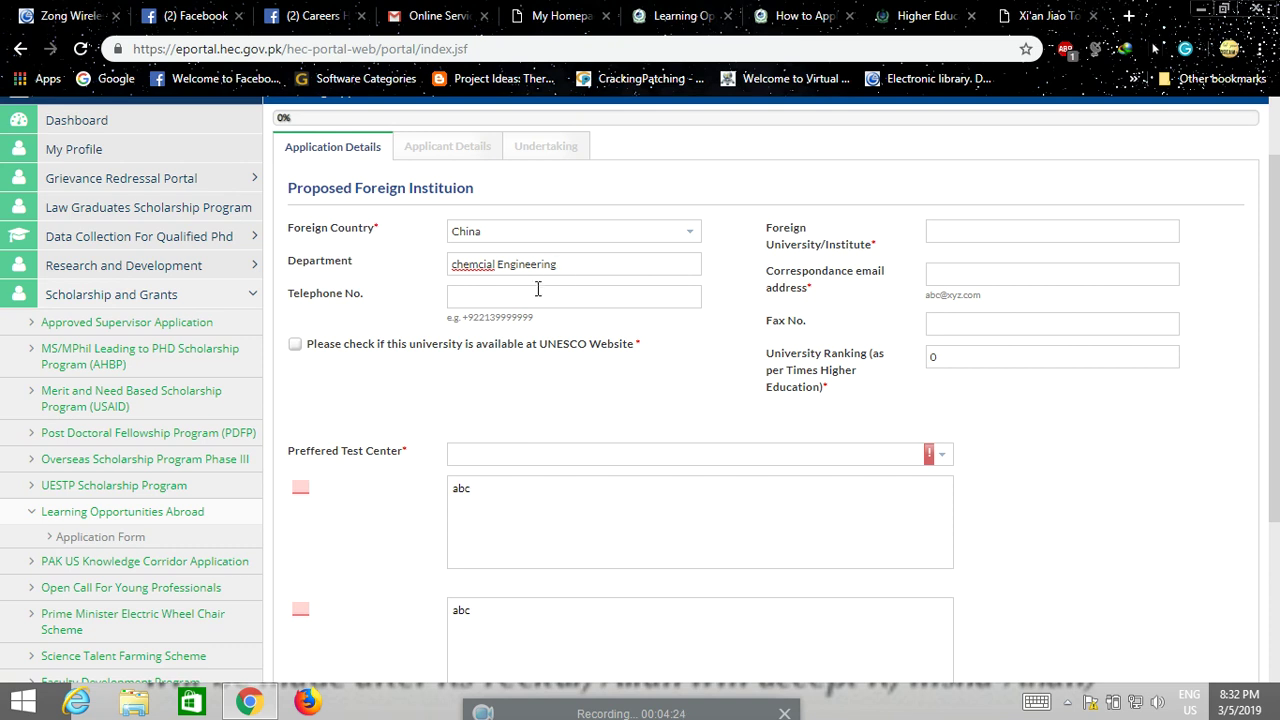
Fill in the telephone number and correspondence email from saved data, and enter "XIAn" as the foreign university with ranking 15
click(537, 289)
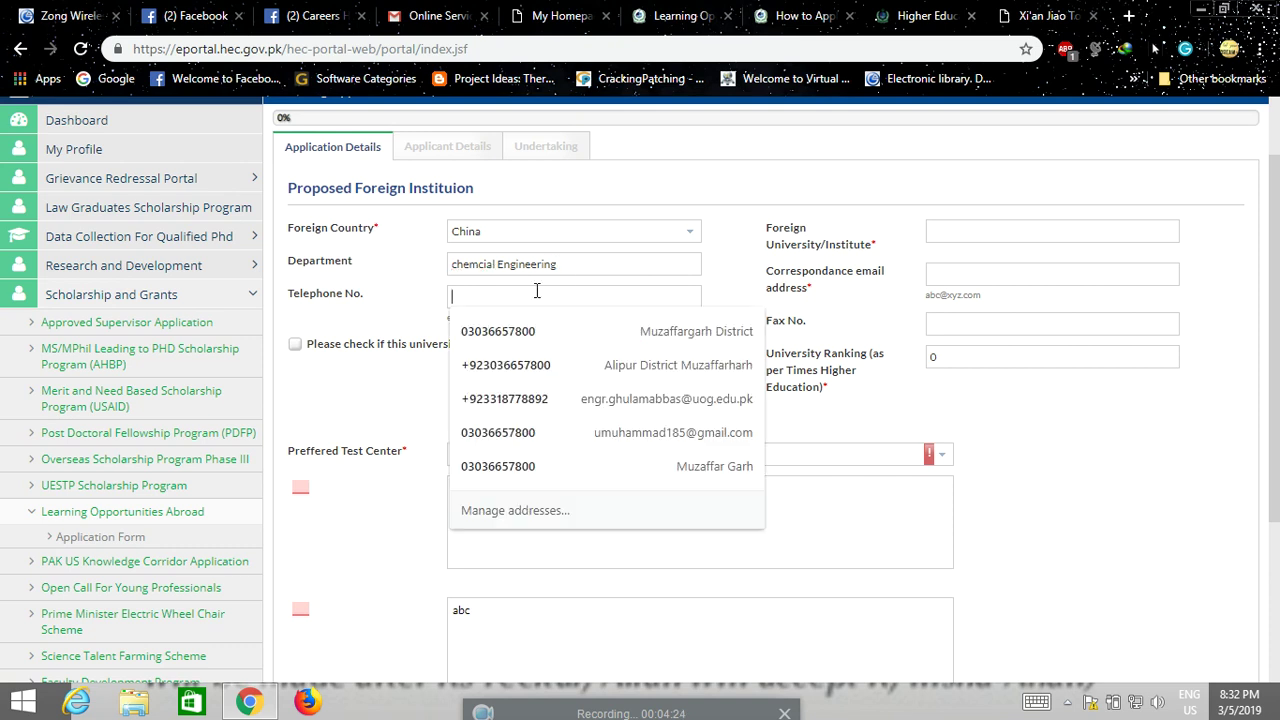
click(491, 365)
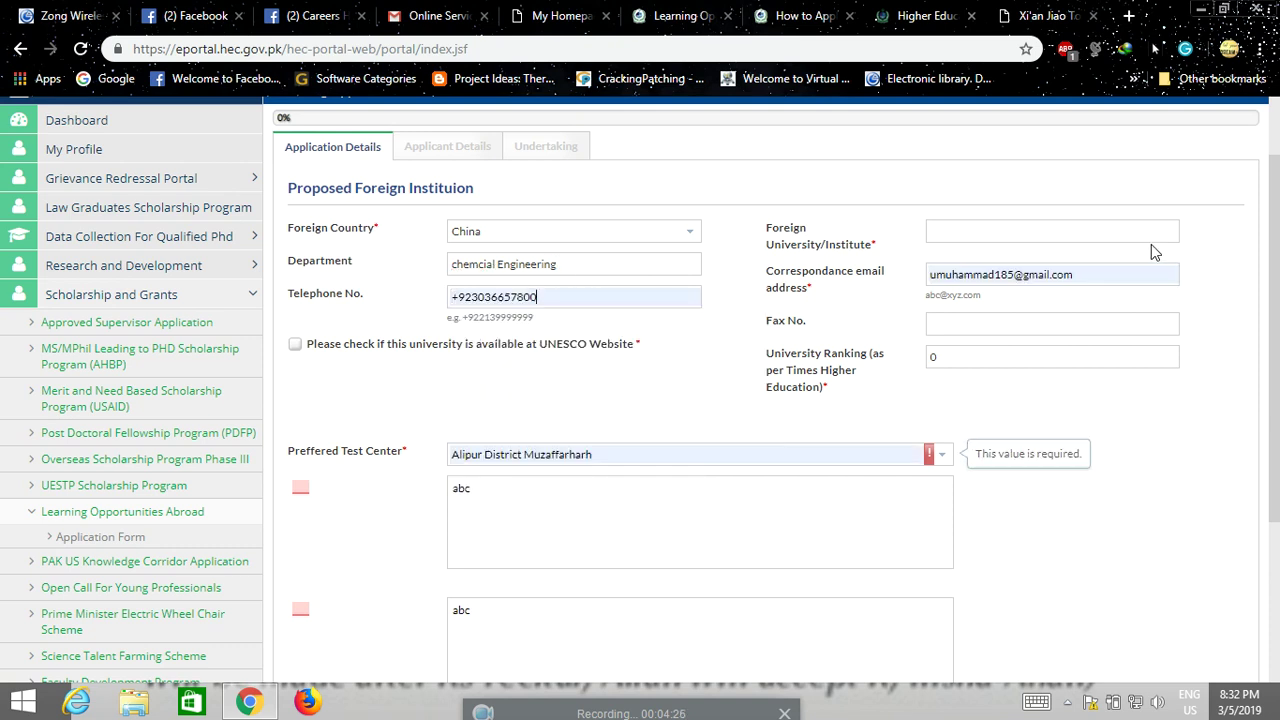
click(1001, 231)
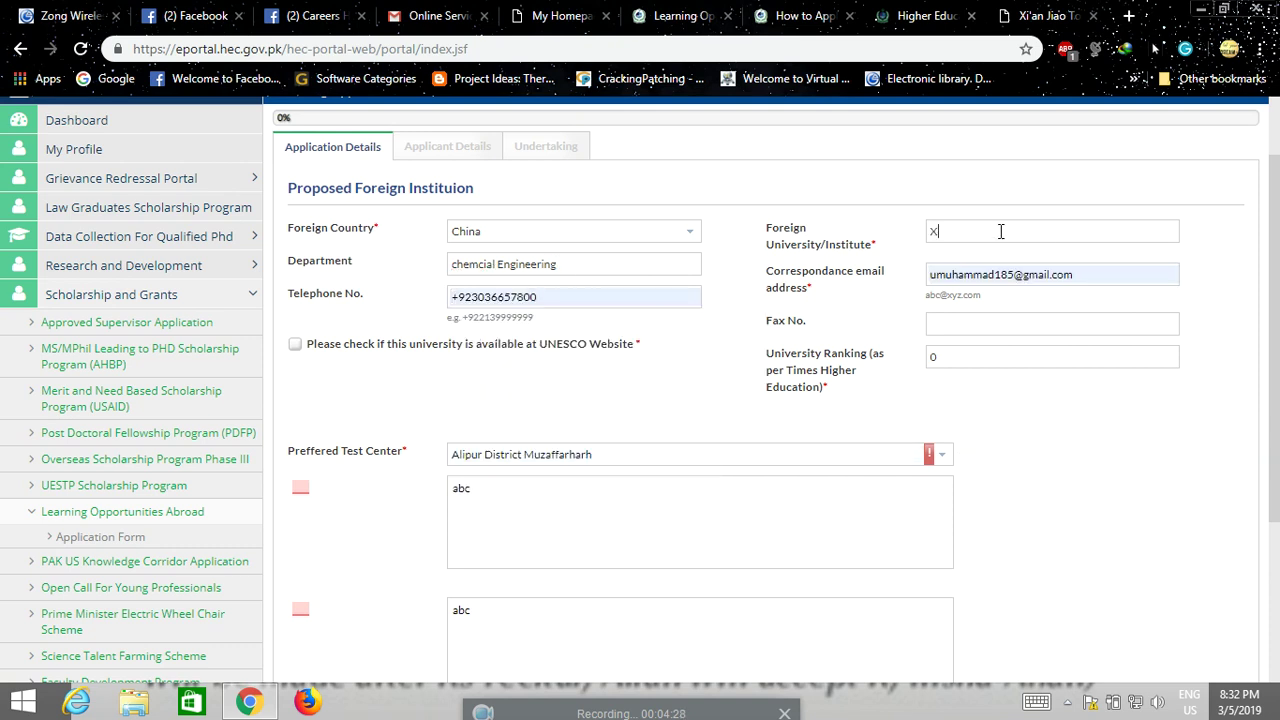
click(965, 354)
Set the preferred test center to Lahore and try to continue to the next section of the form
scroll(1013, 395, down, 1)
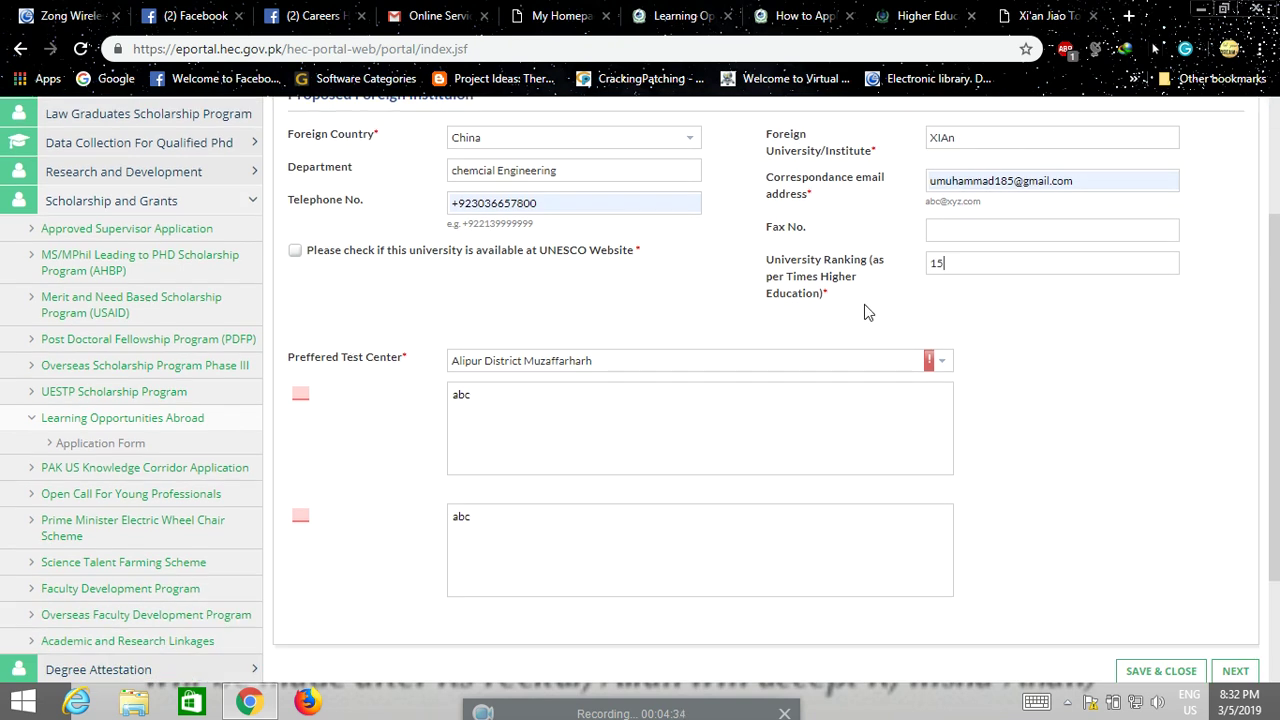
scroll(815, 305, down, 2)
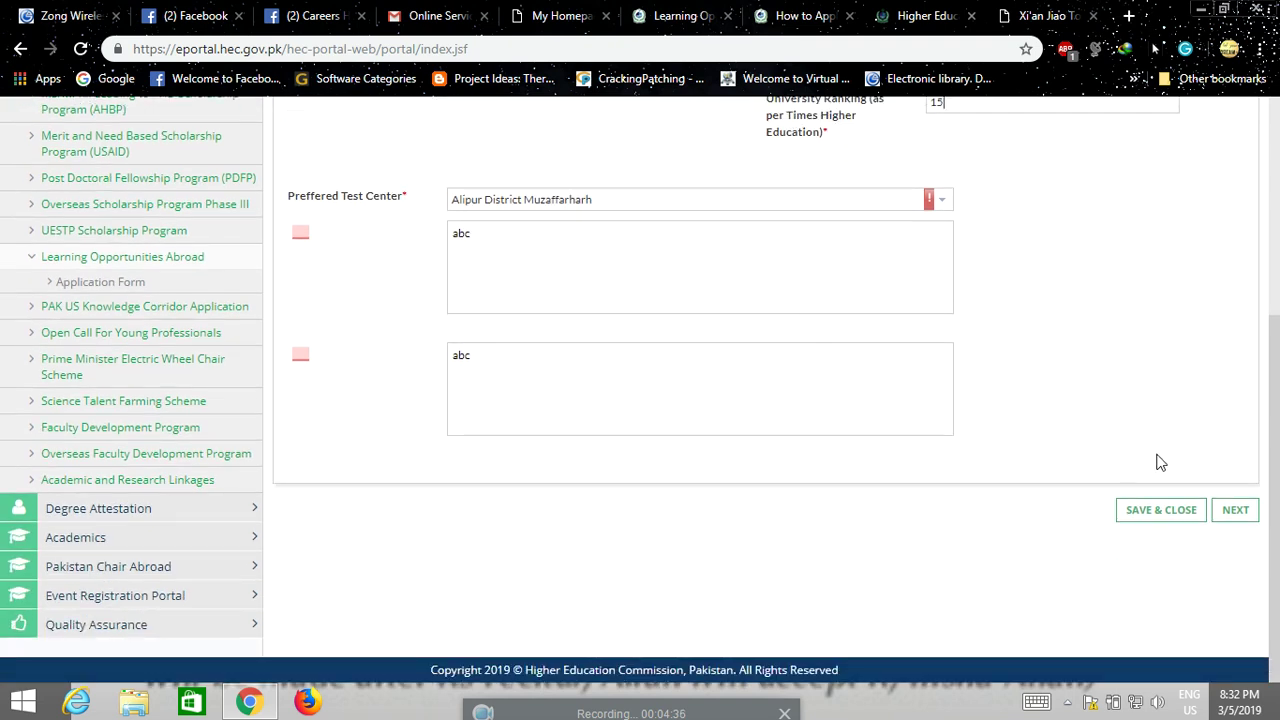
click(1235, 509)
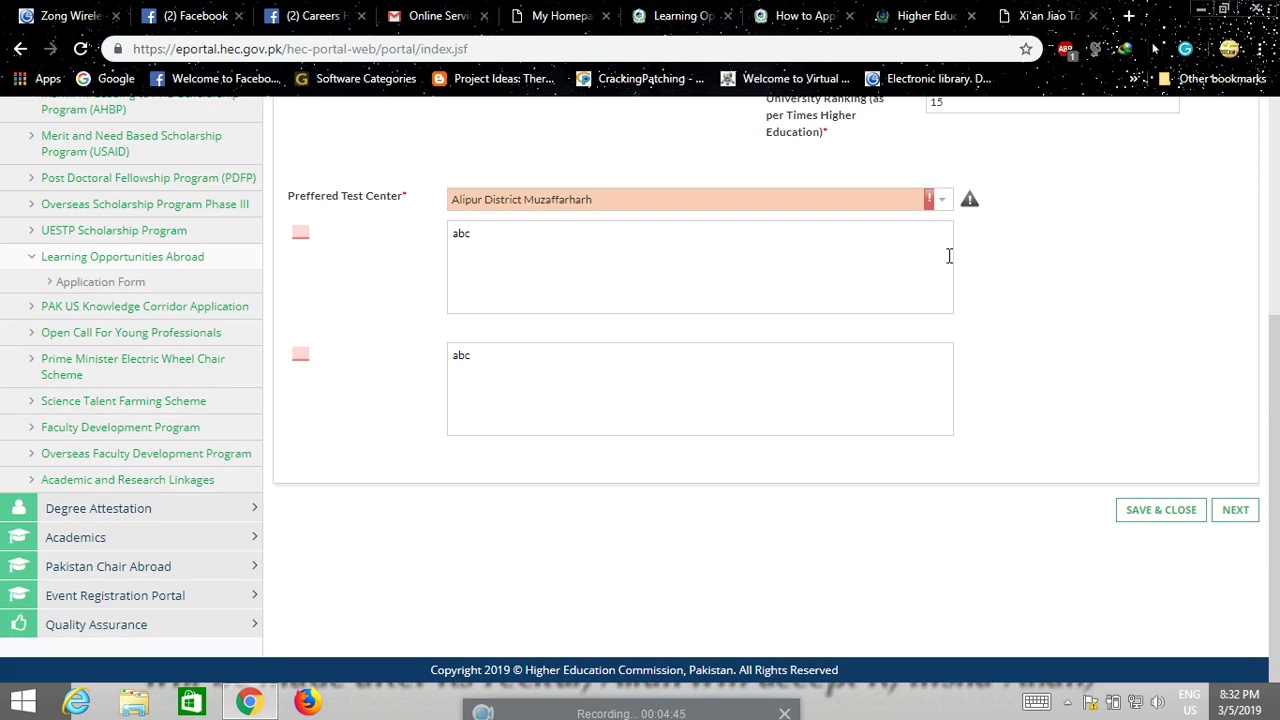
click(943, 200)
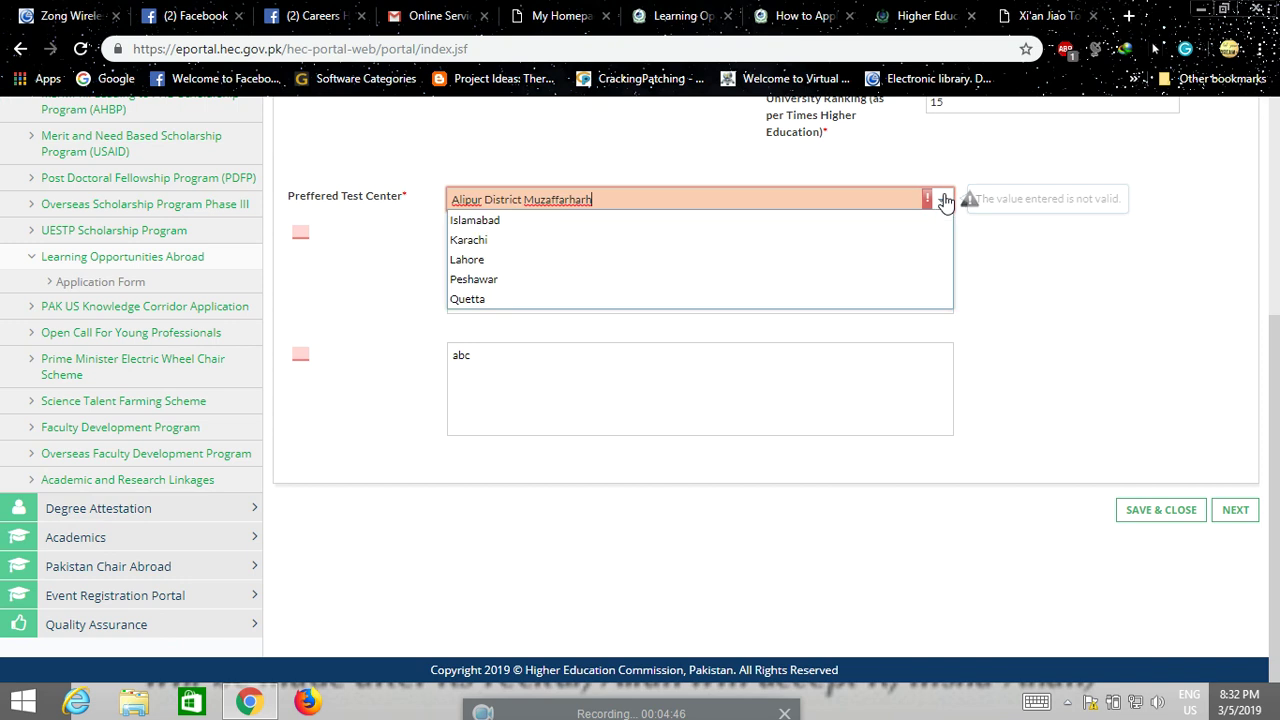
click(554, 259)
click(1235, 511)
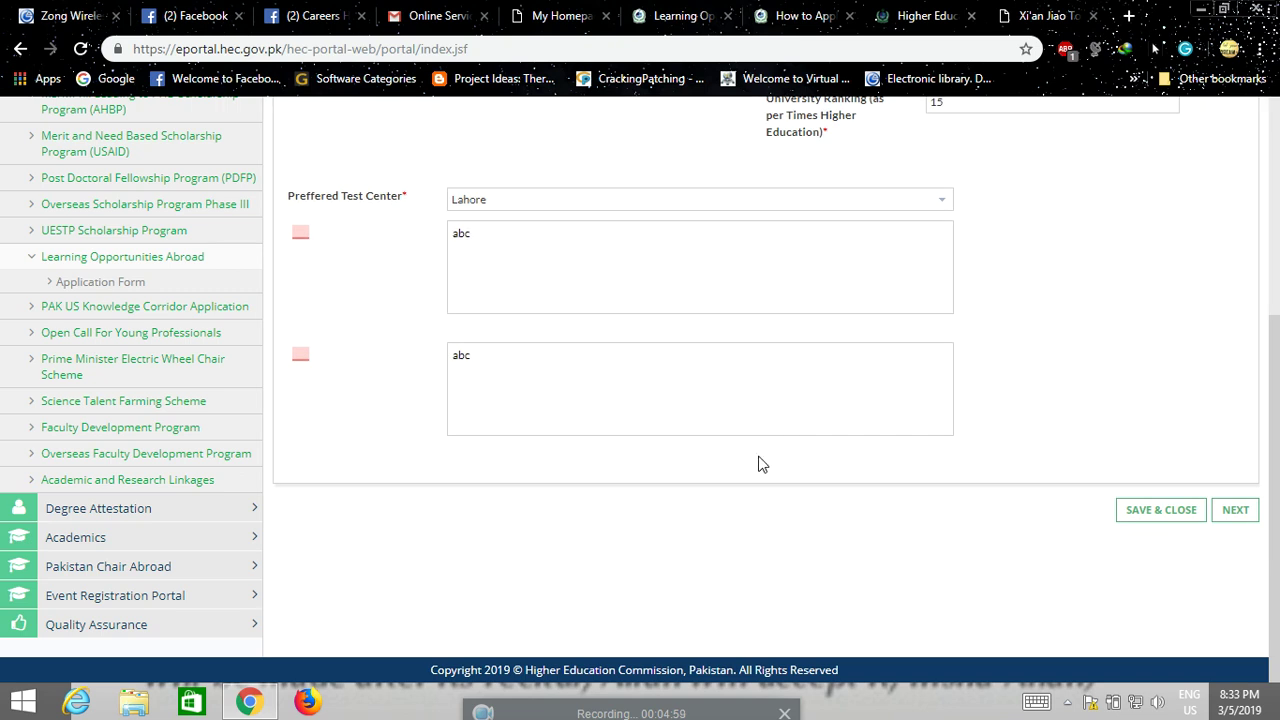
Mark the university as available at the UNESCO website and proceed to the applicant details
scroll(760, 463, up, 2)
scroll(760, 463, up, 2)
click(1105, 368)
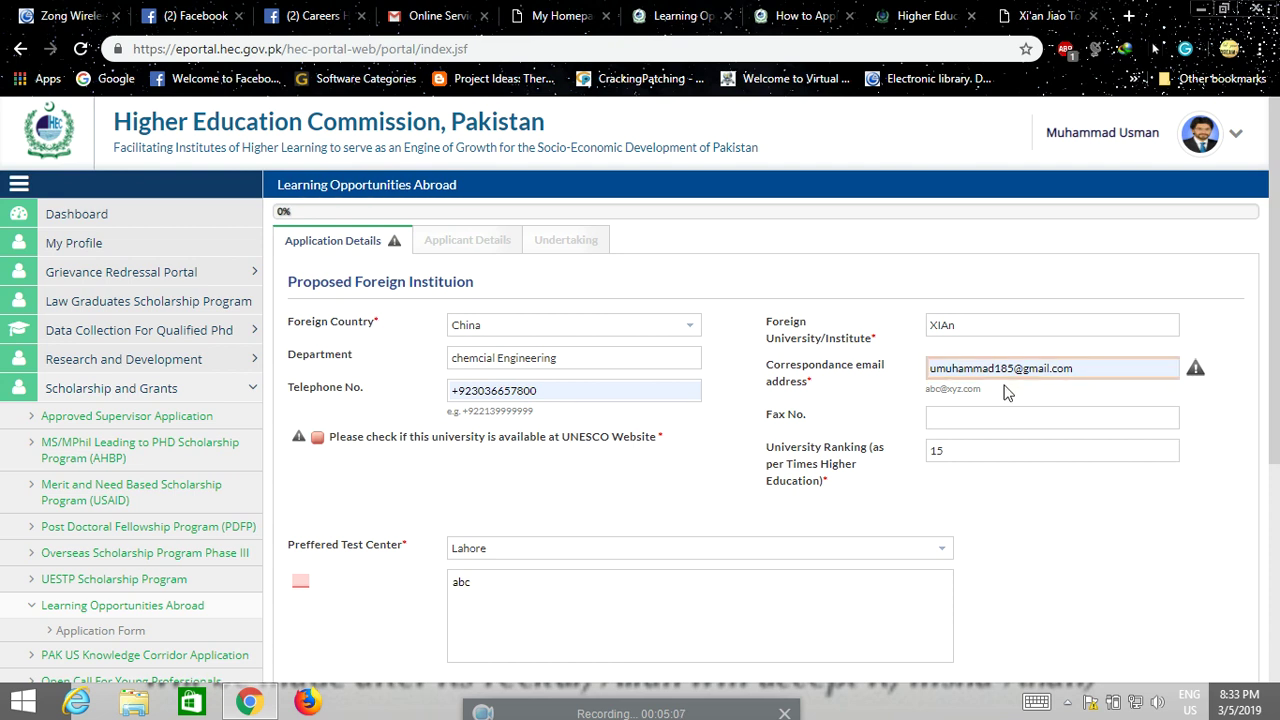
click(1125, 367)
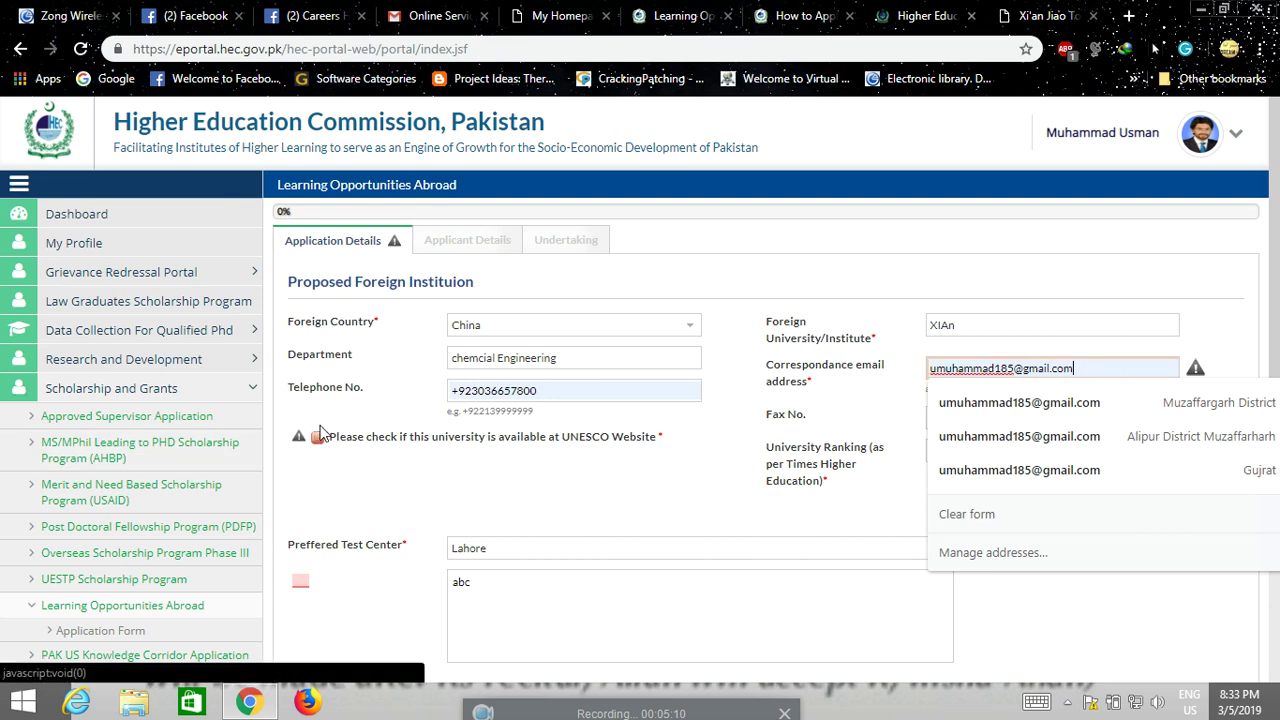
click(317, 436)
scroll(637, 531, down, 4)
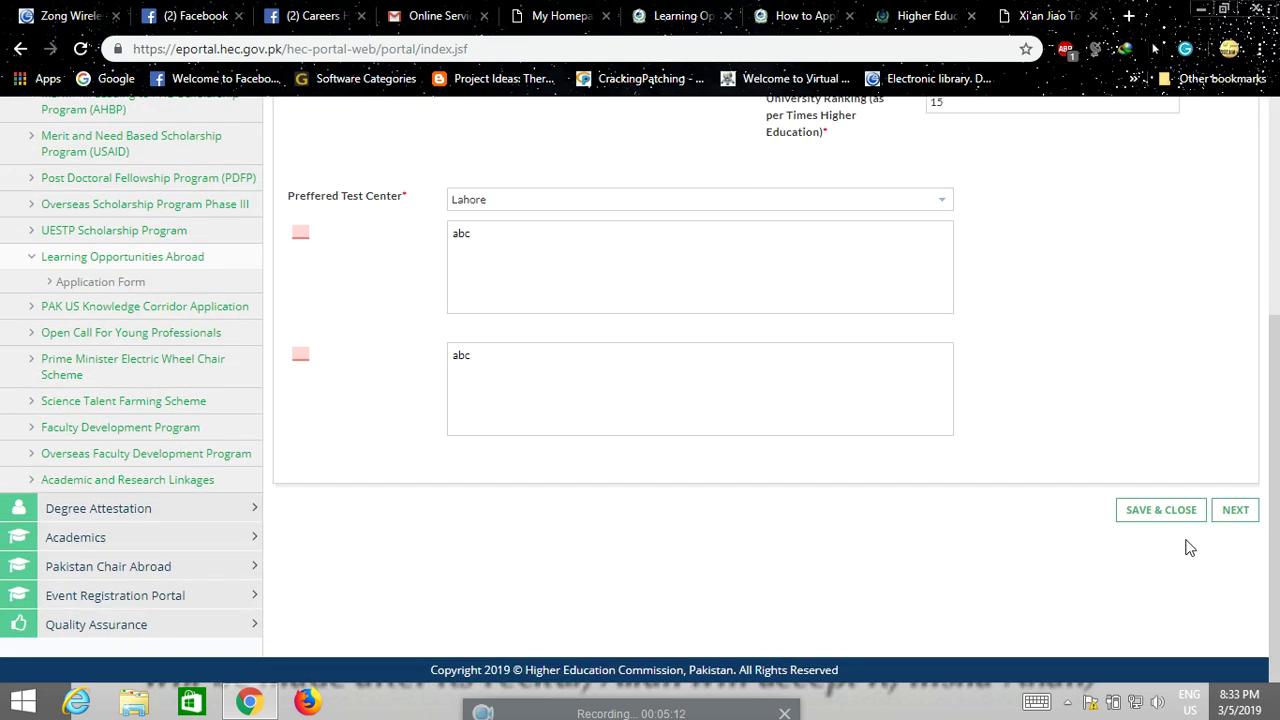
click(1228, 514)
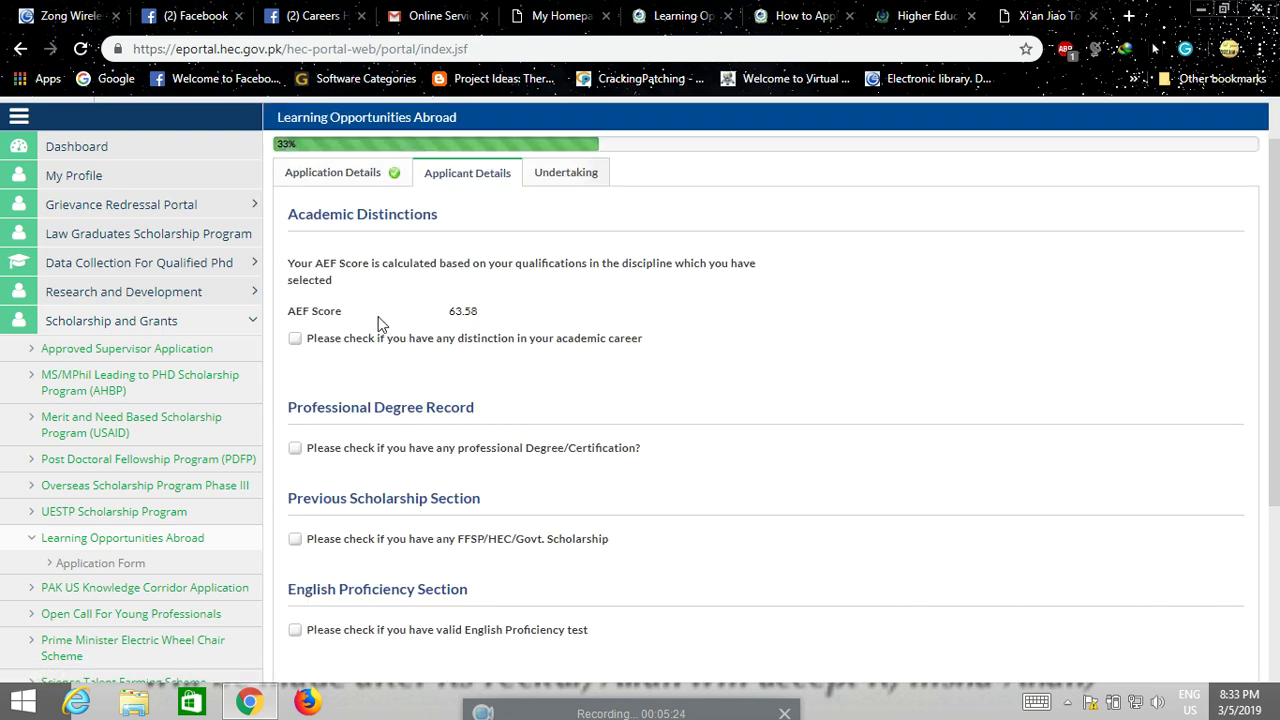
scroll(404, 305, down, 2)
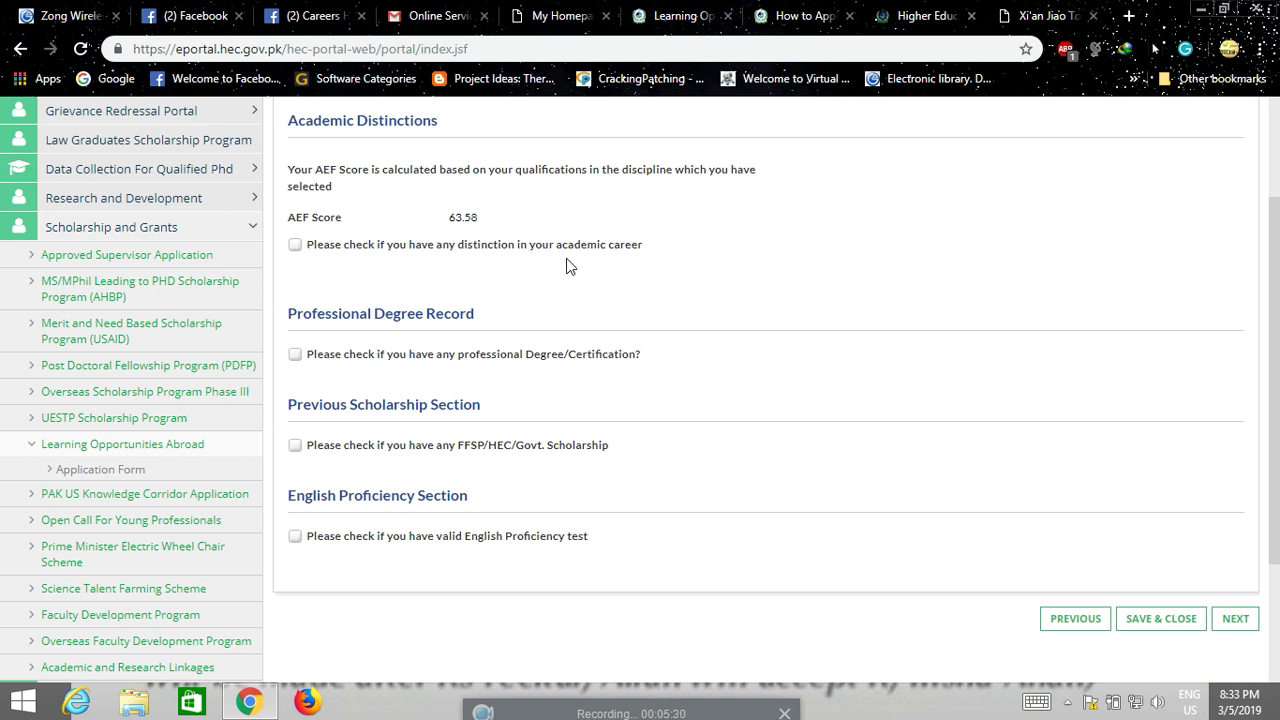
click(296, 250)
click(296, 252)
scroll(415, 290, down, 2)
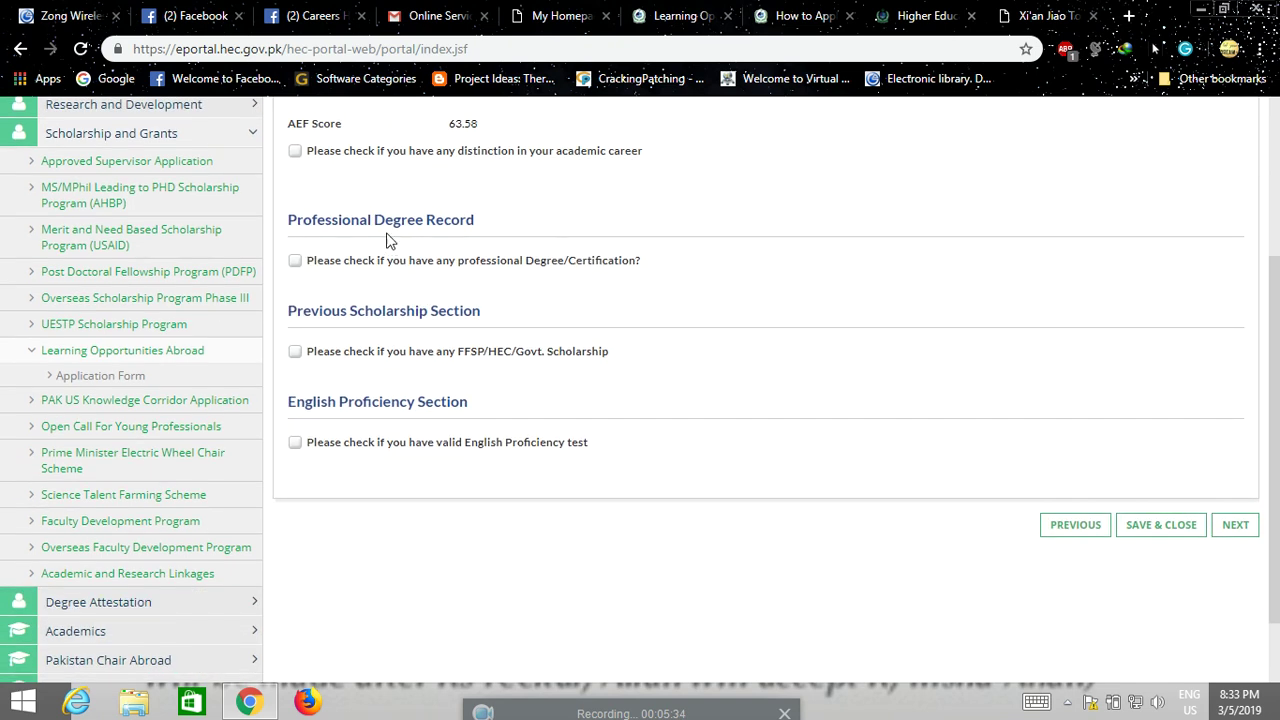
Leave the professional degree and English proficiency options unchecked and continue to the Undertaking section
click(295, 262)
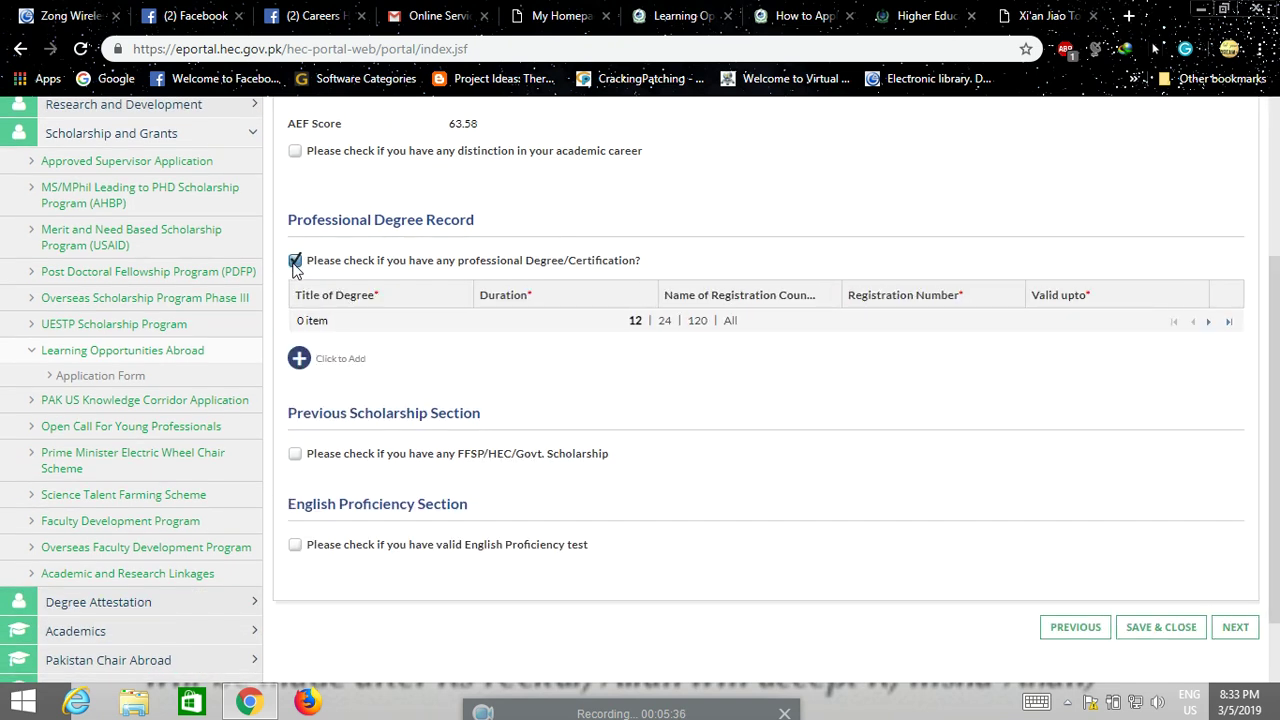
click(295, 265)
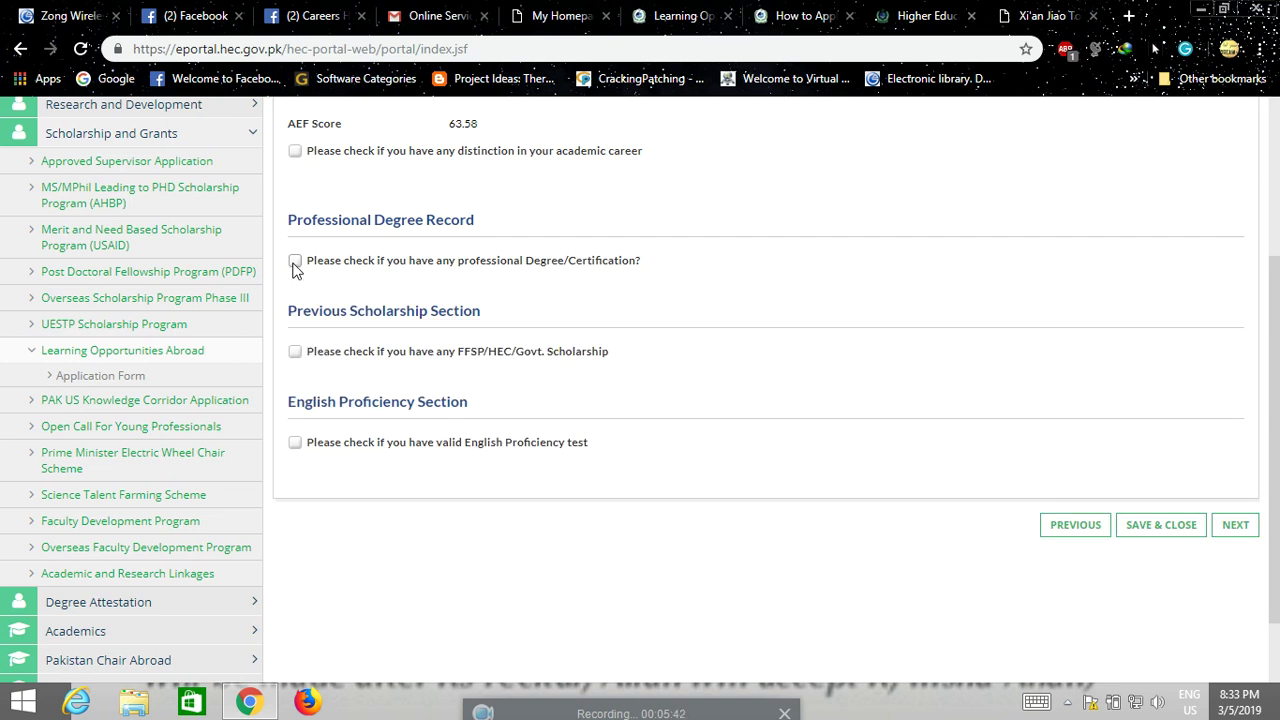
scroll(385, 280, down, 1)
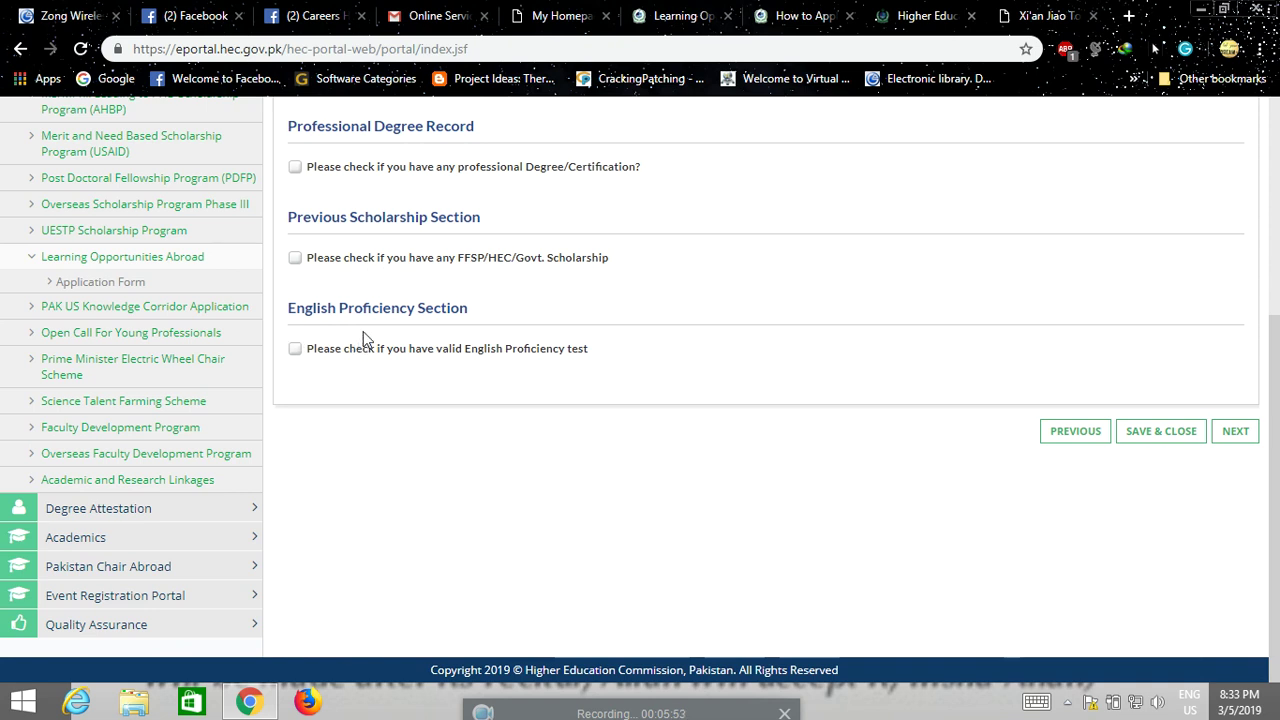
click(295, 349)
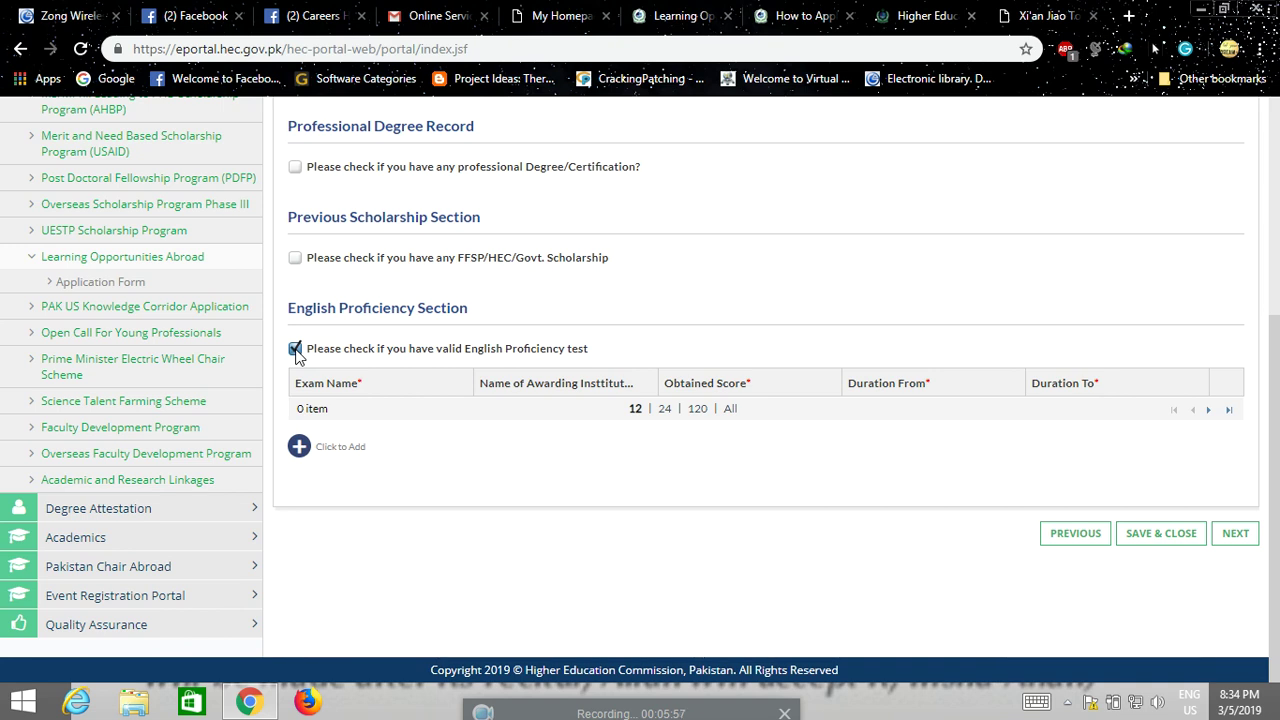
click(295, 349)
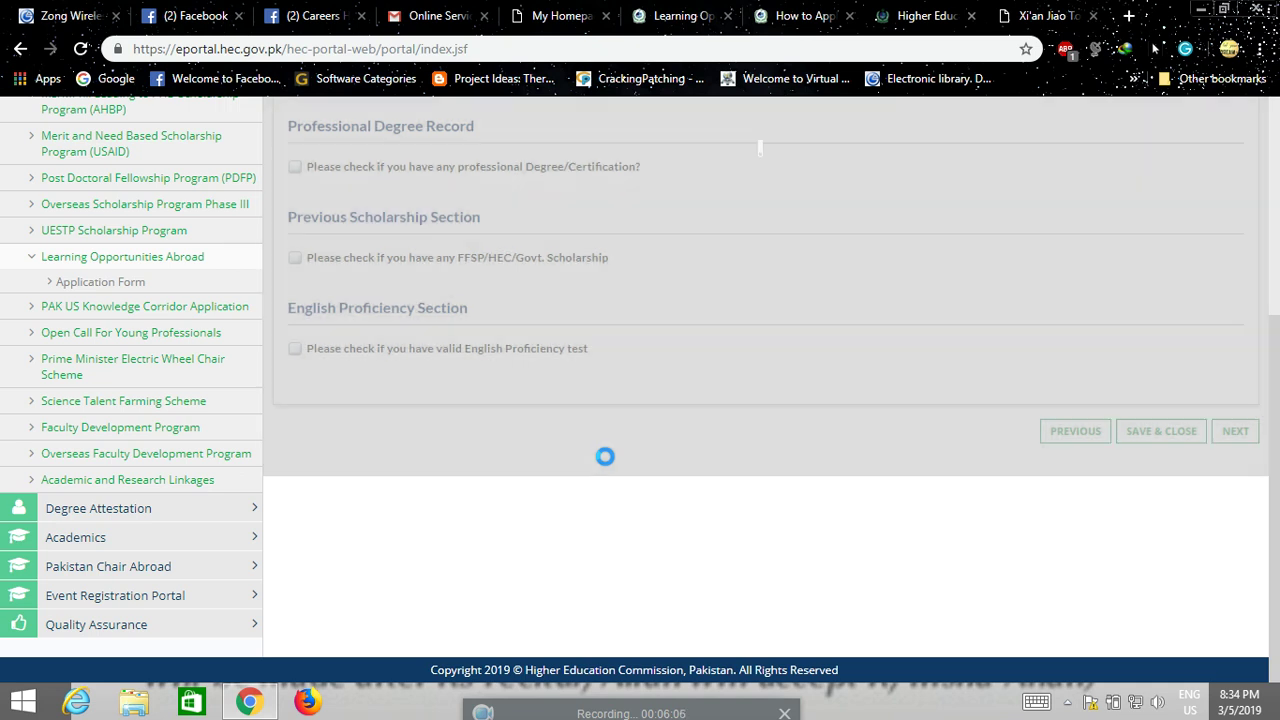
Examine the Undertaking section's fee fields, the document titles offered for upload, and the documents uploaded in the profile, without uploading anything
scroll(605, 460, up, 3)
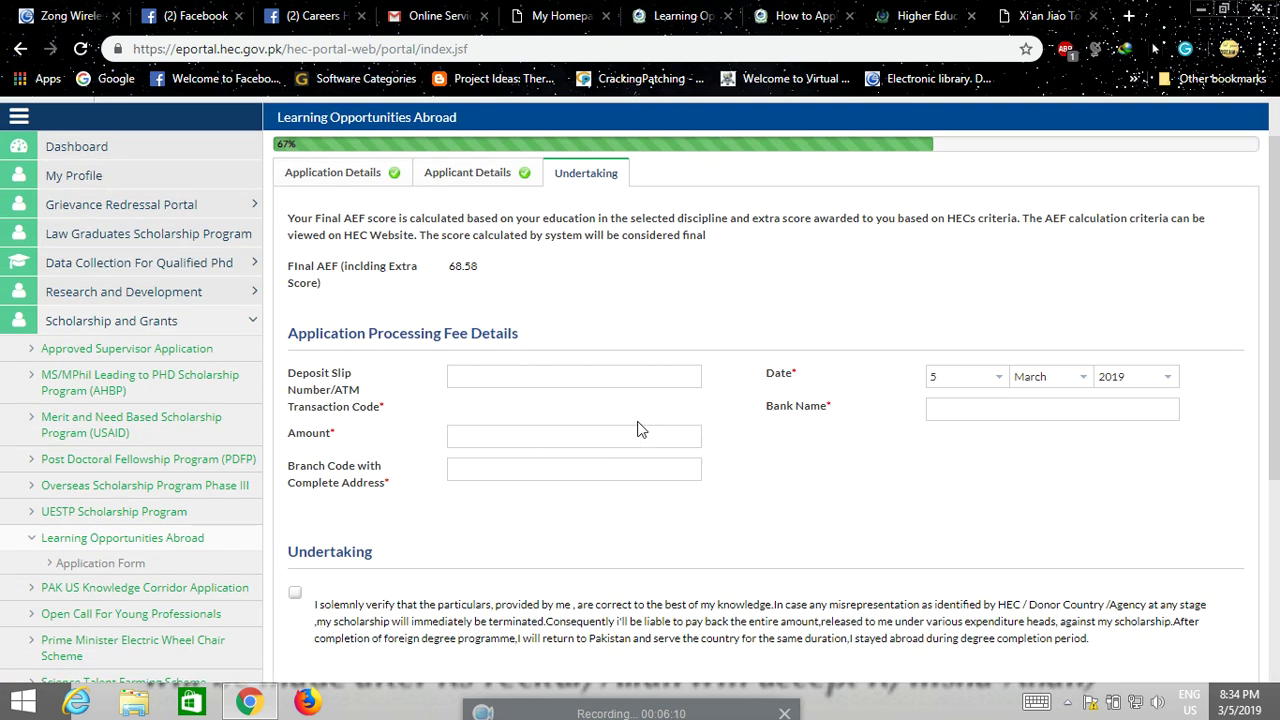
scroll(640, 429, down, 1)
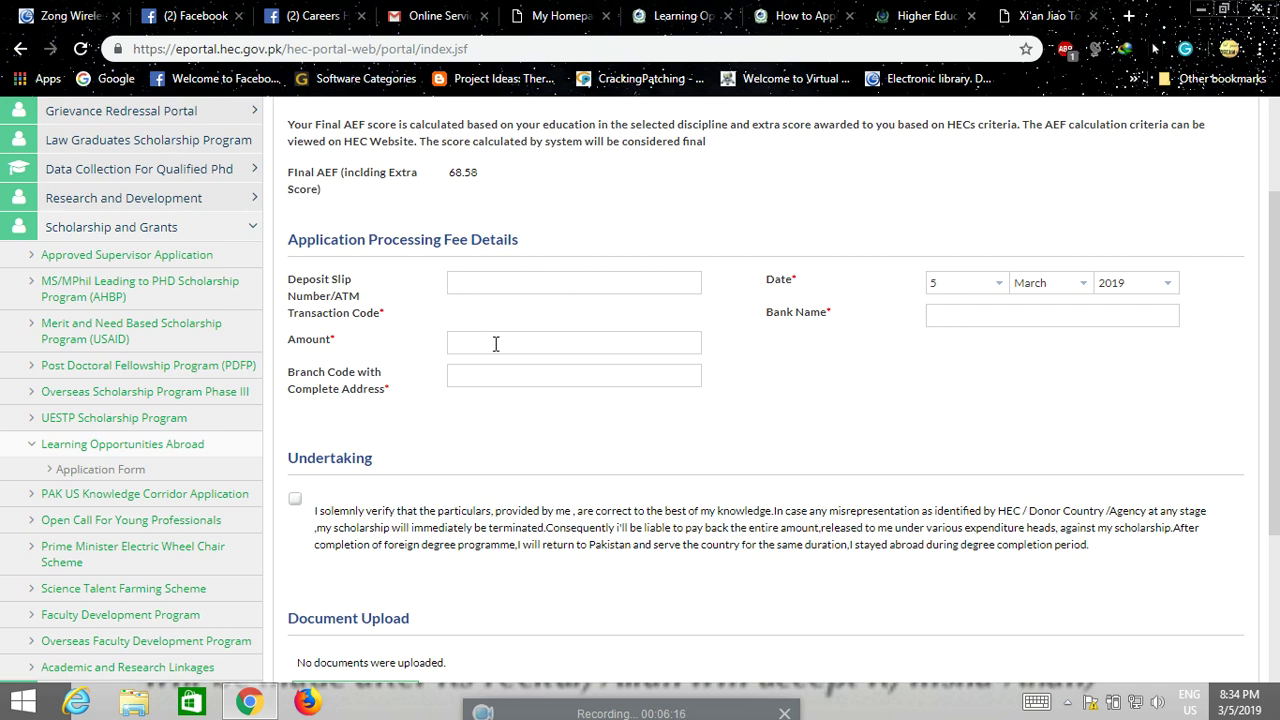
scroll(980, 317, down, 1)
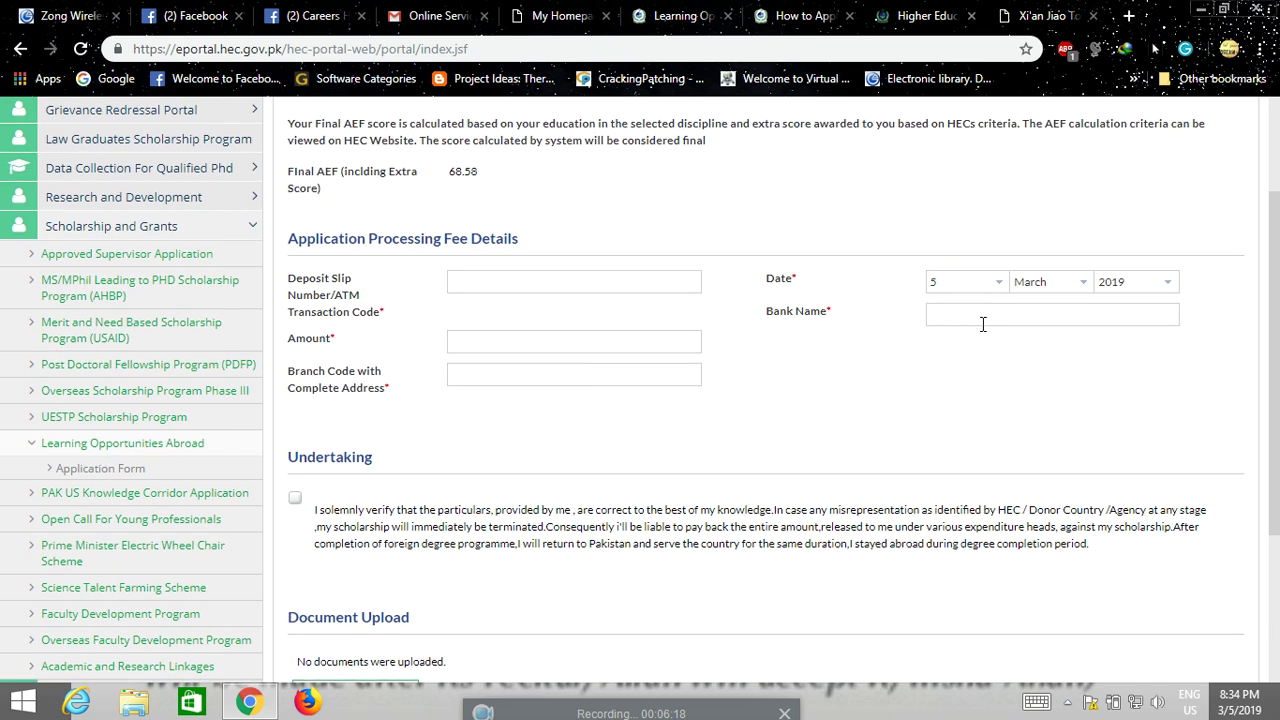
scroll(480, 310, down, 2)
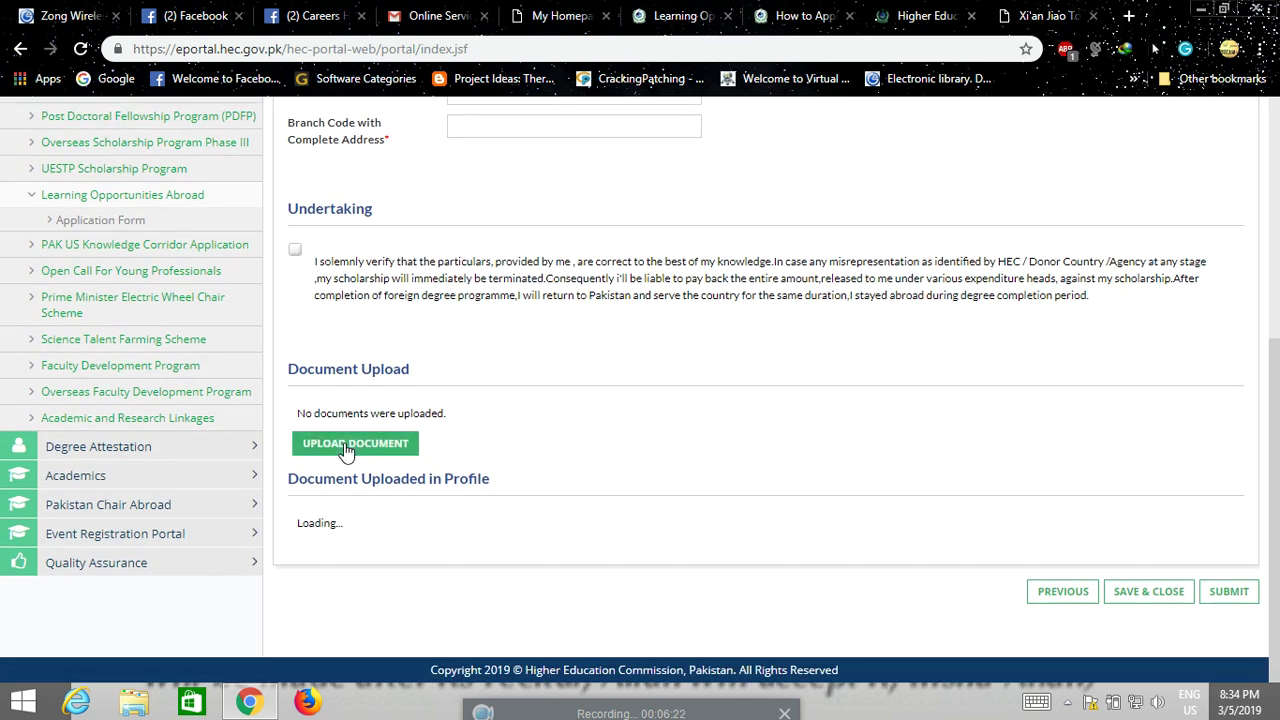
click(347, 446)
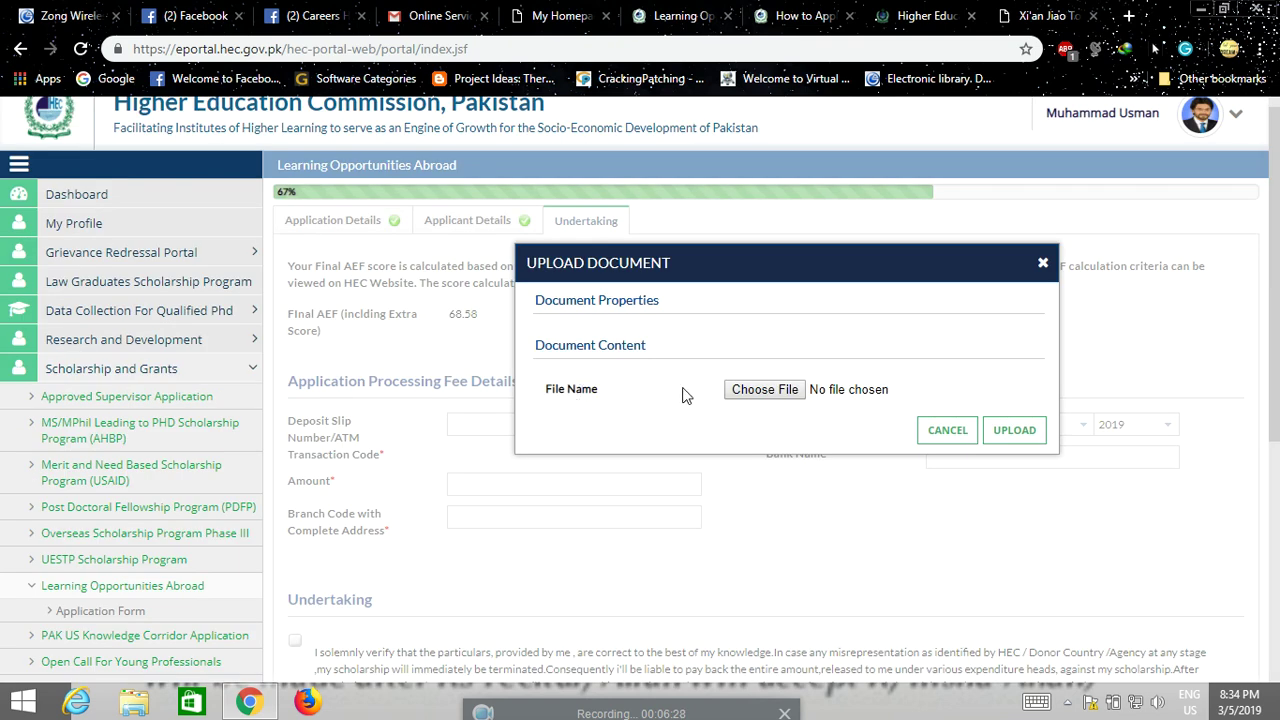
scroll(684, 395, down, 1)
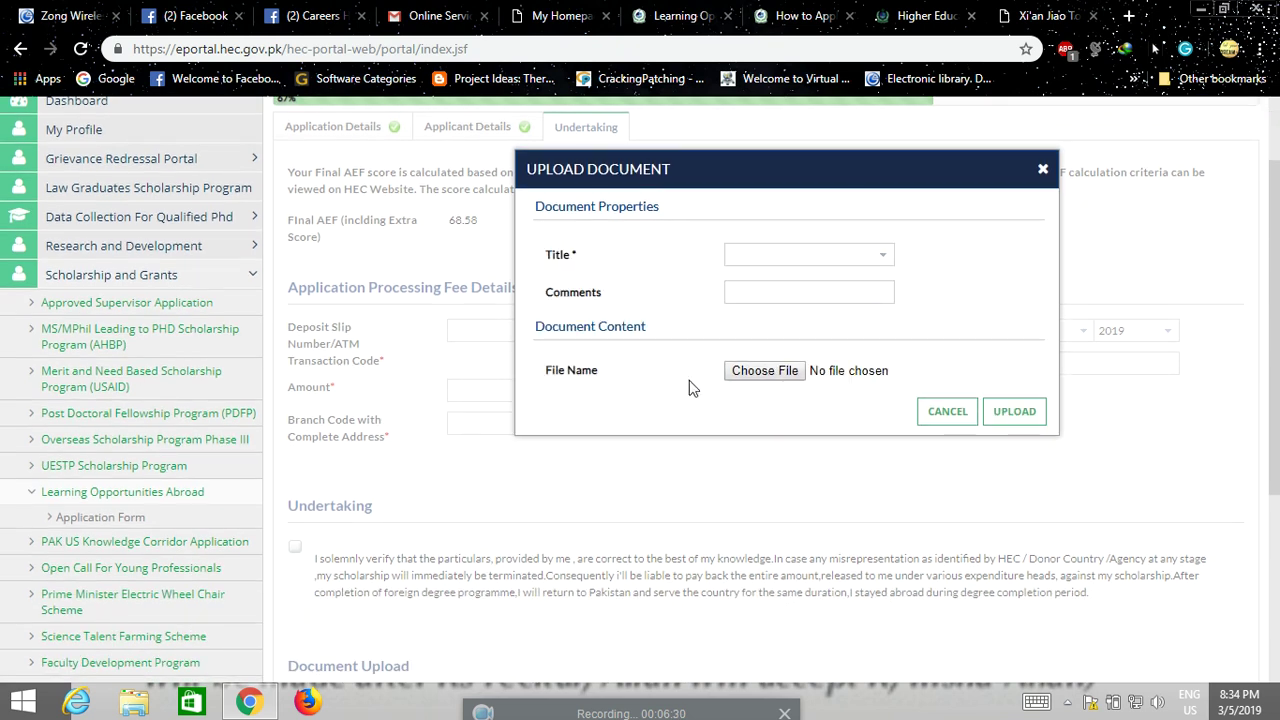
click(883, 260)
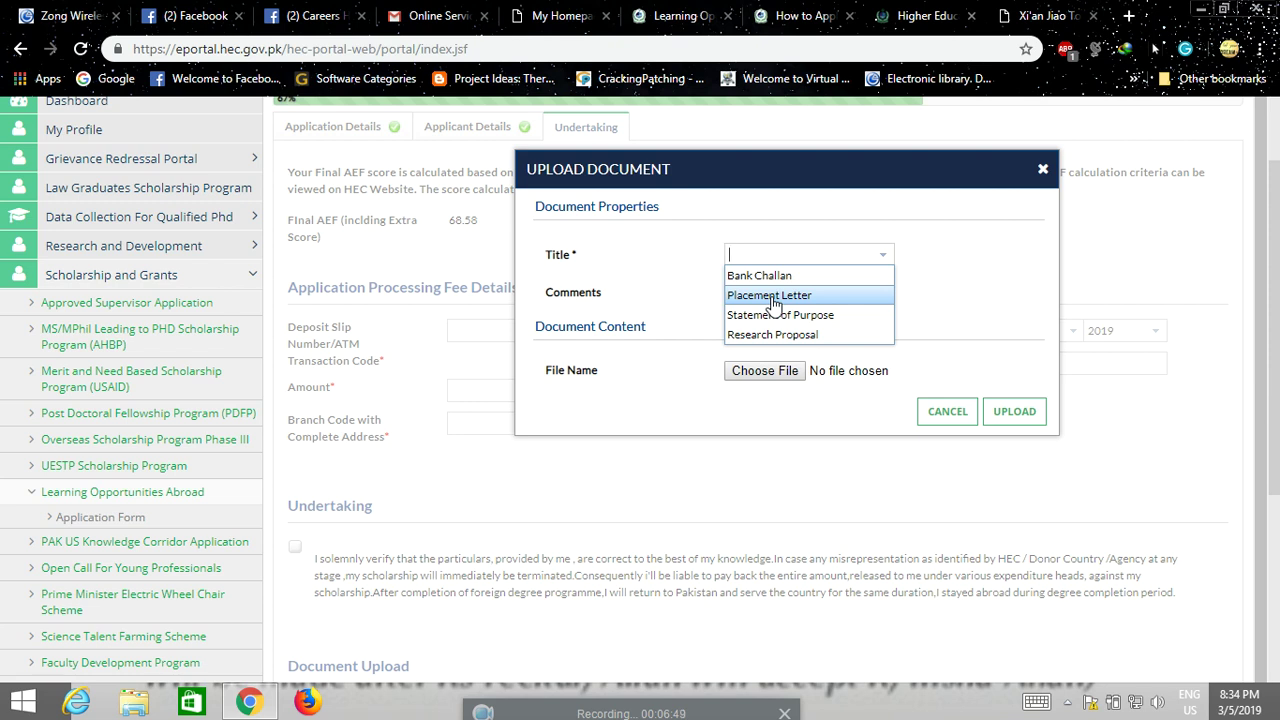
click(941, 411)
scroll(649, 391, down, 6)
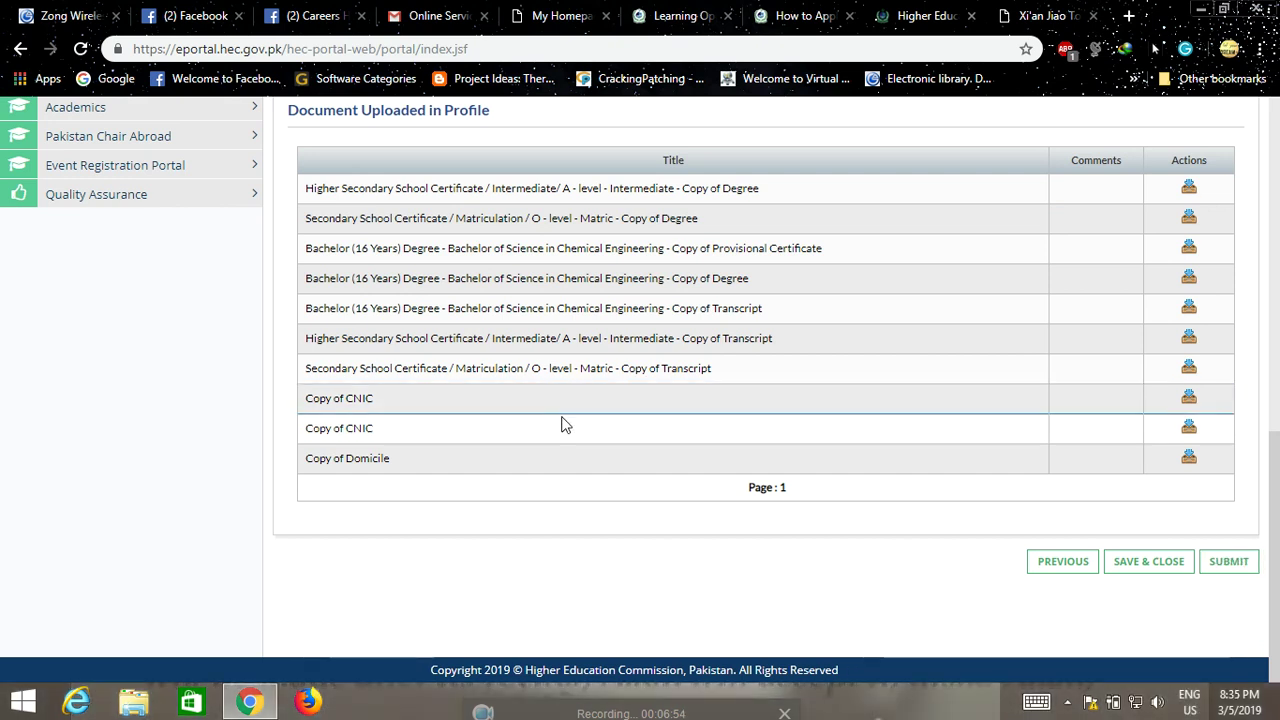
scroll(563, 425, up, 8)
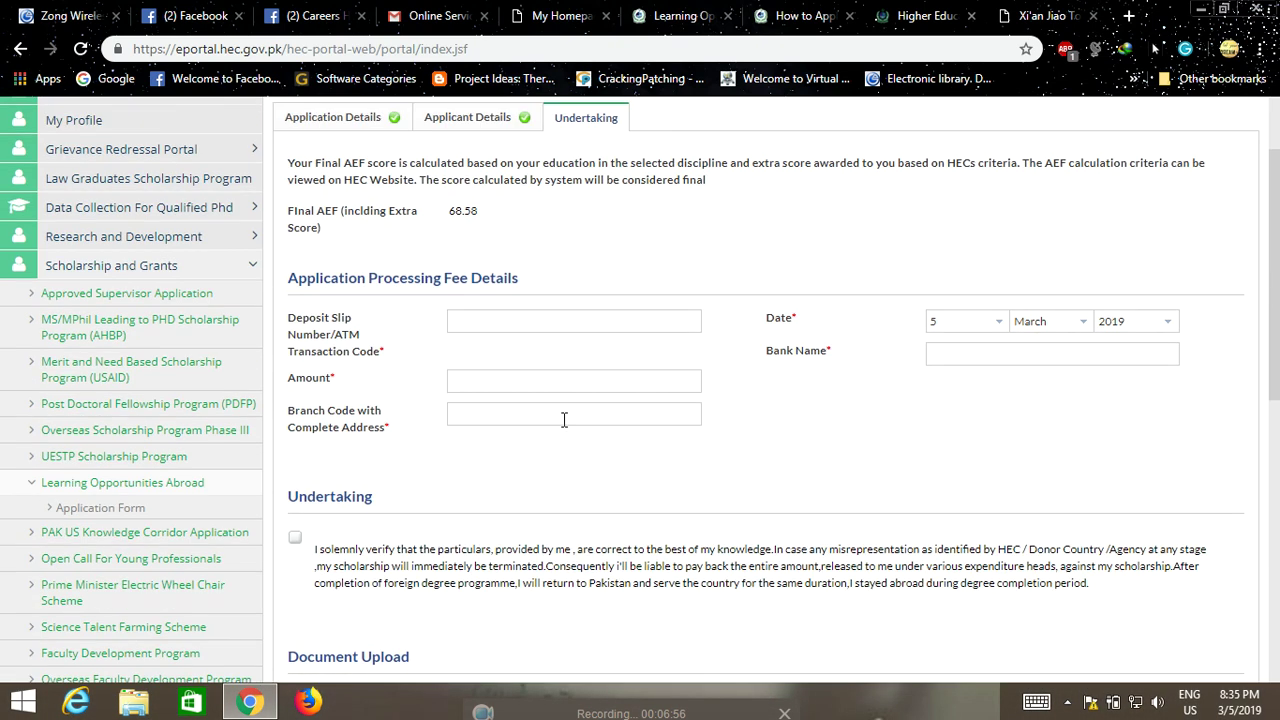
scroll(563, 420, up, 2)
Log out of the HEC portal account
click(792, 15)
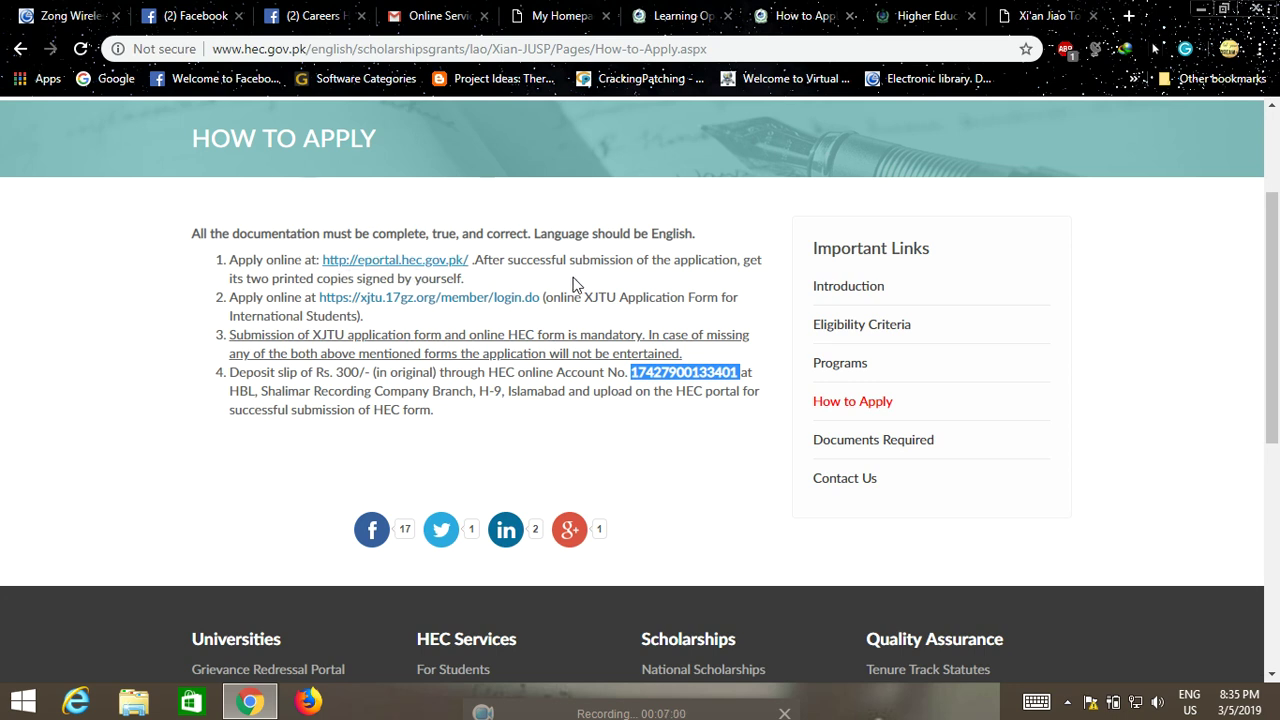
click(944, 15)
click(1200, 135)
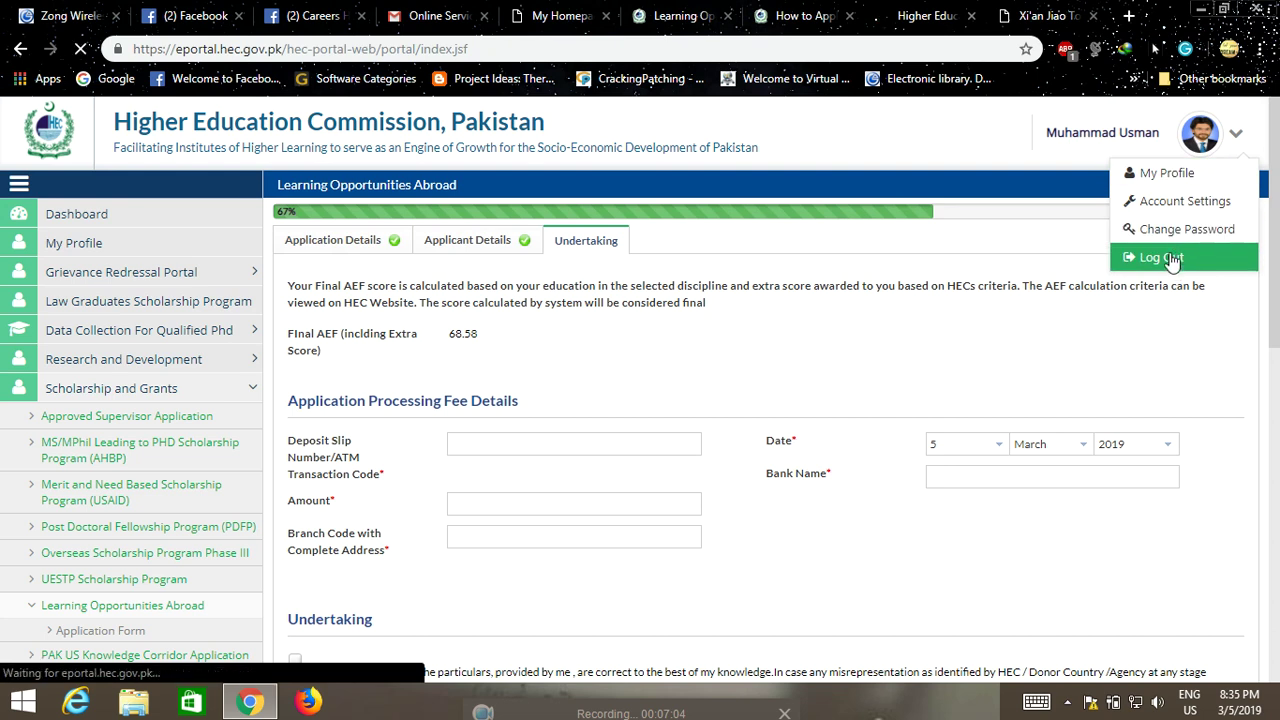
click(1171, 257)
Open the XJTU online application link from the How to Apply page in a new tab, close the HEC portal tab, and reload the login page
click(800, 15)
right_click(403, 307)
click(420, 317)
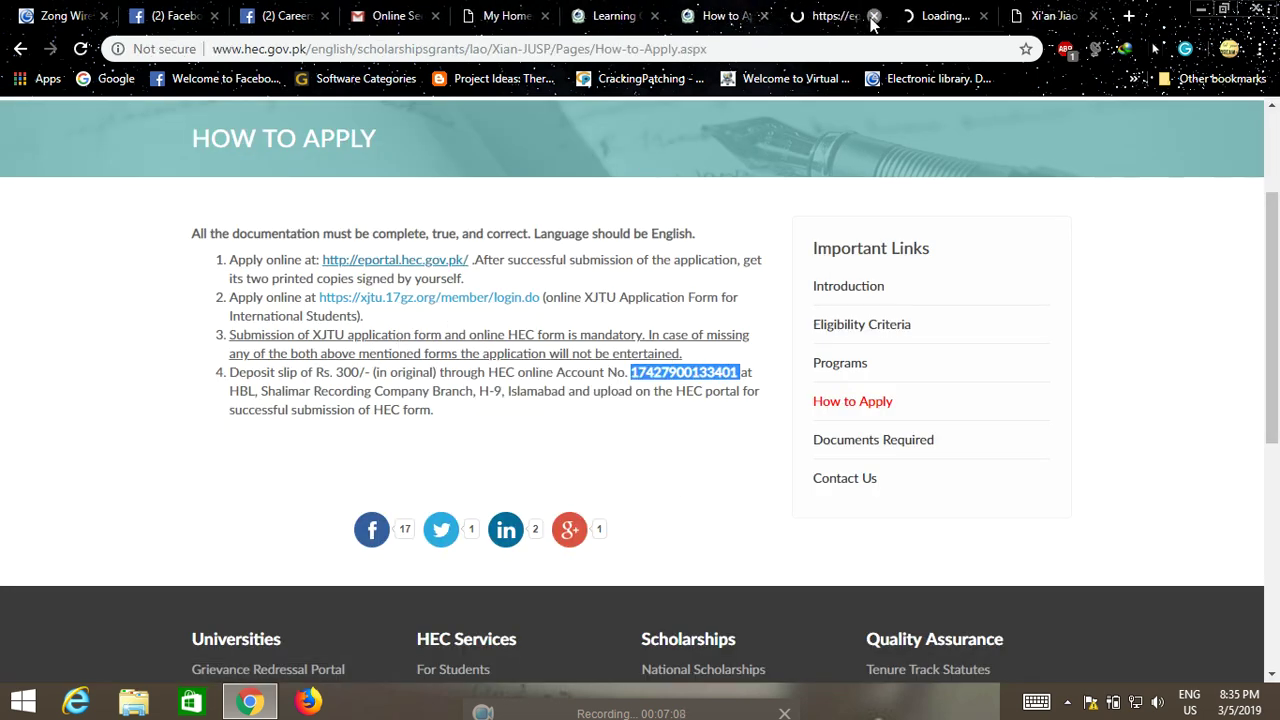
click(905, 15)
click(874, 15)
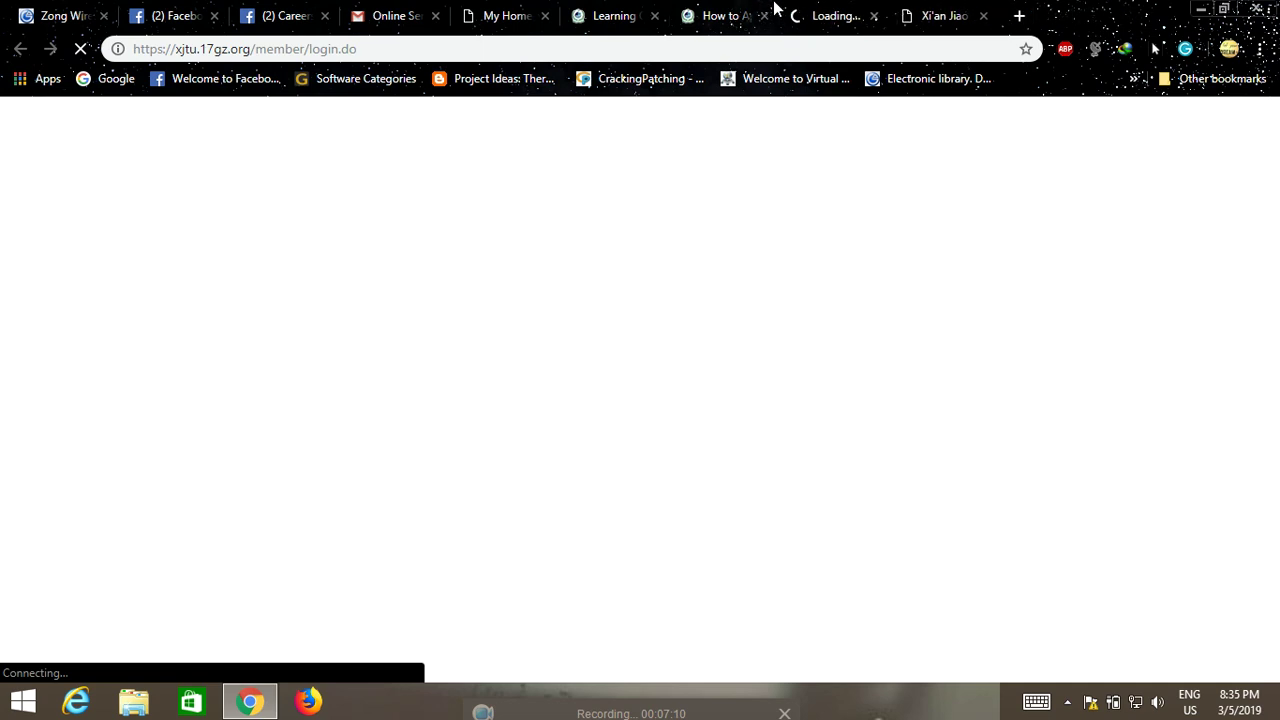
click(937, 12)
click(830, 12)
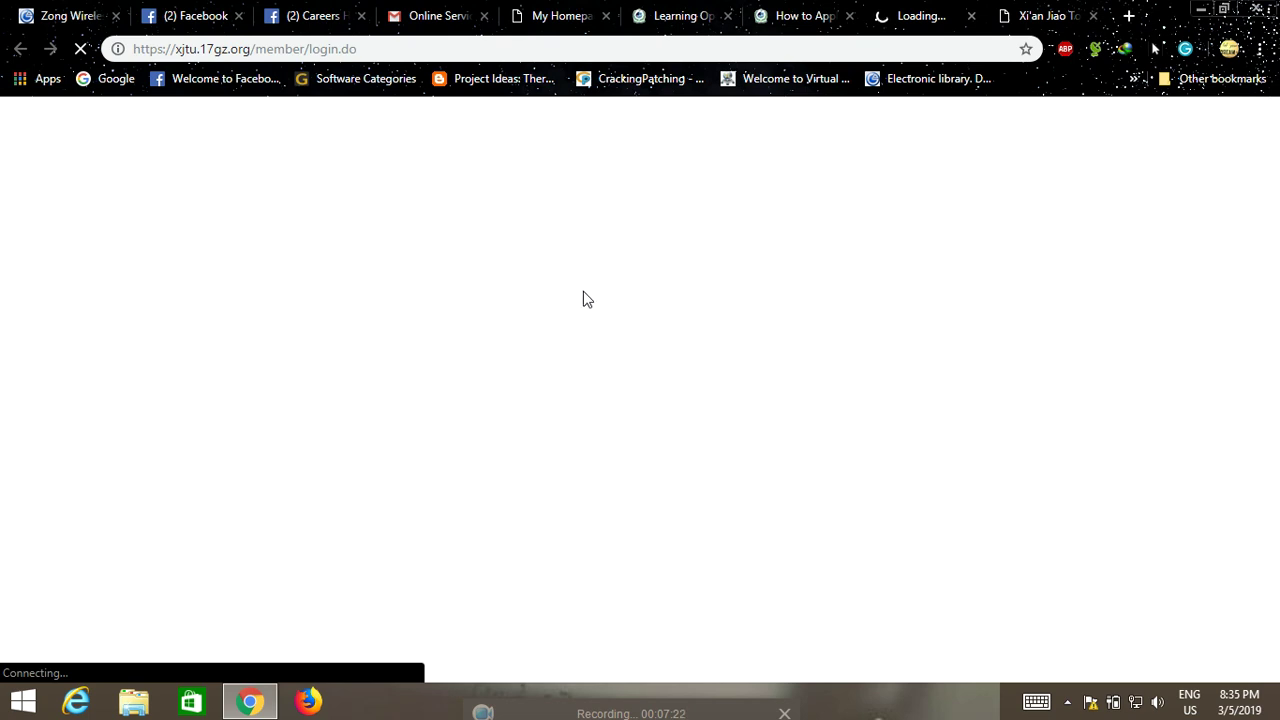
click(82, 49)
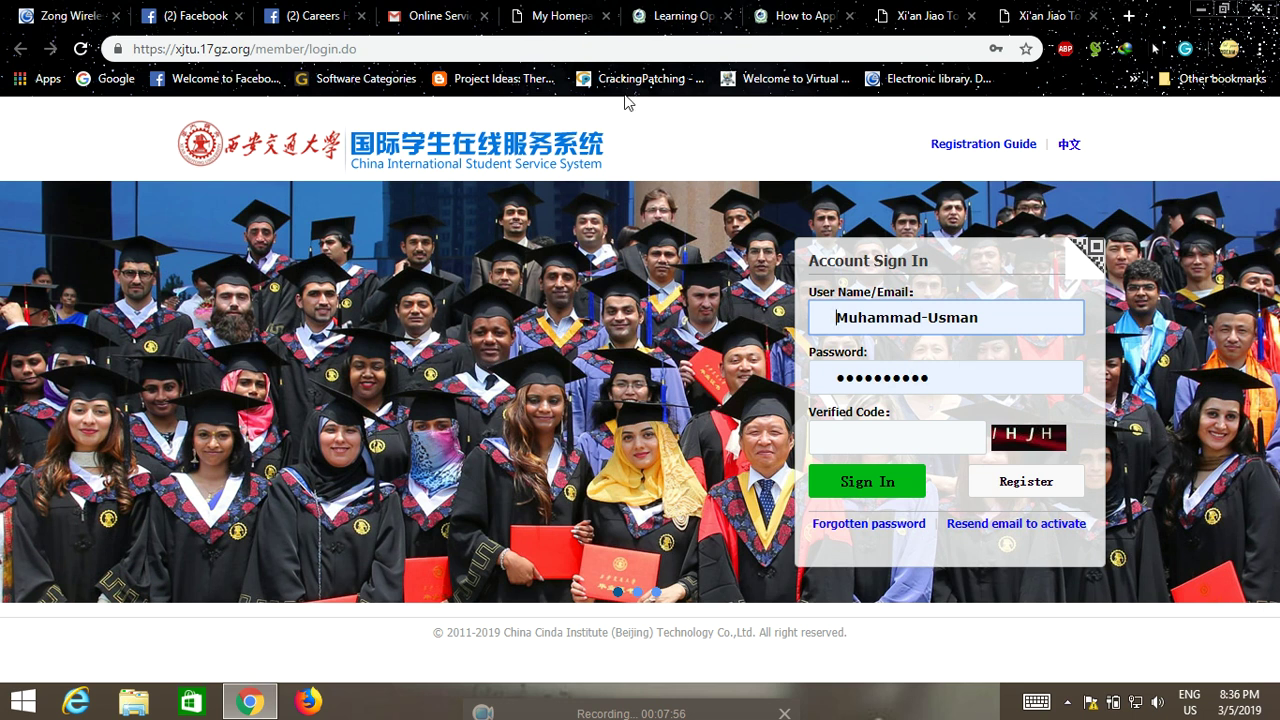
Sign in with the saved username and password plus the verification code, and choose the Xi'an jiaotong university scholarship program
key(Return)
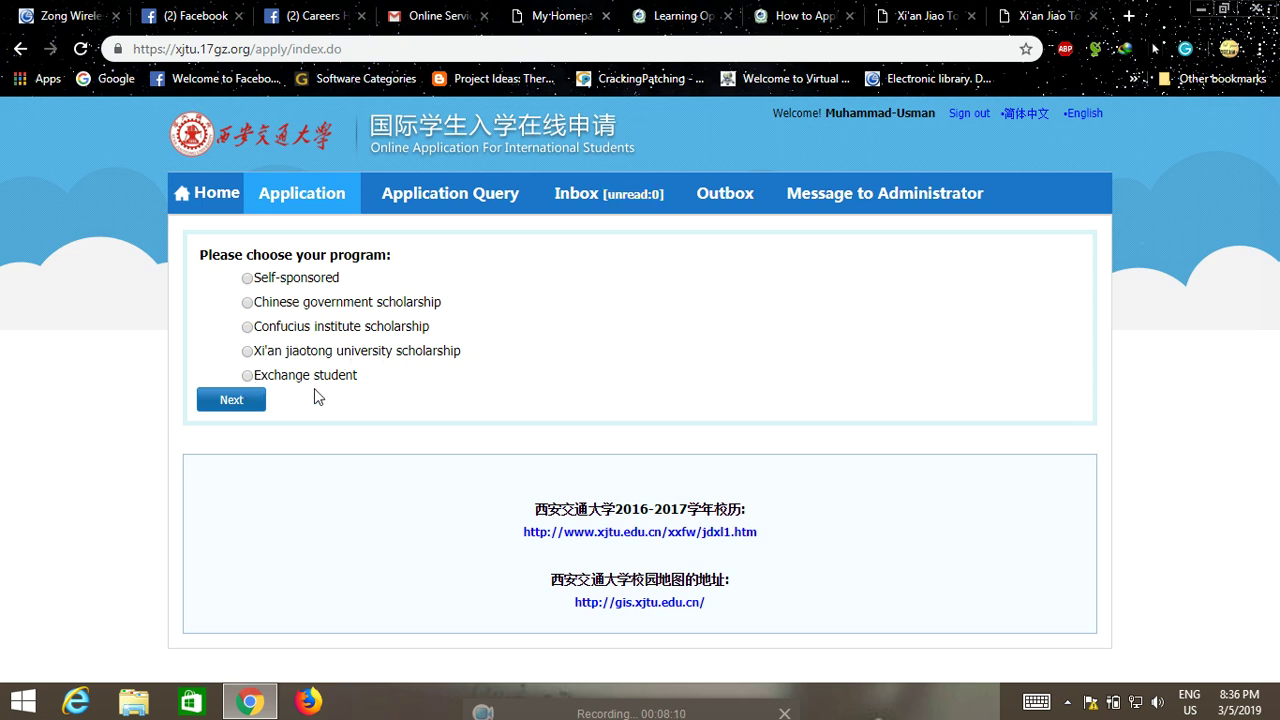
click(247, 352)
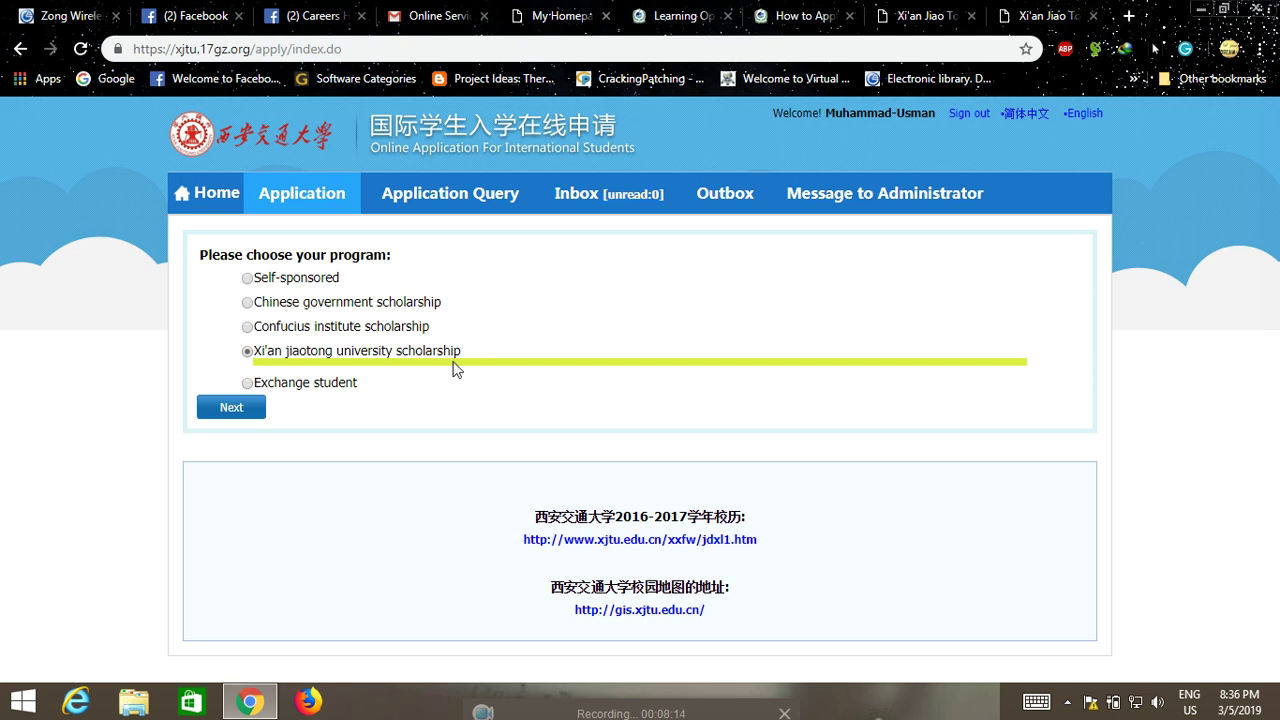
click(238, 410)
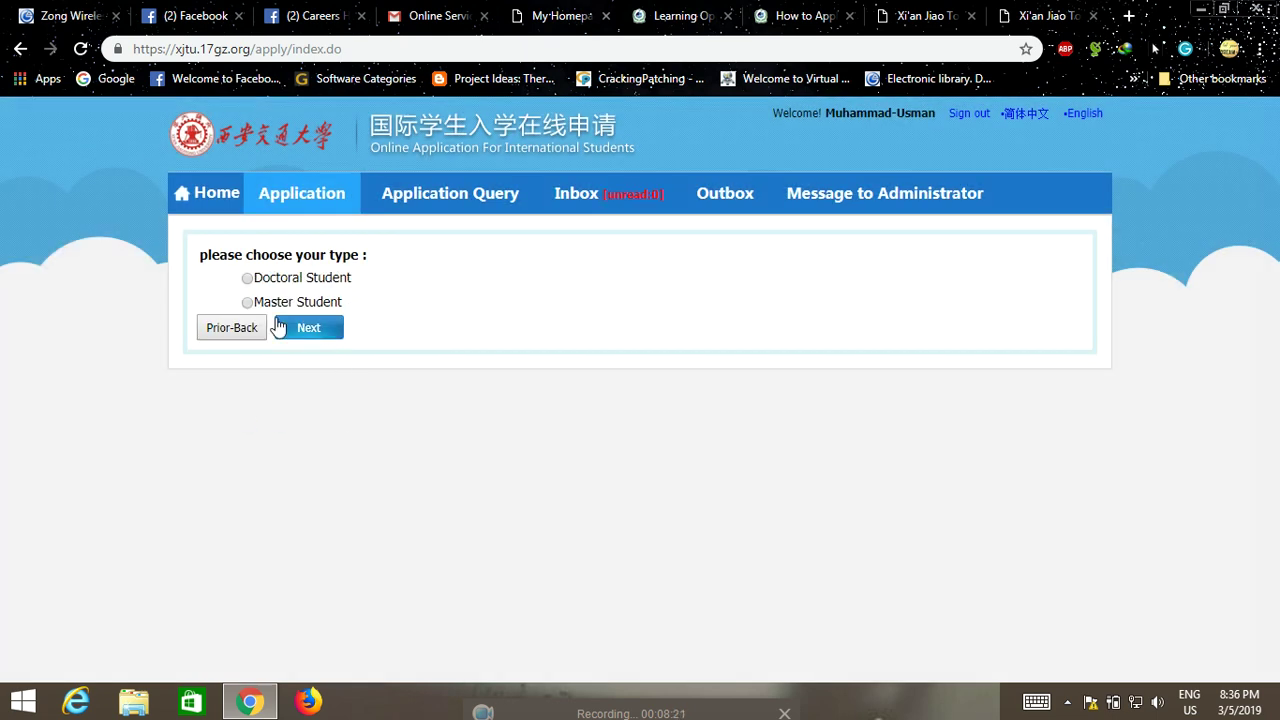
Choose Master Student as the student type and continue to the study plan list
click(253, 279)
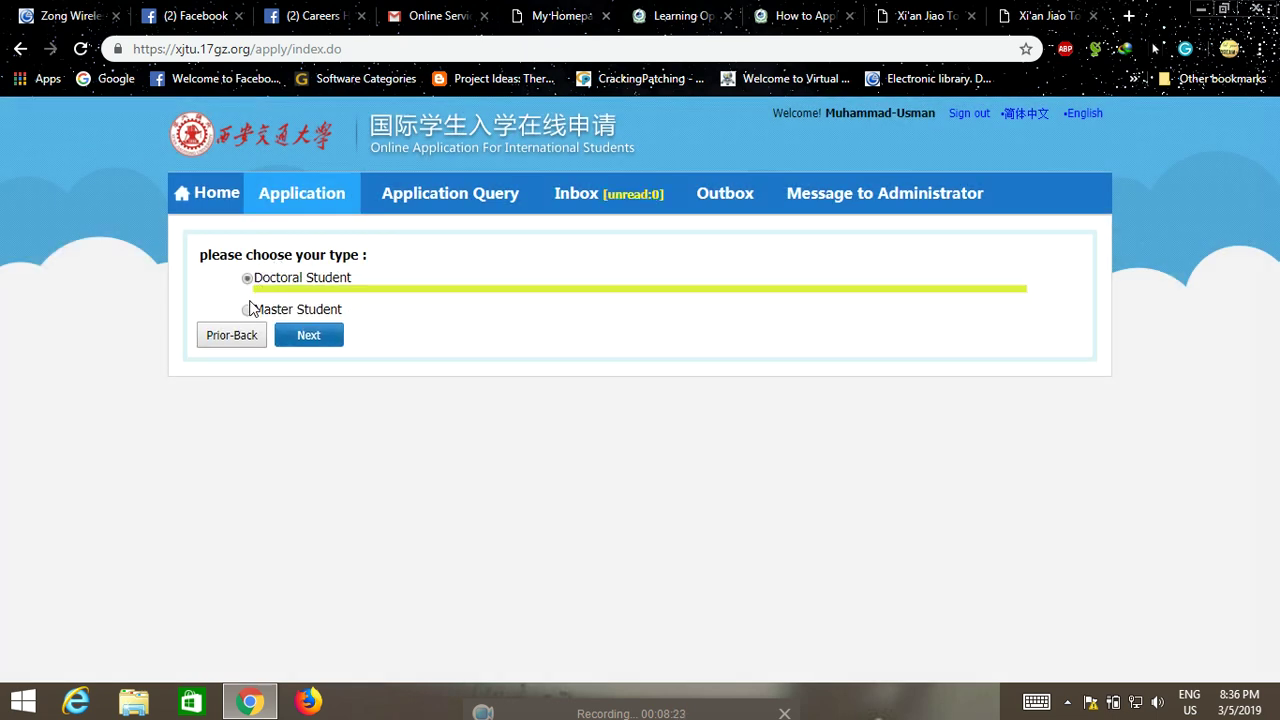
click(250, 310)
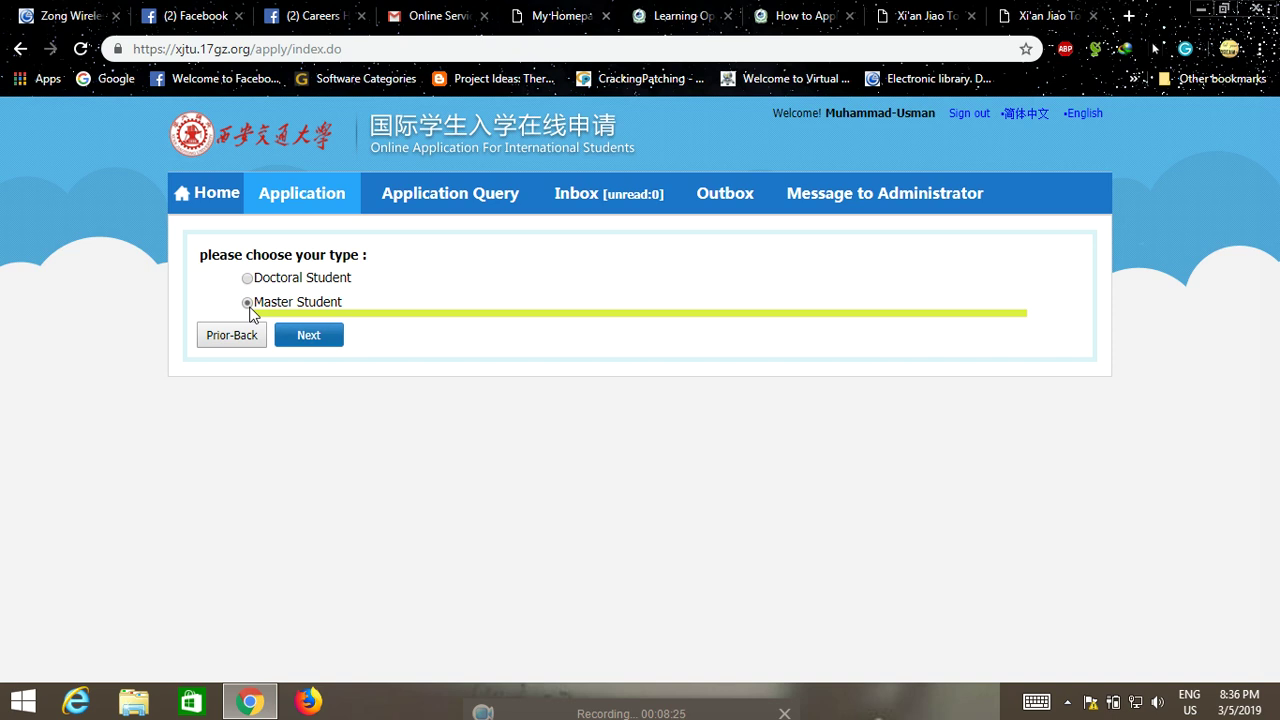
click(306, 338)
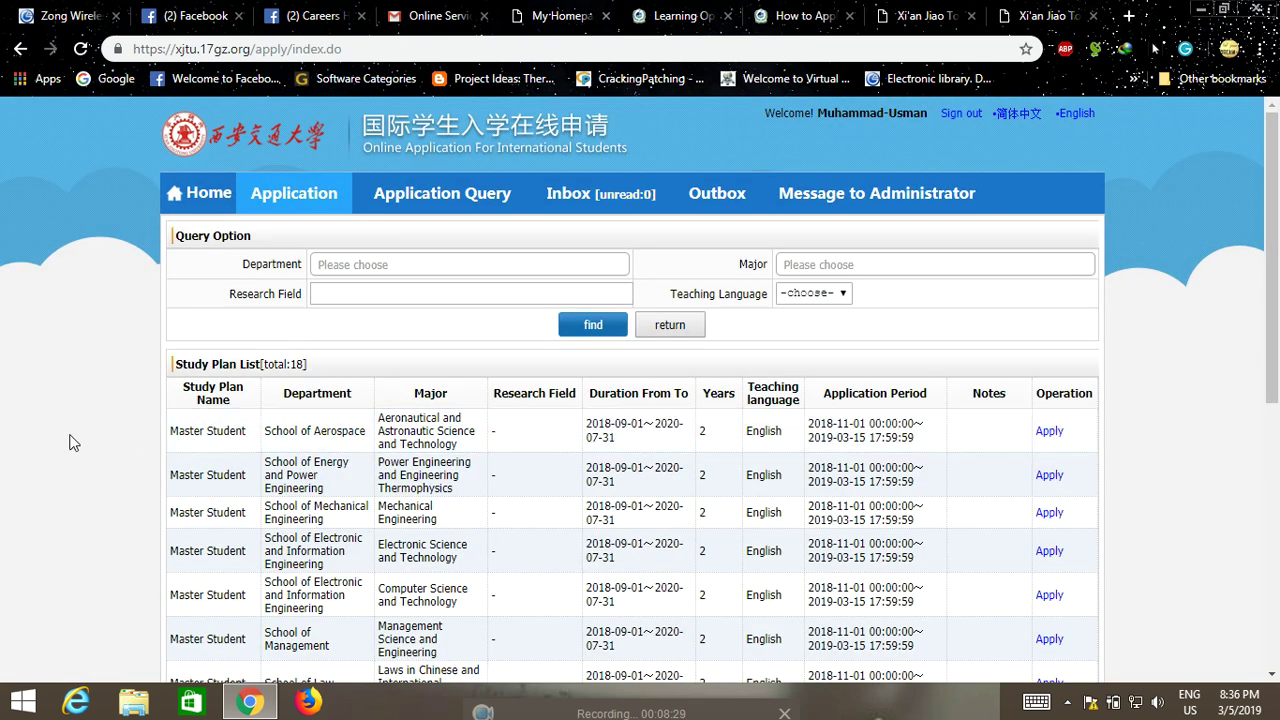
Look through the master's study plans and set the department filter to School of Energy and Power Engineering
scroll(70, 441, down, 2)
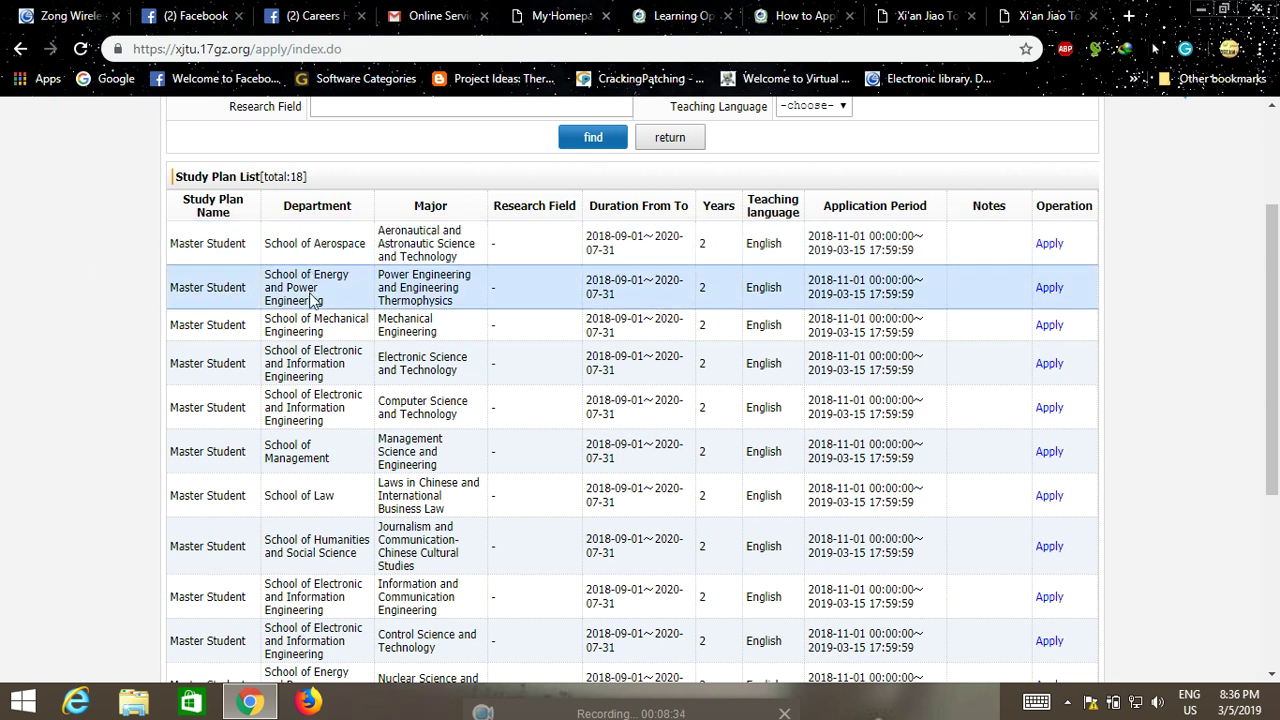
scroll(400, 482, down, 4)
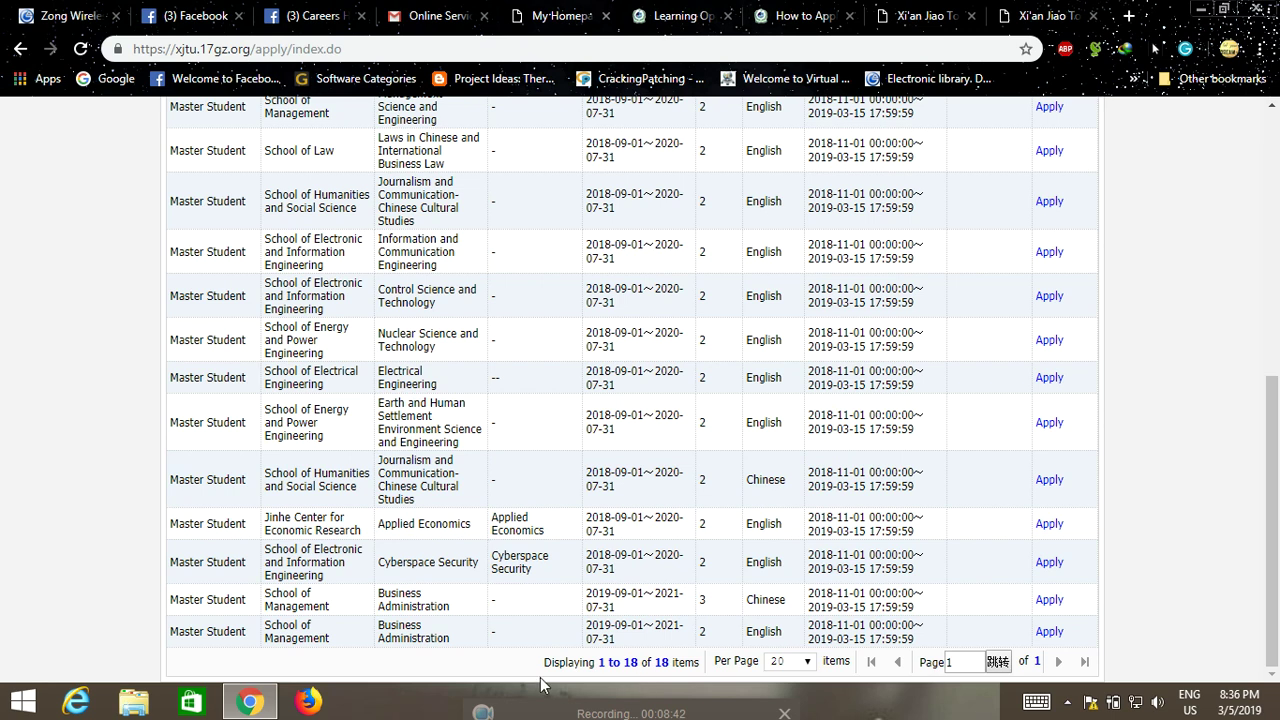
scroll(113, 535, up, 3)
scroll(113, 535, up, 2)
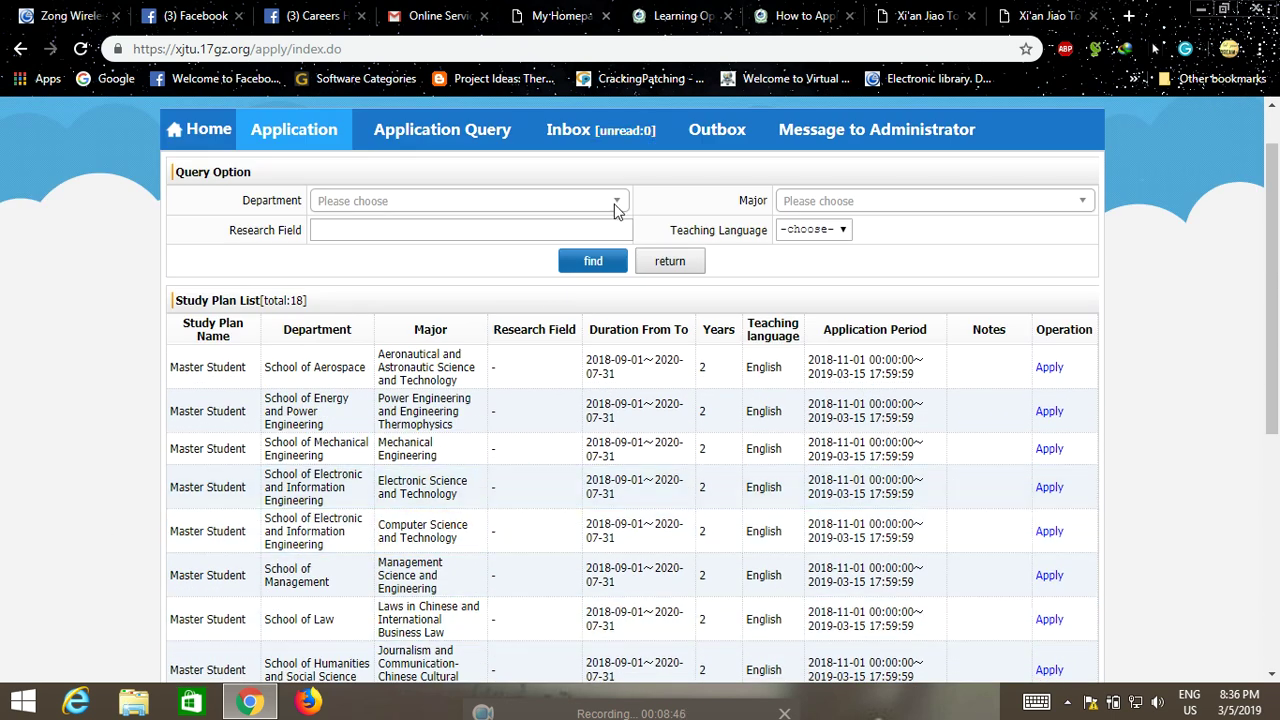
click(614, 203)
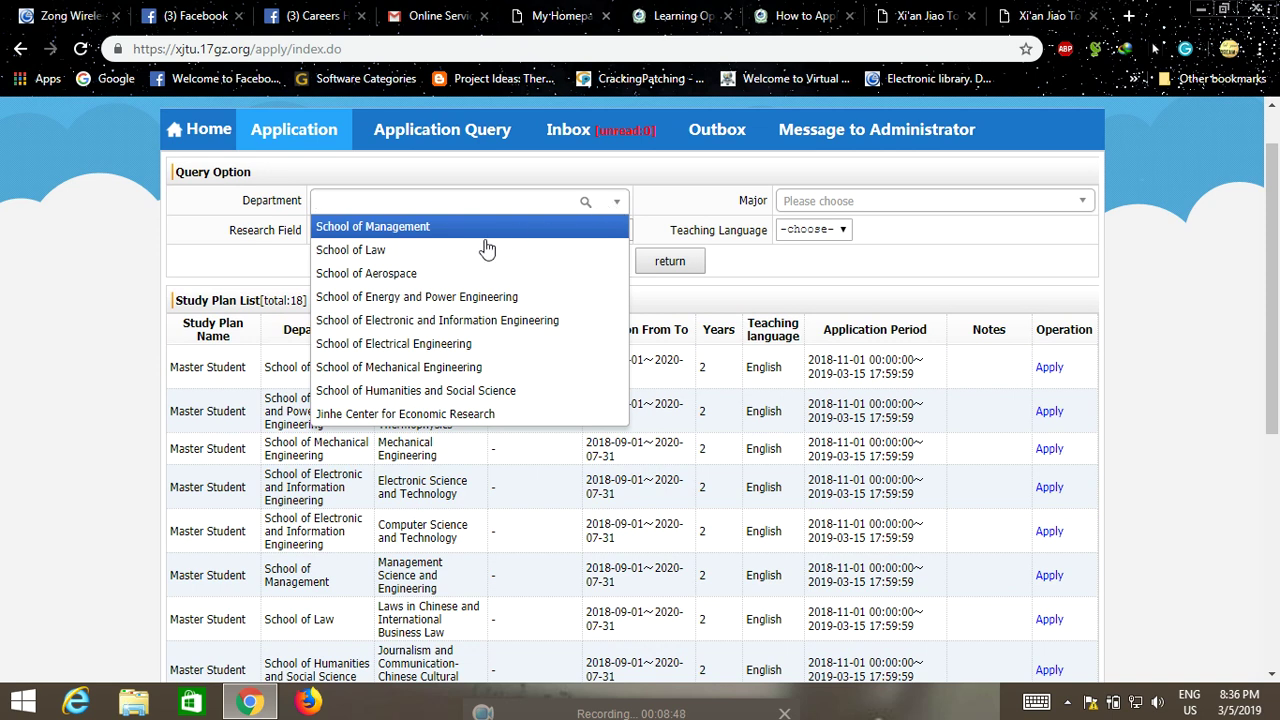
click(459, 302)
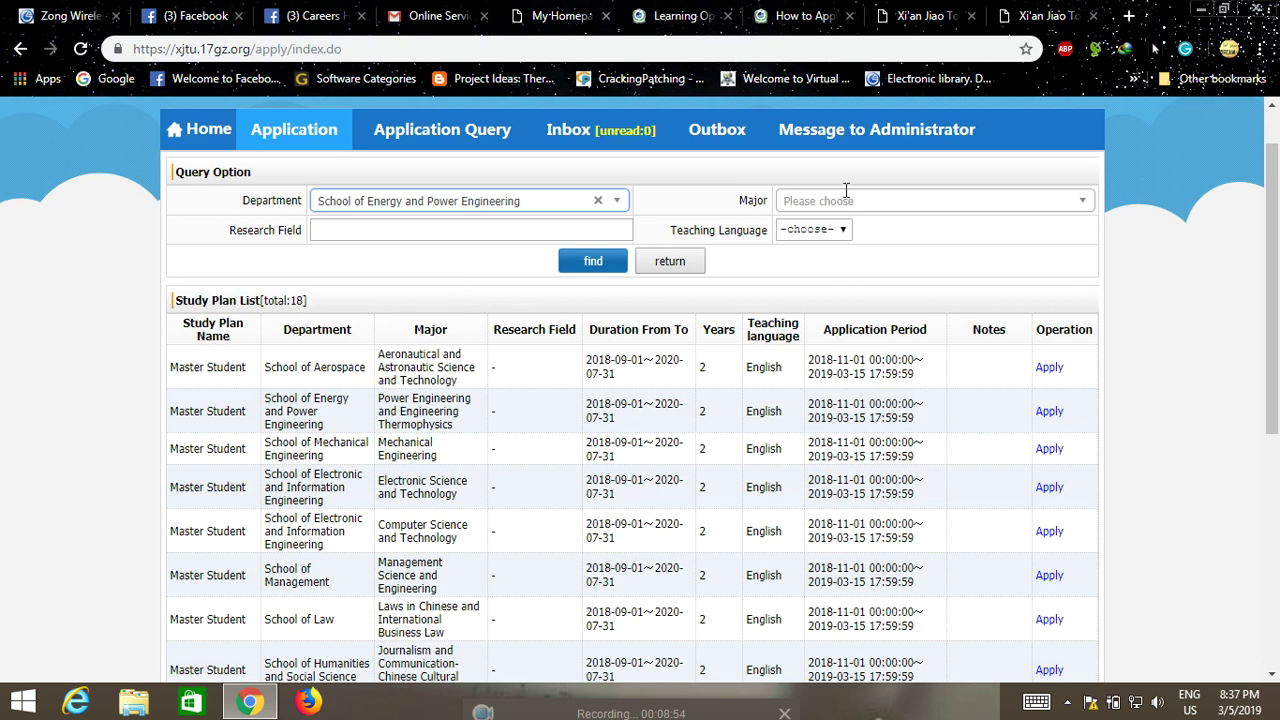
Find study plans with the major Nuclear Science and Technology and English as the teaching language
click(1076, 202)
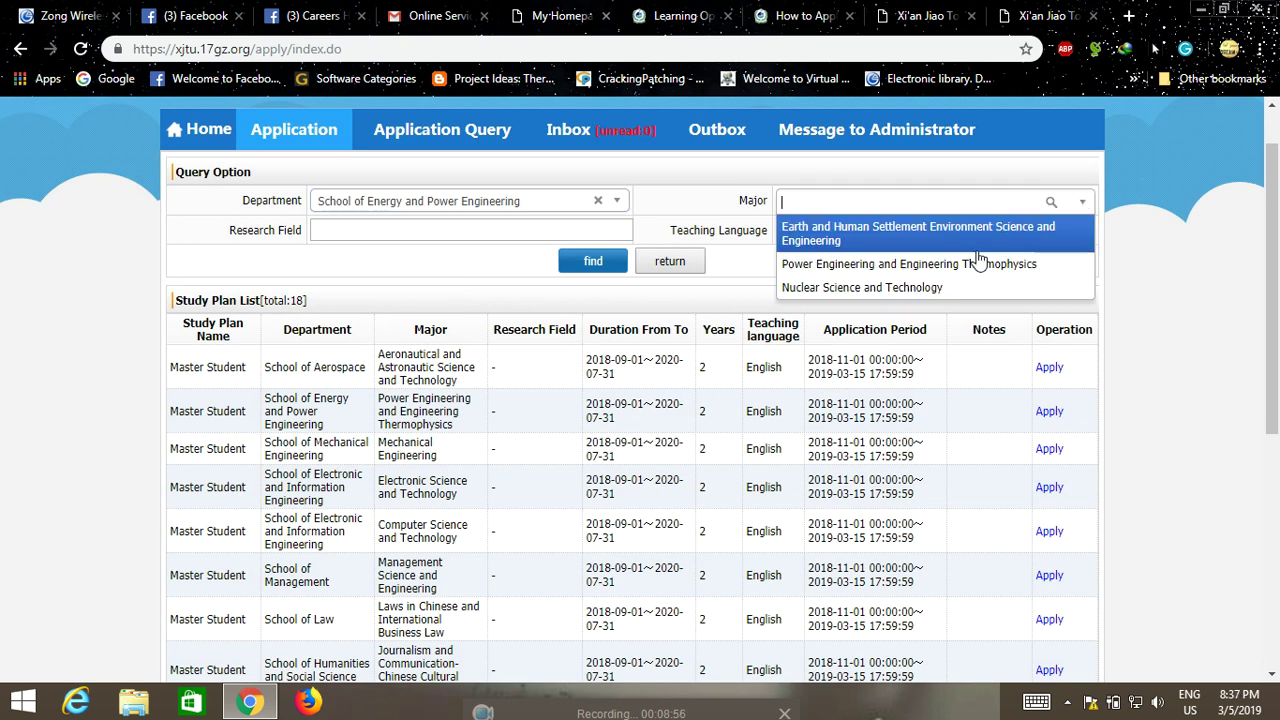
click(914, 287)
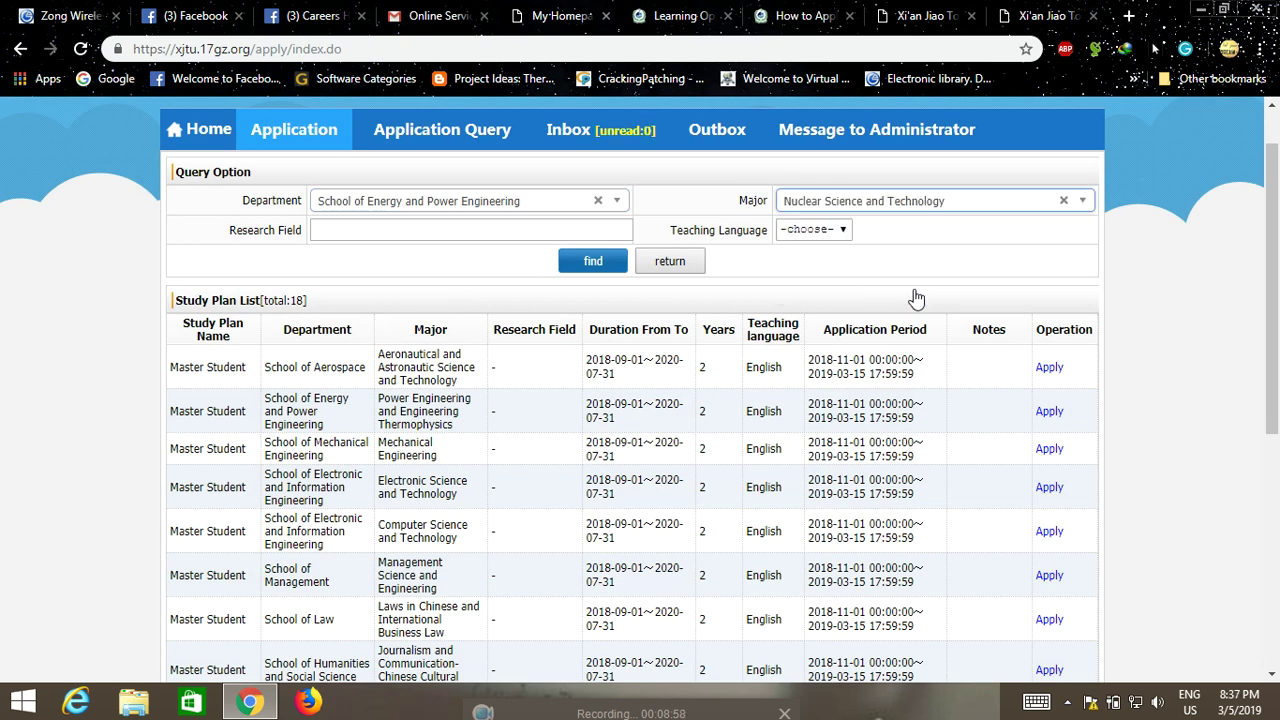
click(840, 230)
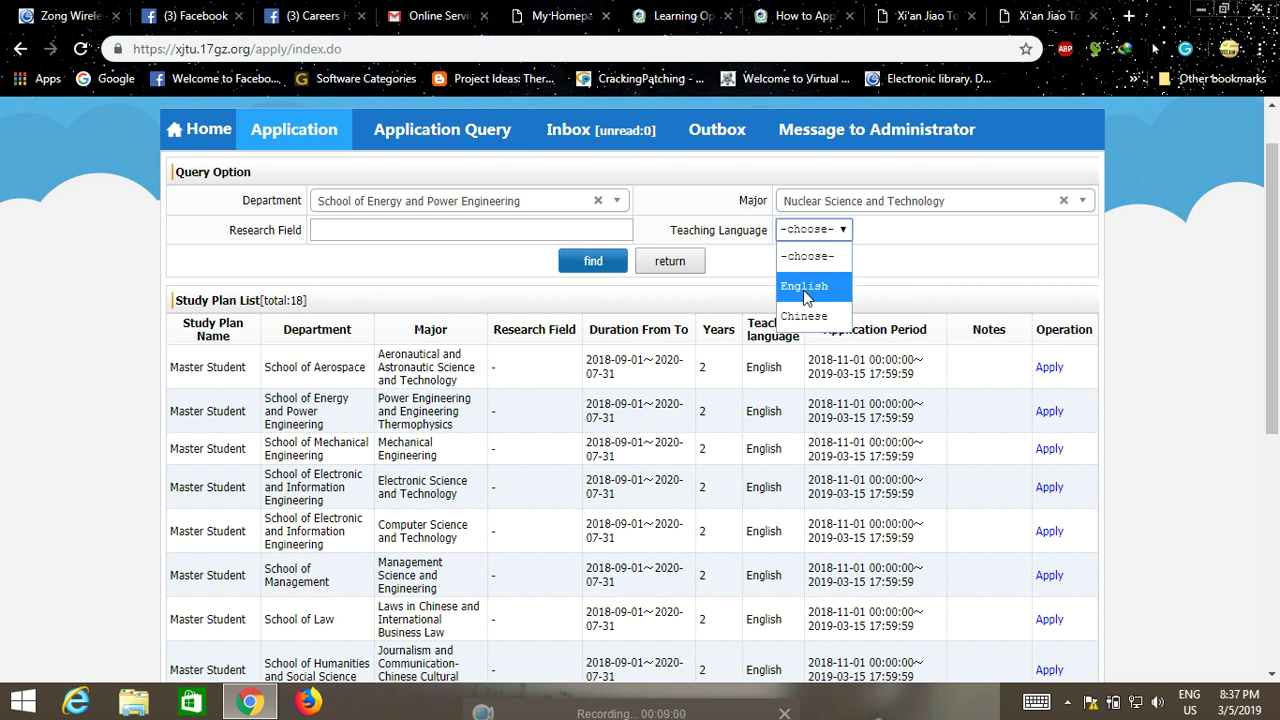
click(803, 288)
click(607, 259)
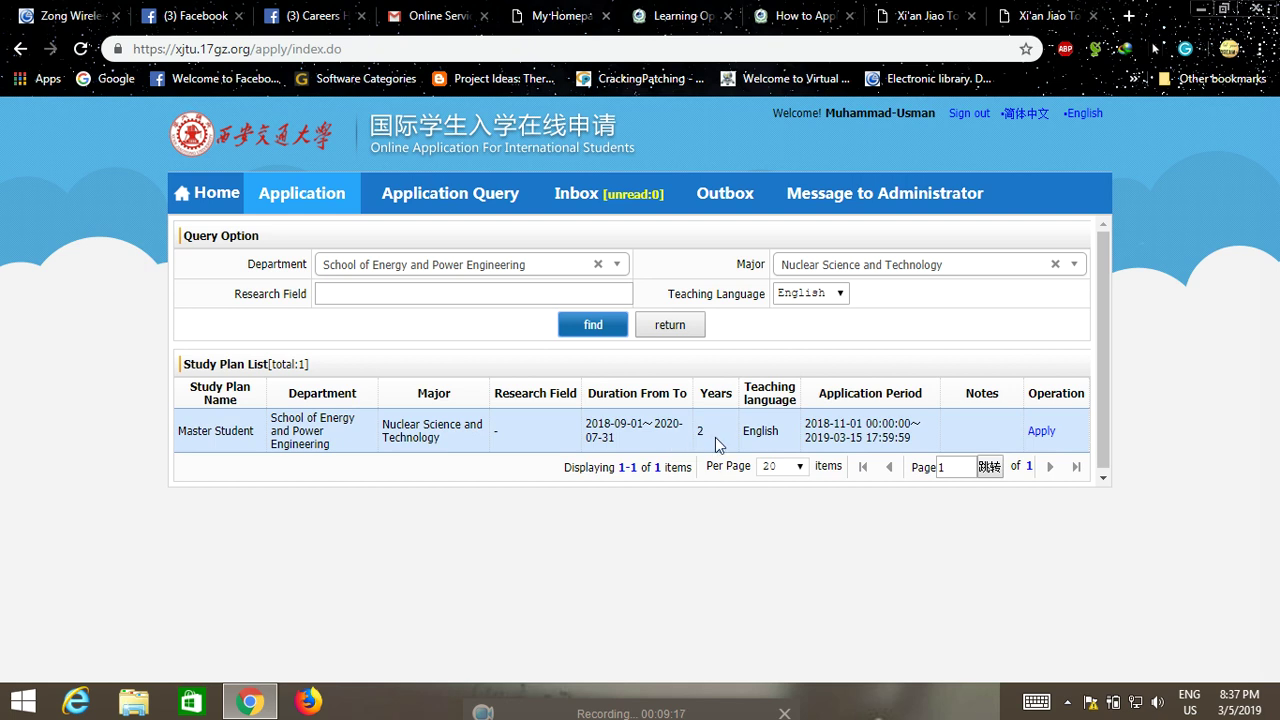
Apply for the Nuclear Science and Technology master's study plan and set the gender to male in the basic information
click(1041, 432)
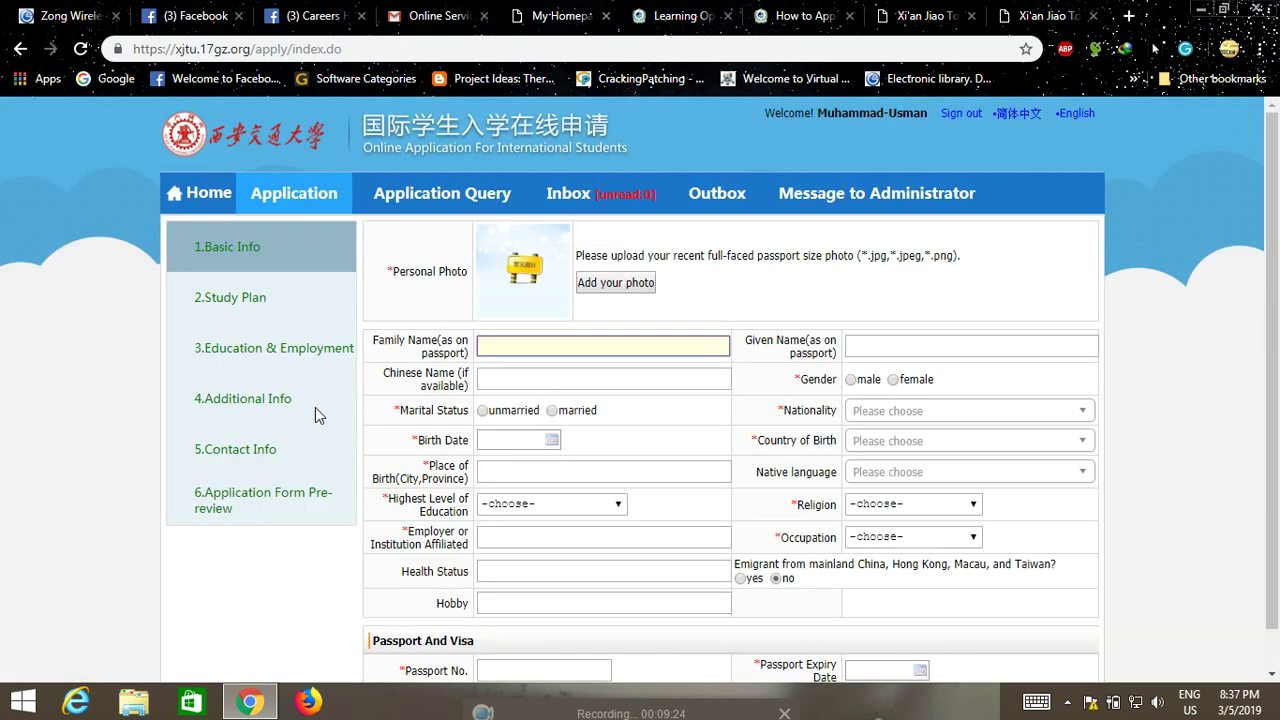
scroll(315, 407, down, 1)
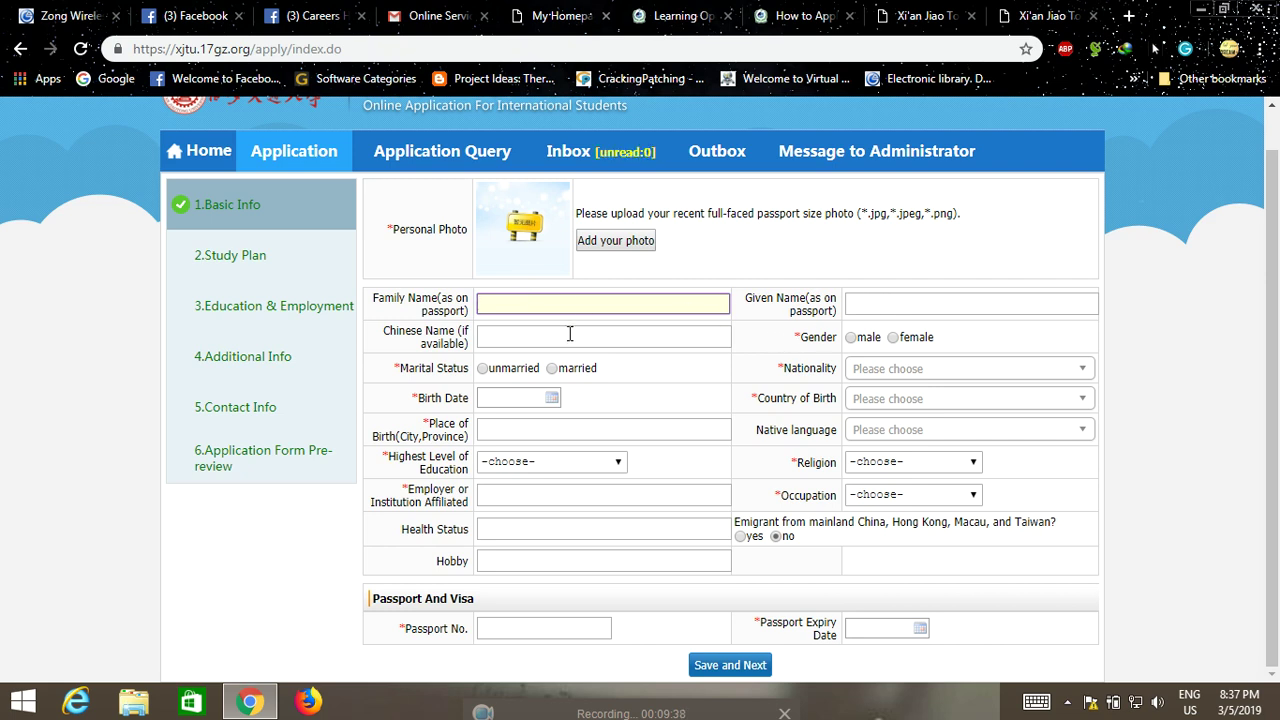
click(850, 338)
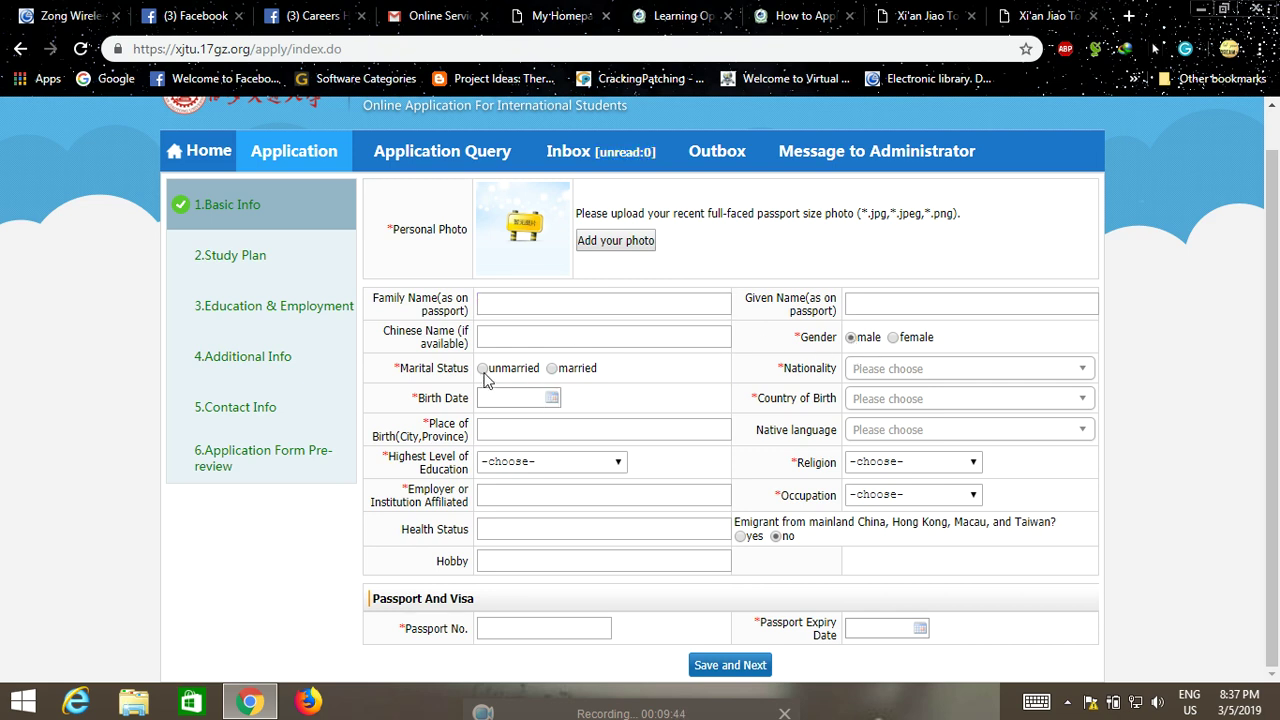
Examine the Basic Info fields and their choices, including nationality, birth date, highest education, religion, occupation, hobby and passport details
click(1086, 369)
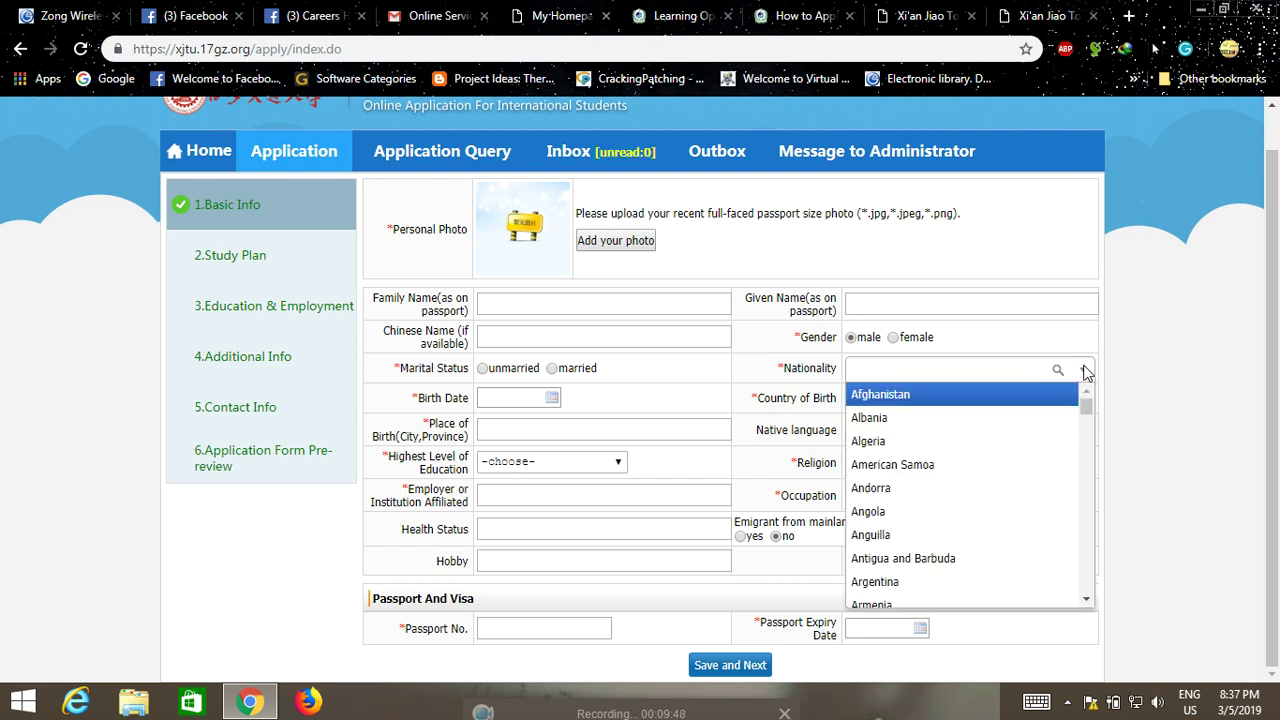
click(1130, 392)
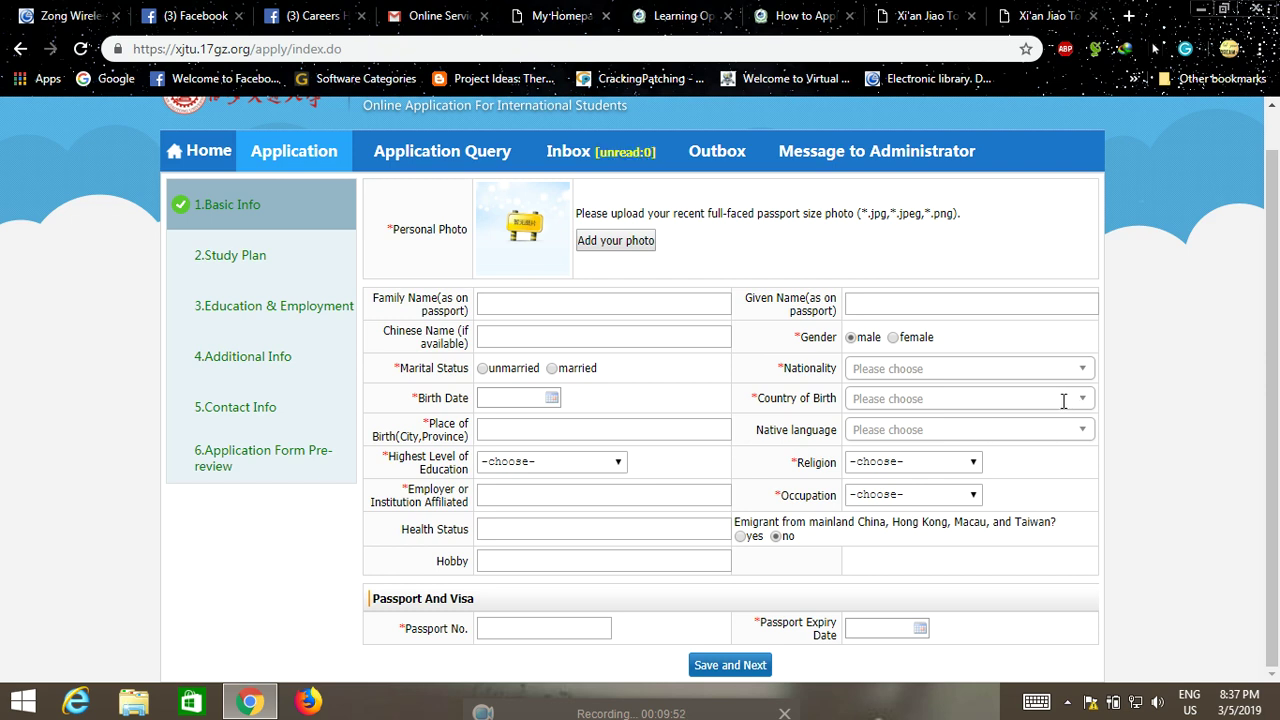
click(553, 397)
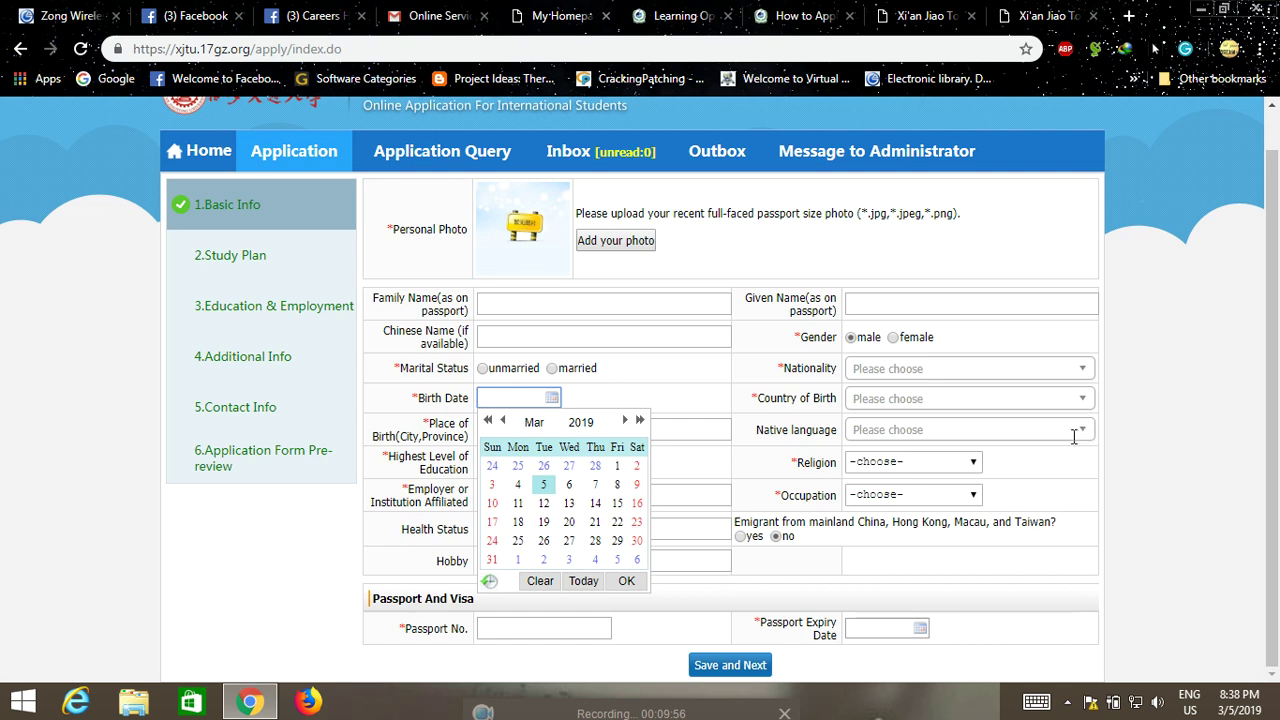
click(1164, 453)
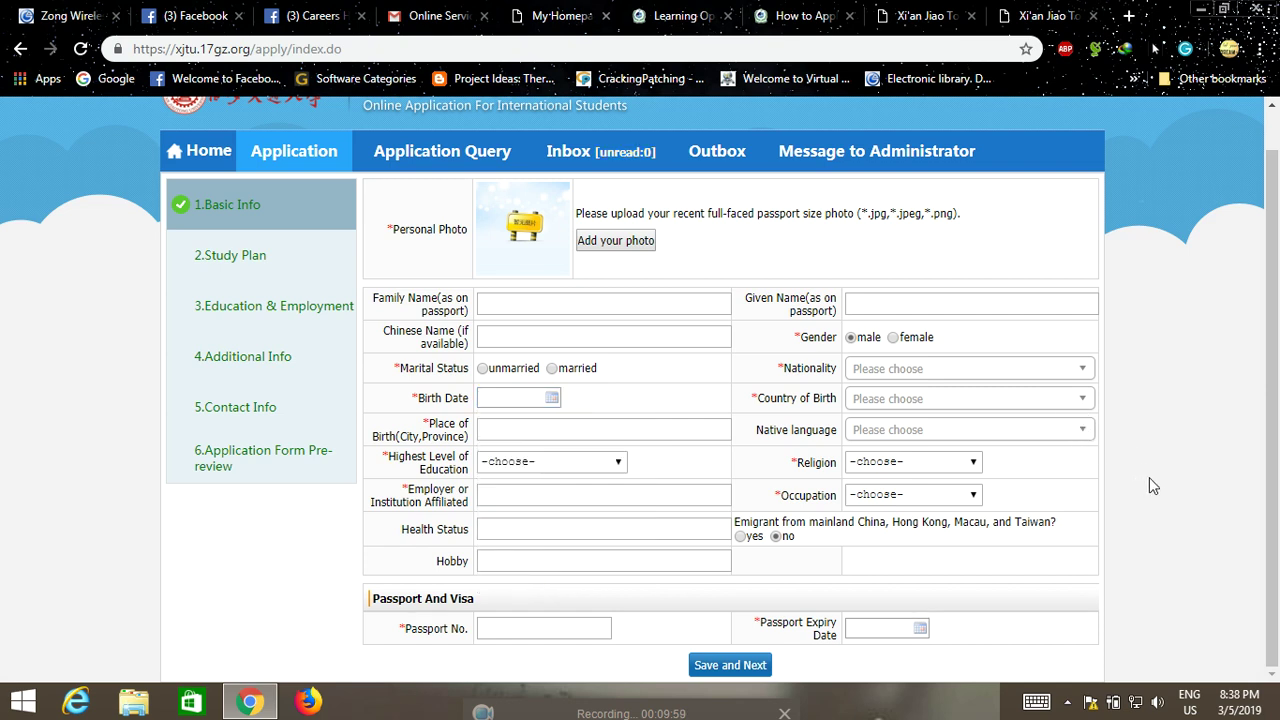
click(614, 464)
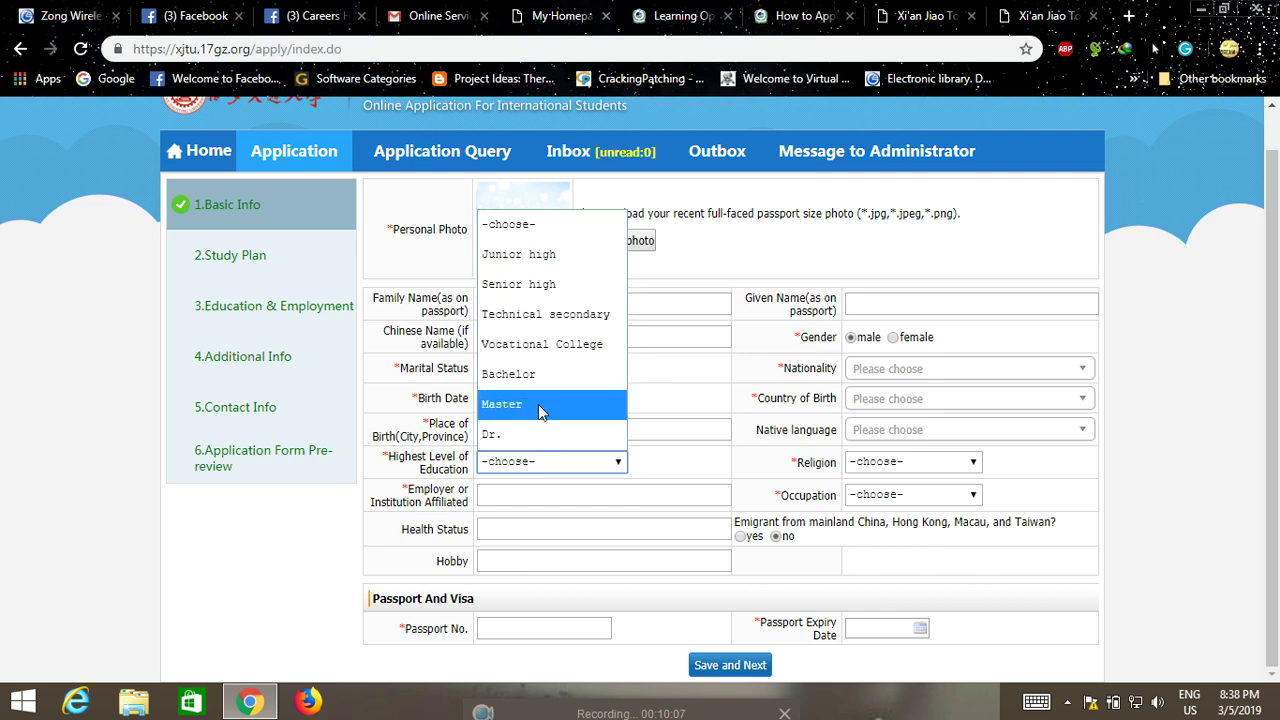
click(1102, 543)
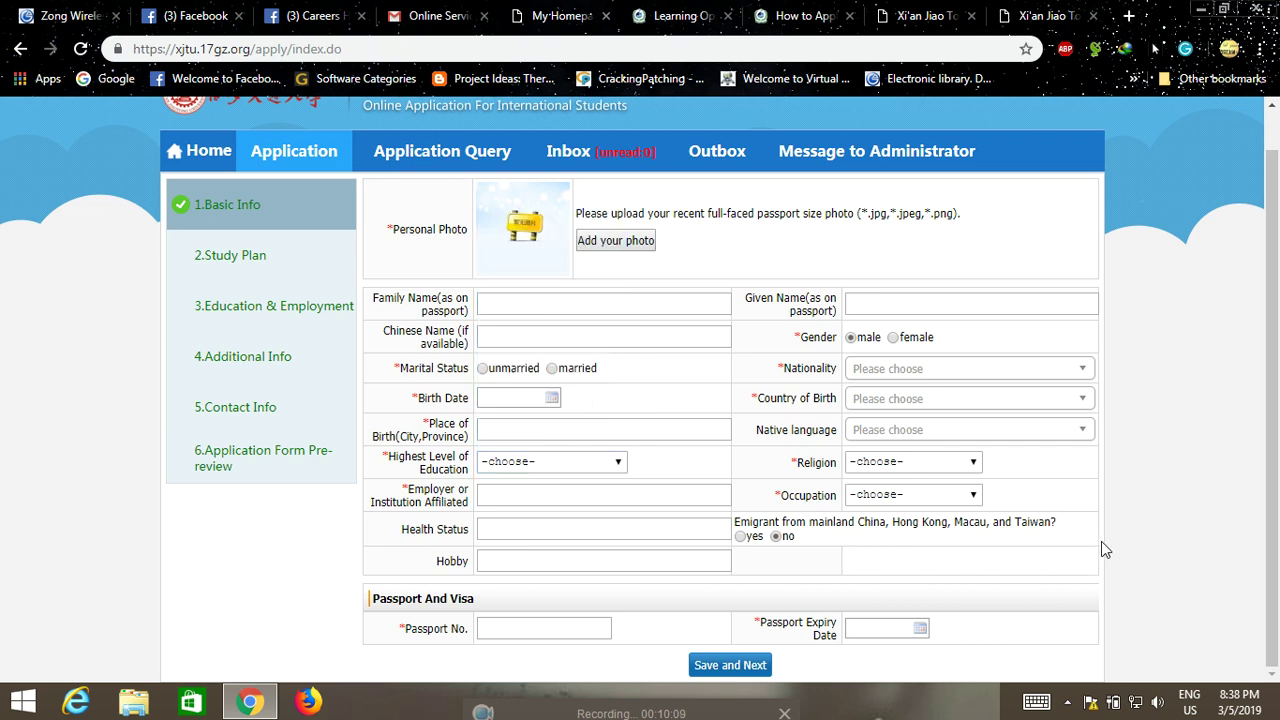
click(944, 469)
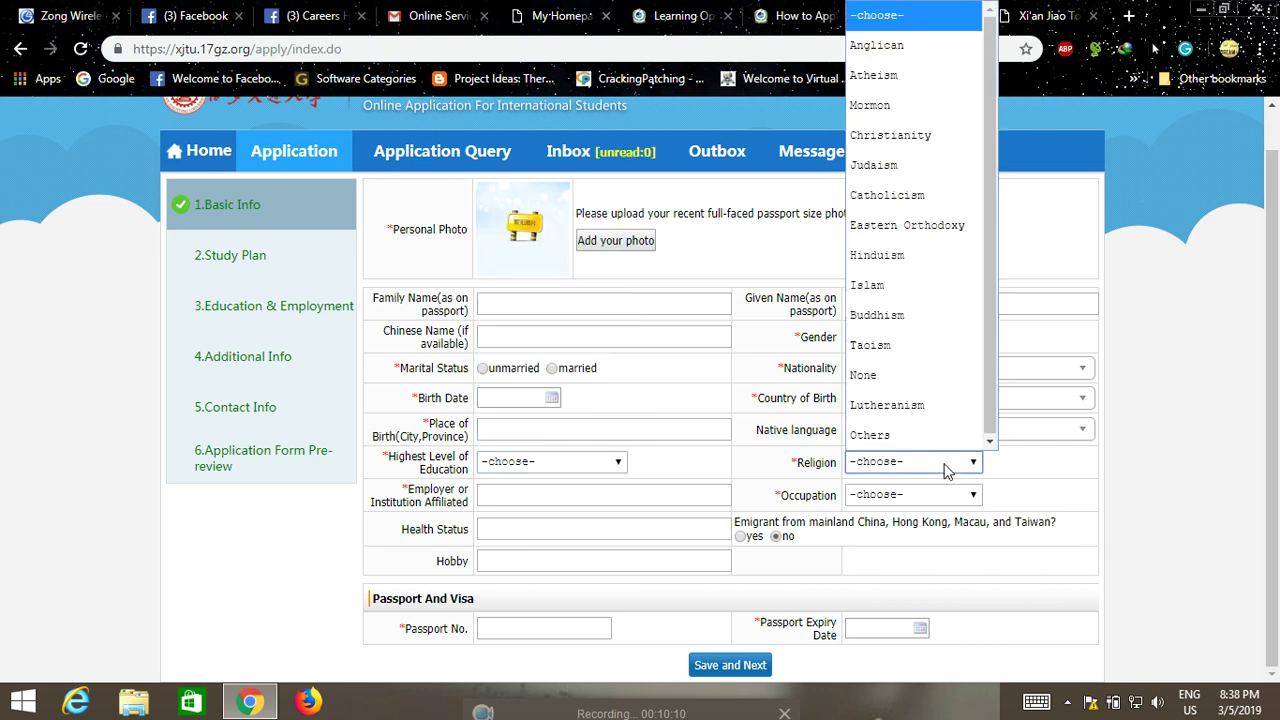
click(947, 470)
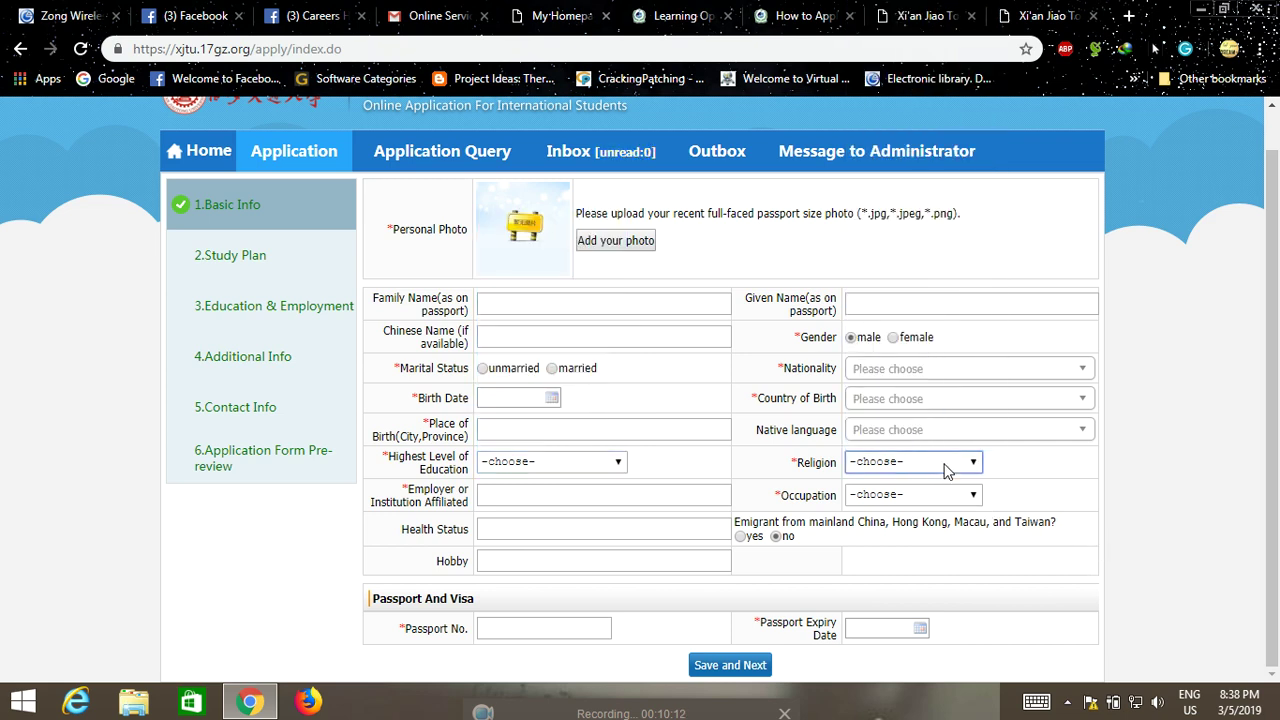
click(948, 495)
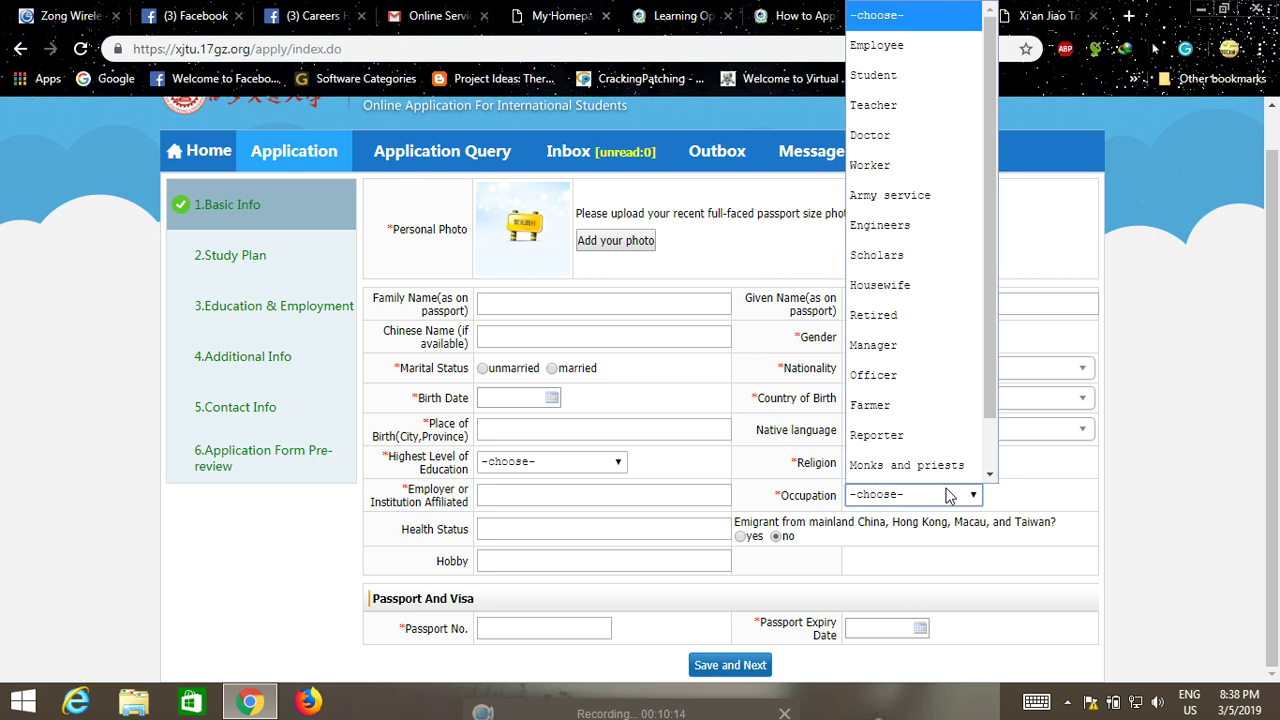
click(947, 495)
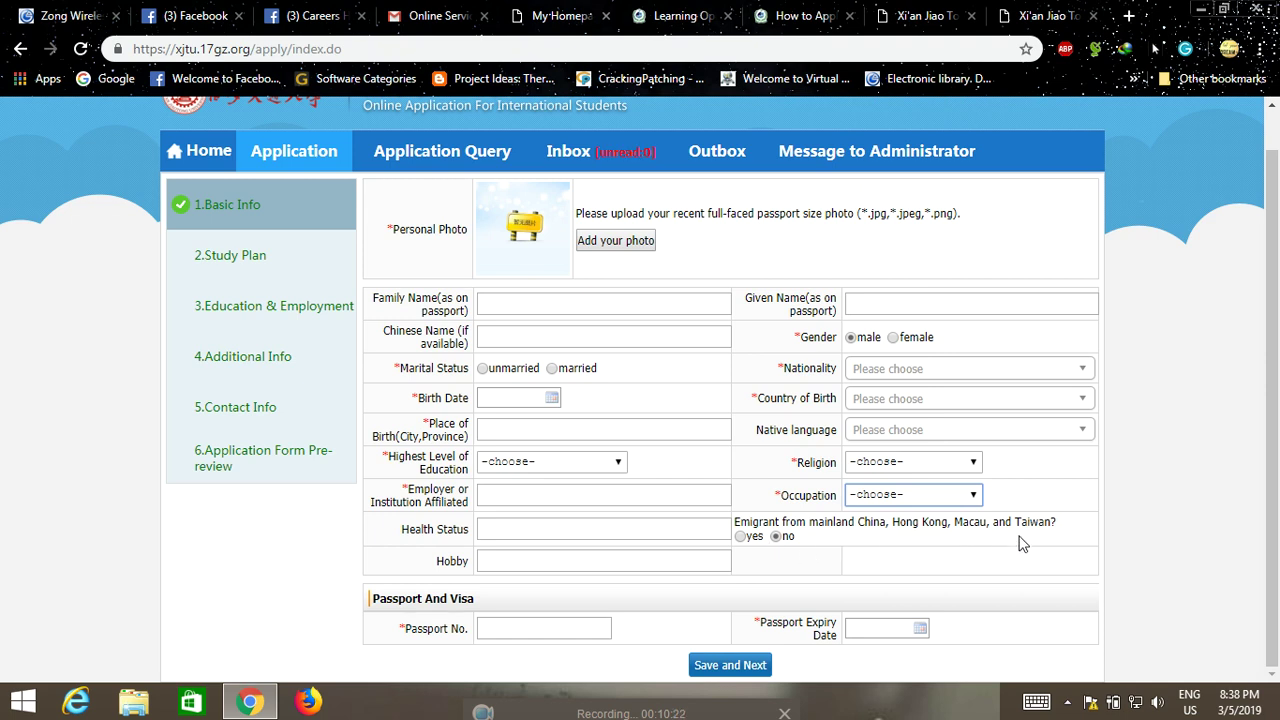
click(558, 561)
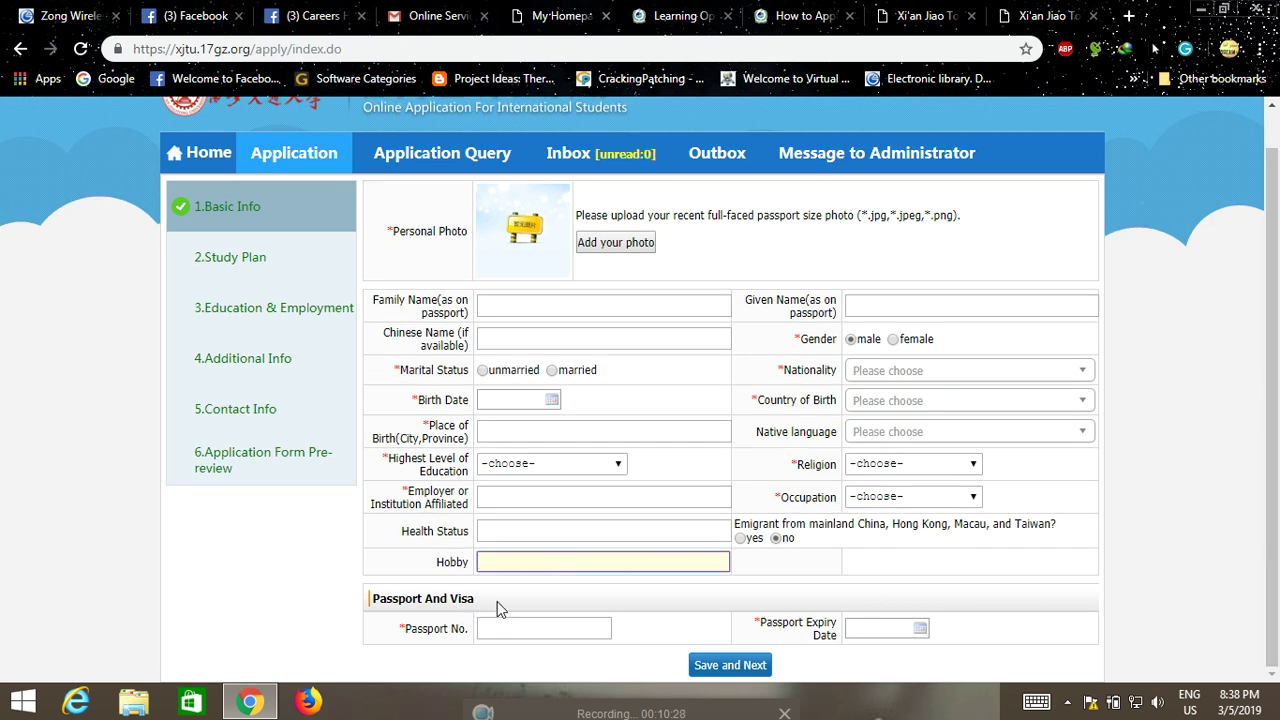
click(549, 630)
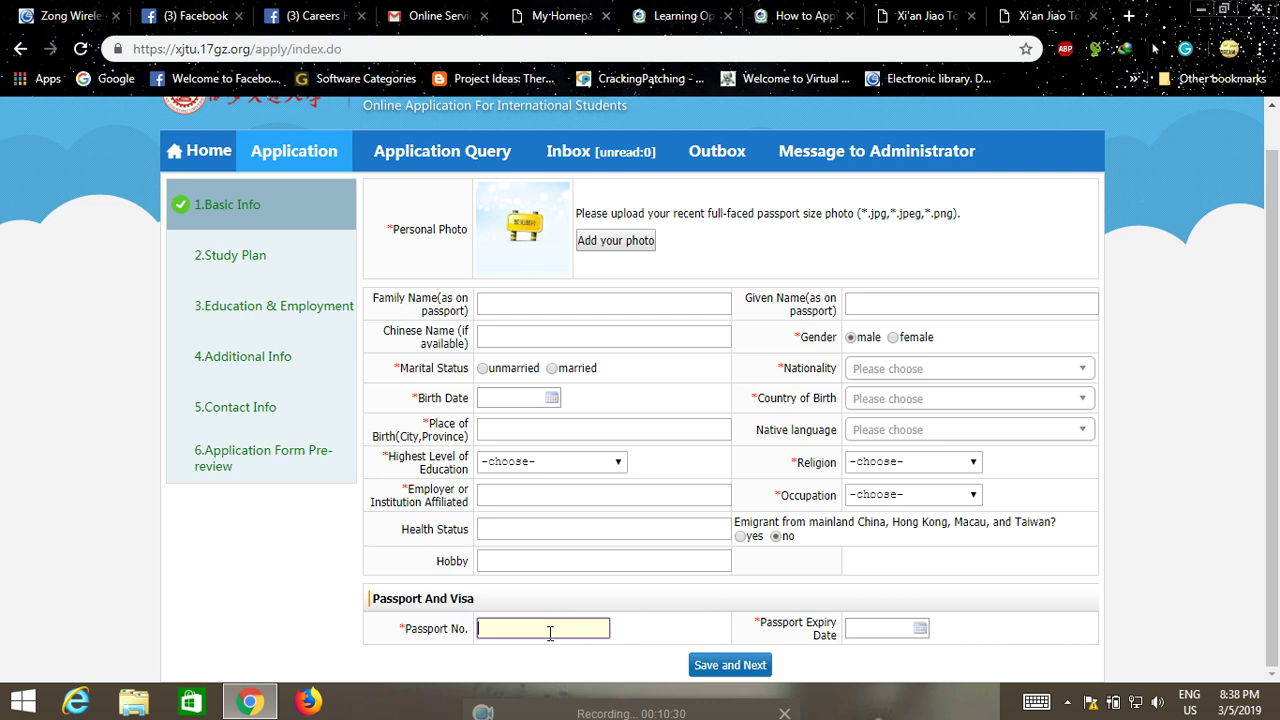
click(912, 628)
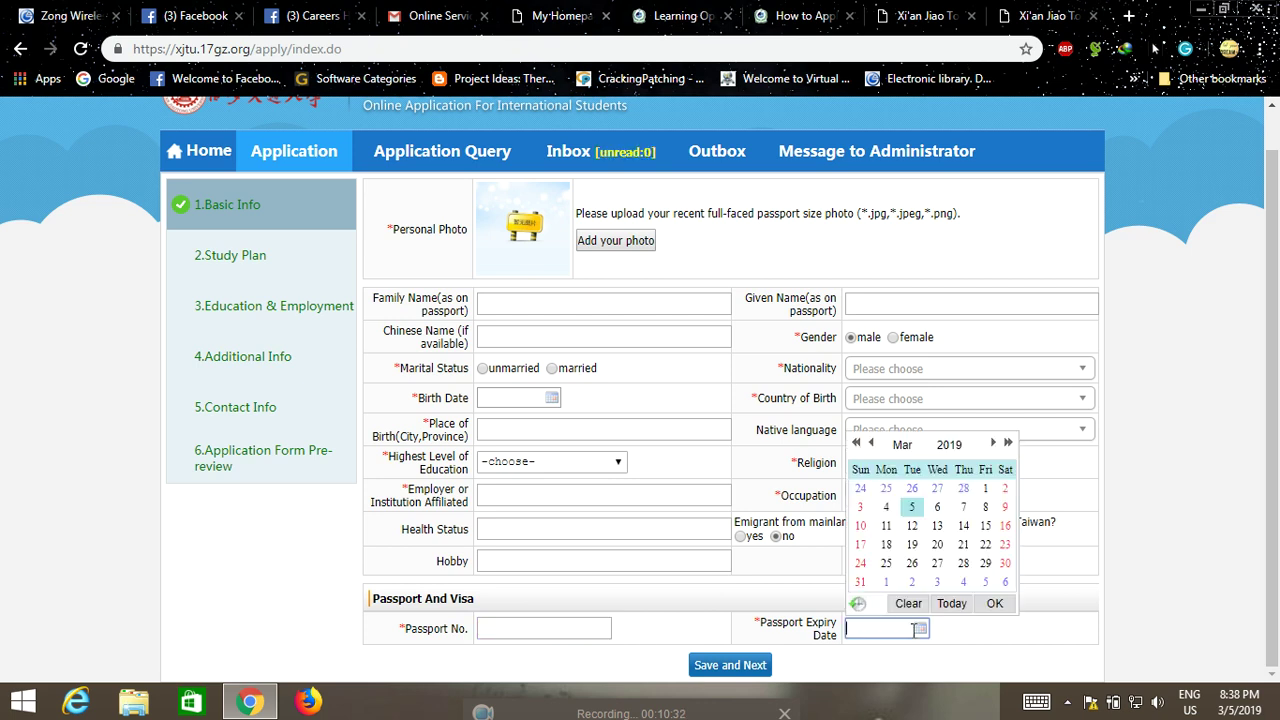
click(1210, 616)
Try to open the Study Plan section and to save the Basic Info page and continue
click(239, 258)
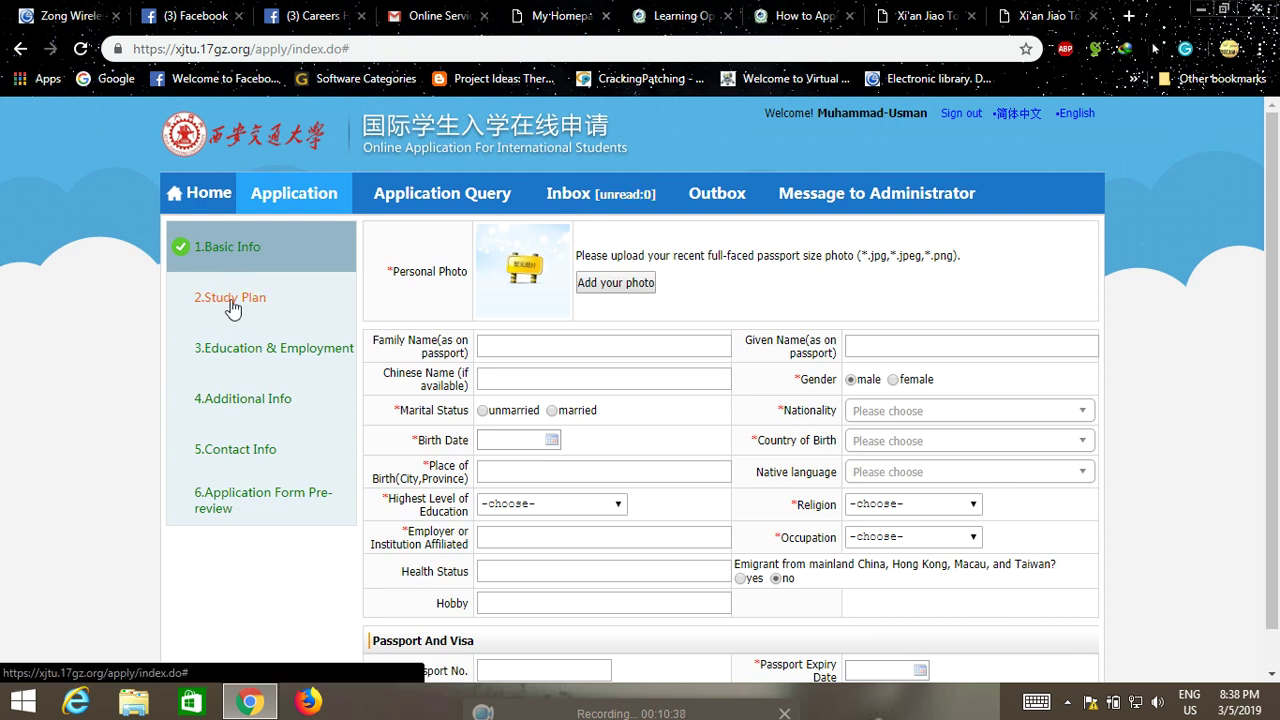
click(230, 305)
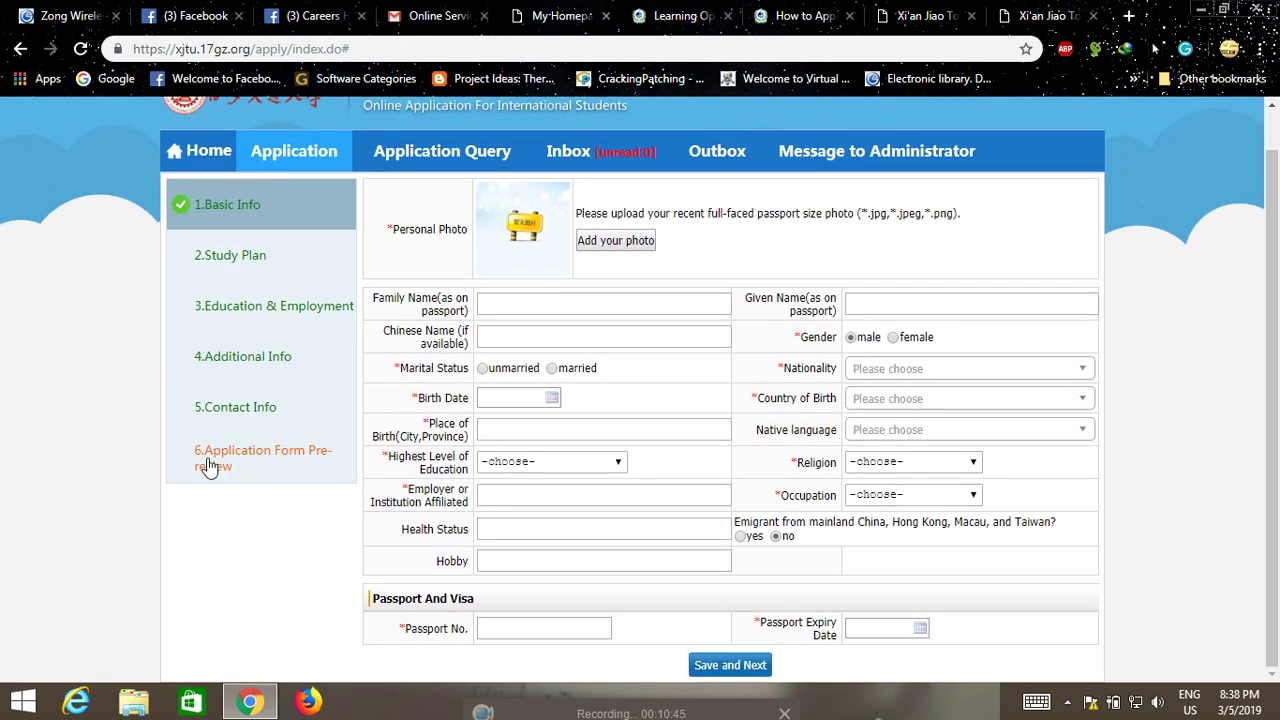
click(731, 666)
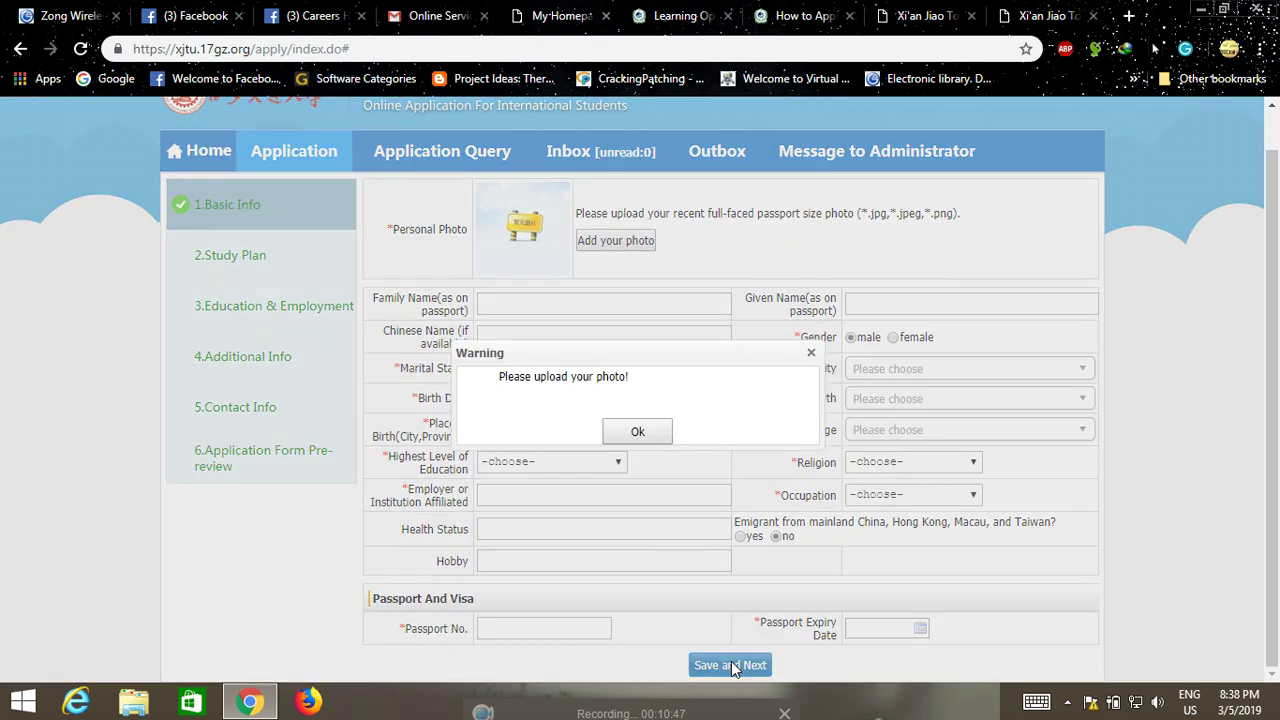
click(630, 434)
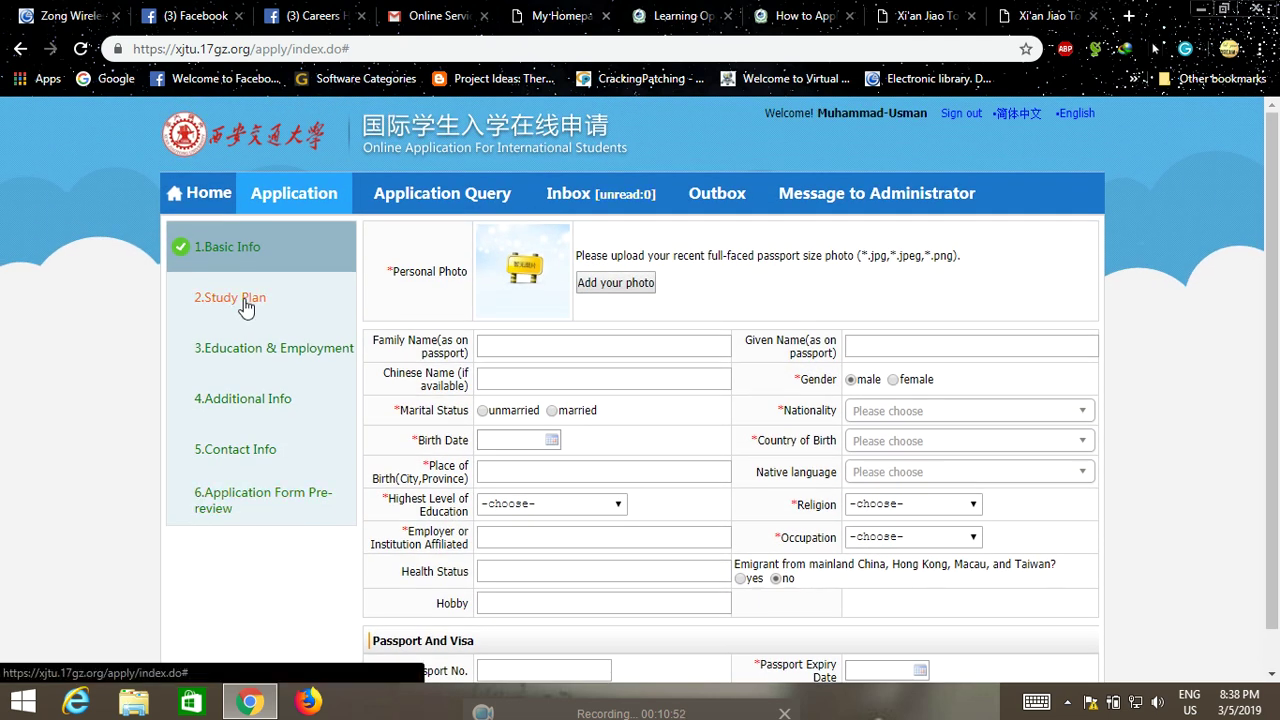
Try to upload the photo _DSC2098 copy from the Pictures\degree folder on drive F: as the personal photo
click(615, 284)
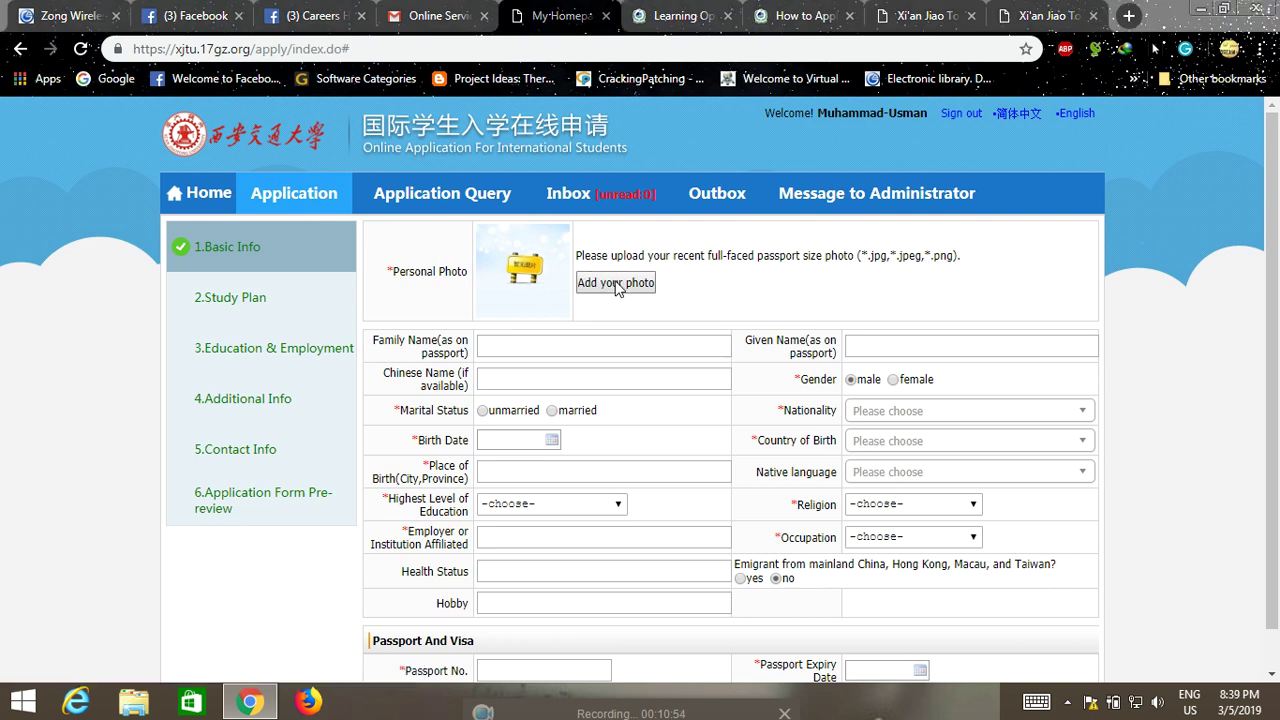
scroll(125, 285, down, 2)
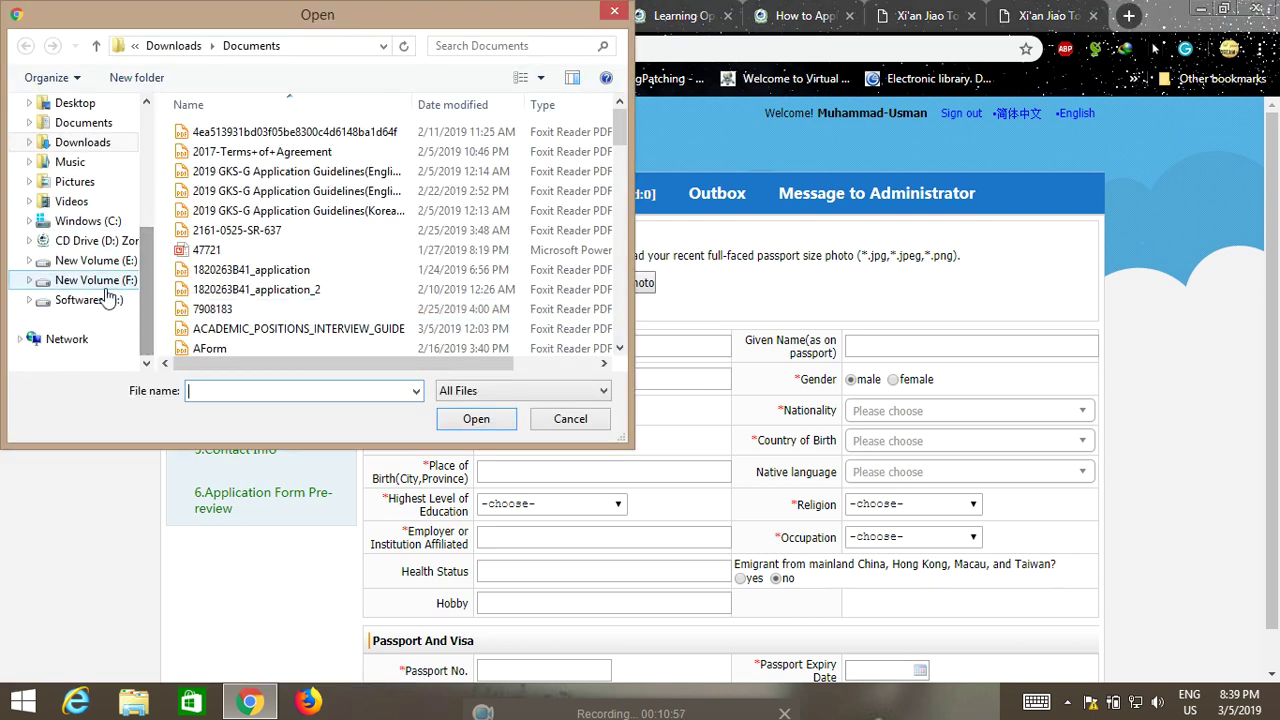
click(104, 284)
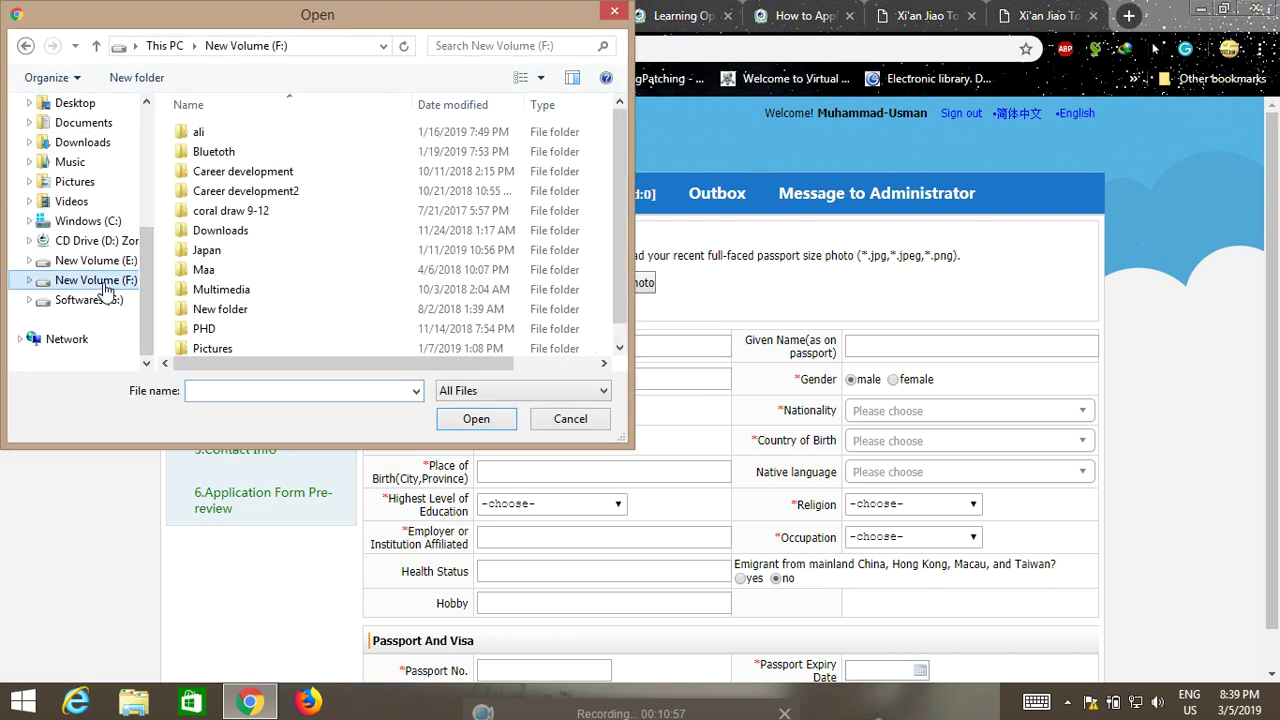
double_click(241, 348)
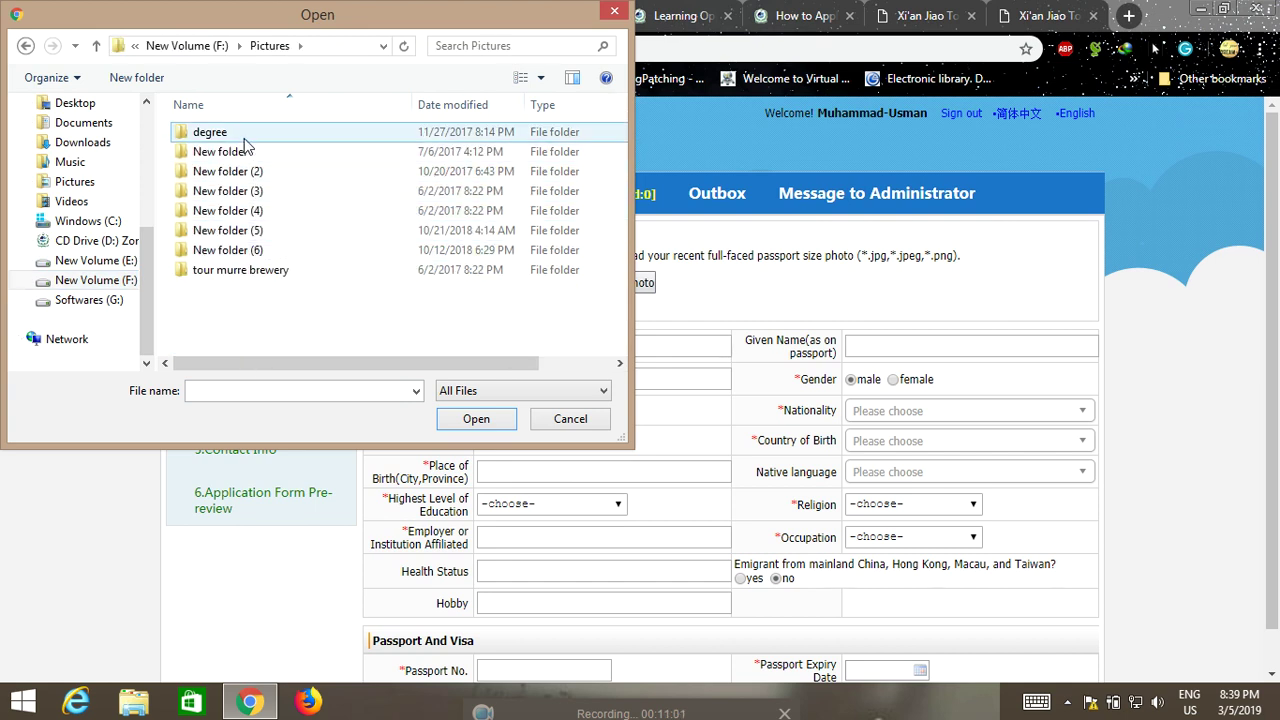
double_click(244, 138)
click(437, 150)
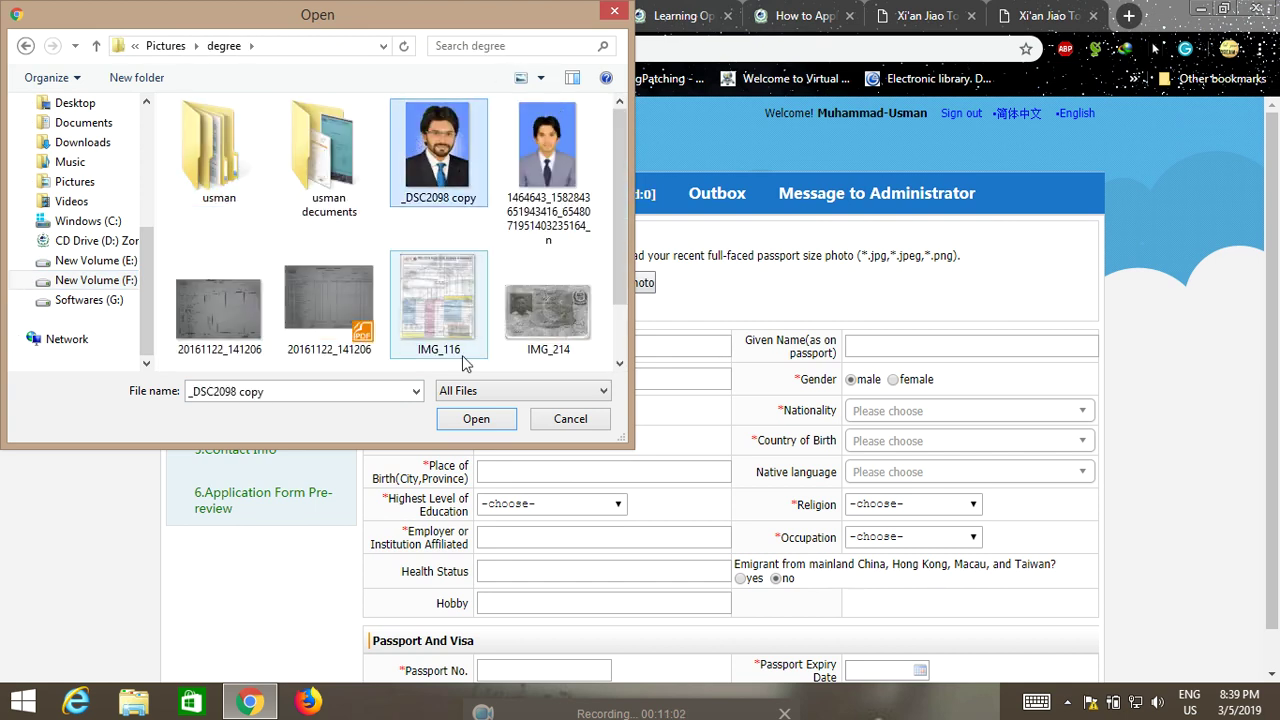
click(470, 421)
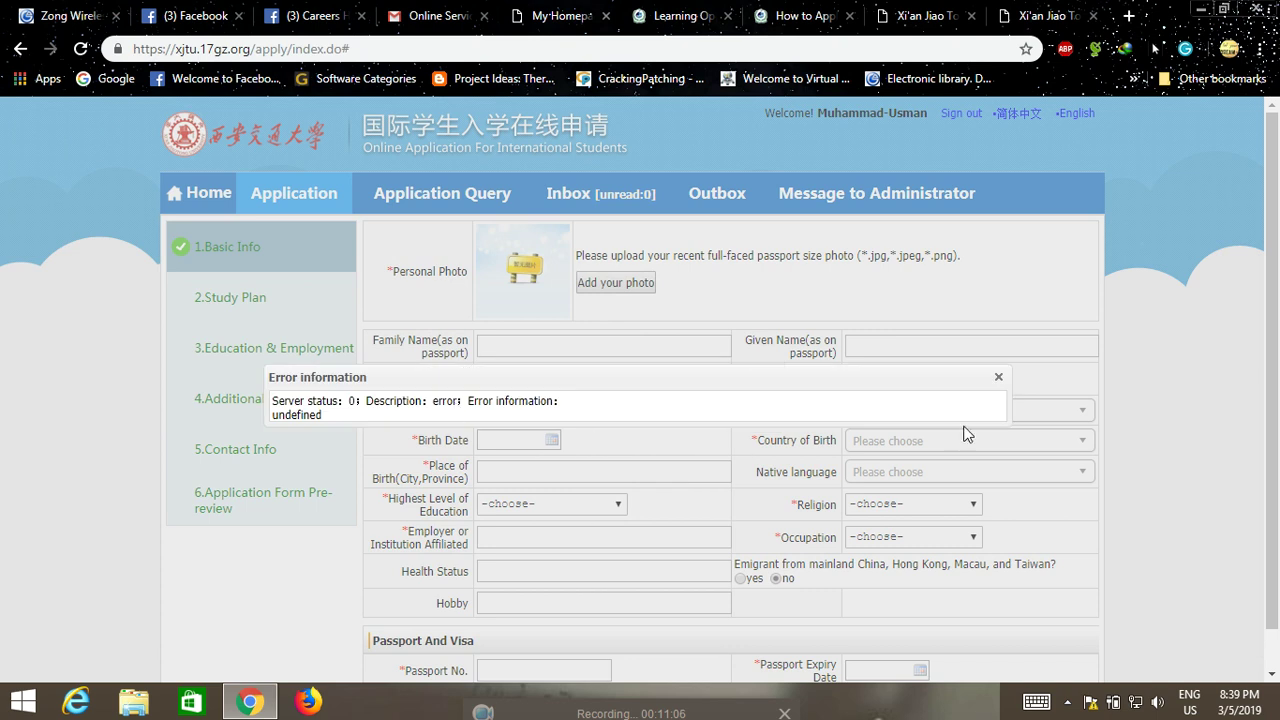
click(998, 378)
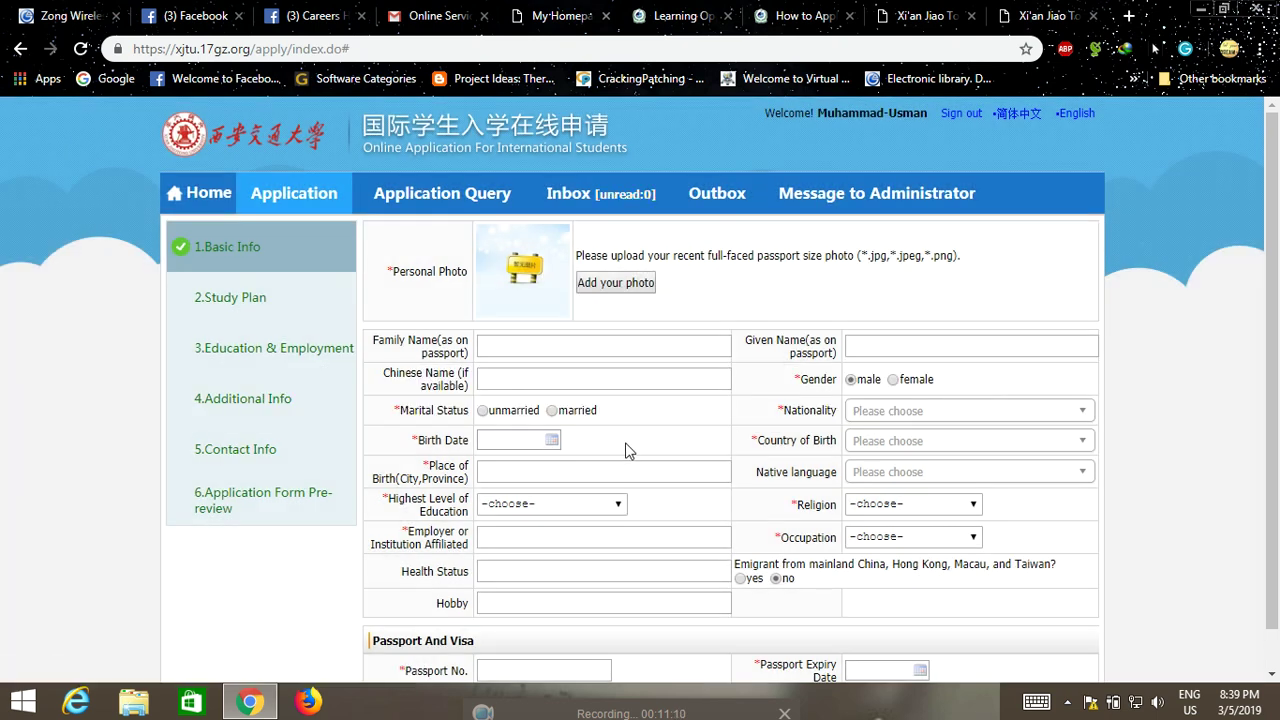
Try again to save the Basic Info page and to add _DSC2098 copy as the personal photo
scroll(626, 452, down, 1)
click(730, 665)
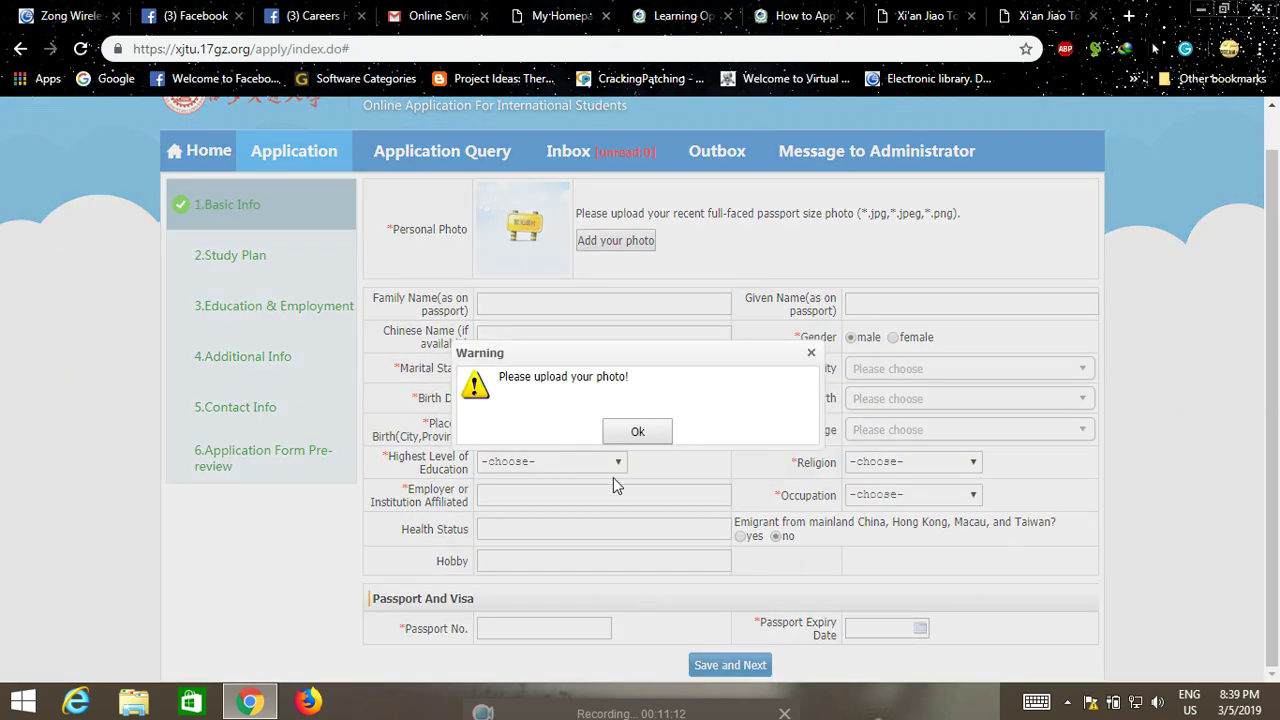
click(636, 432)
click(616, 240)
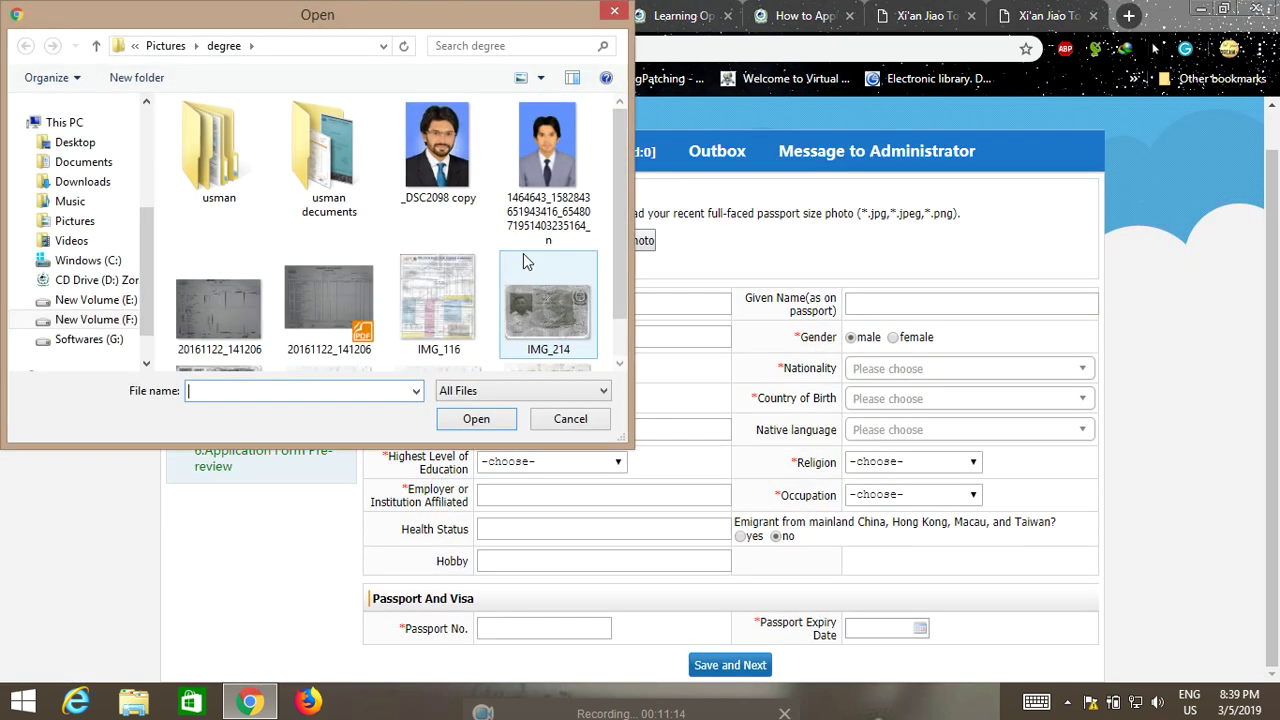
click(438, 150)
click(476, 419)
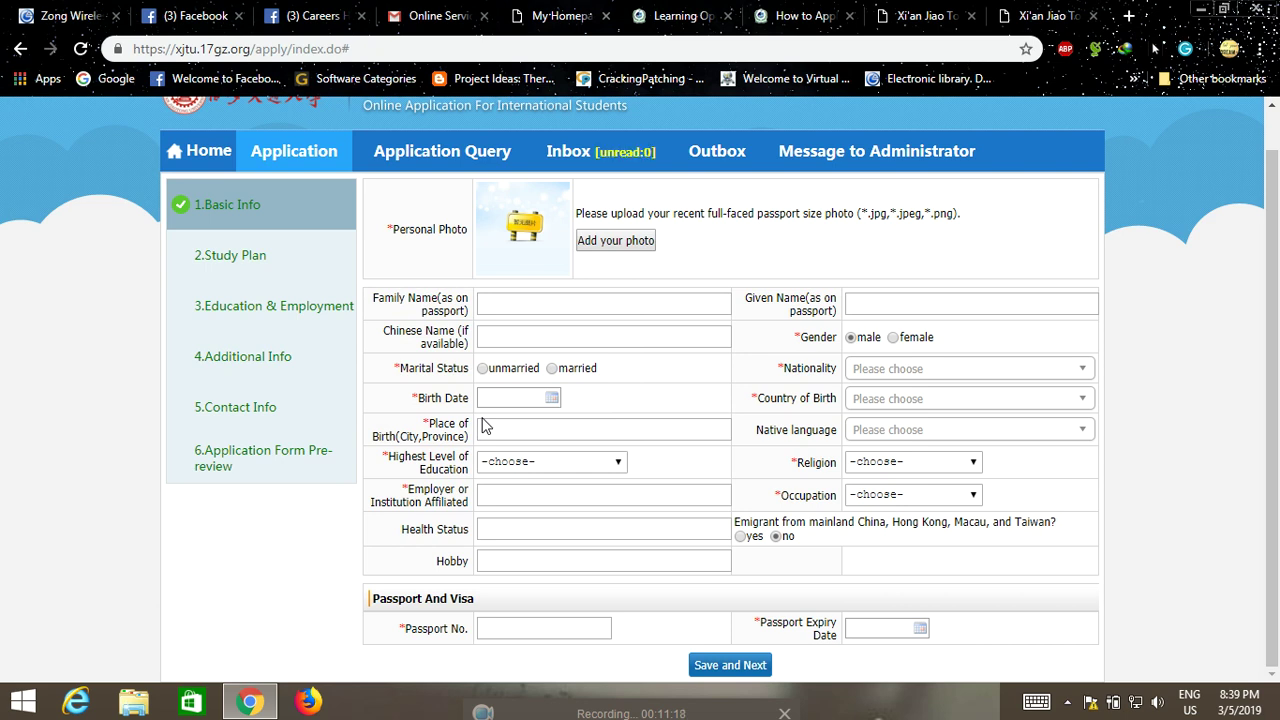
Upload the other portrait in the degree folder, whose file name starts with 1464643, as the personal photo
click(614, 242)
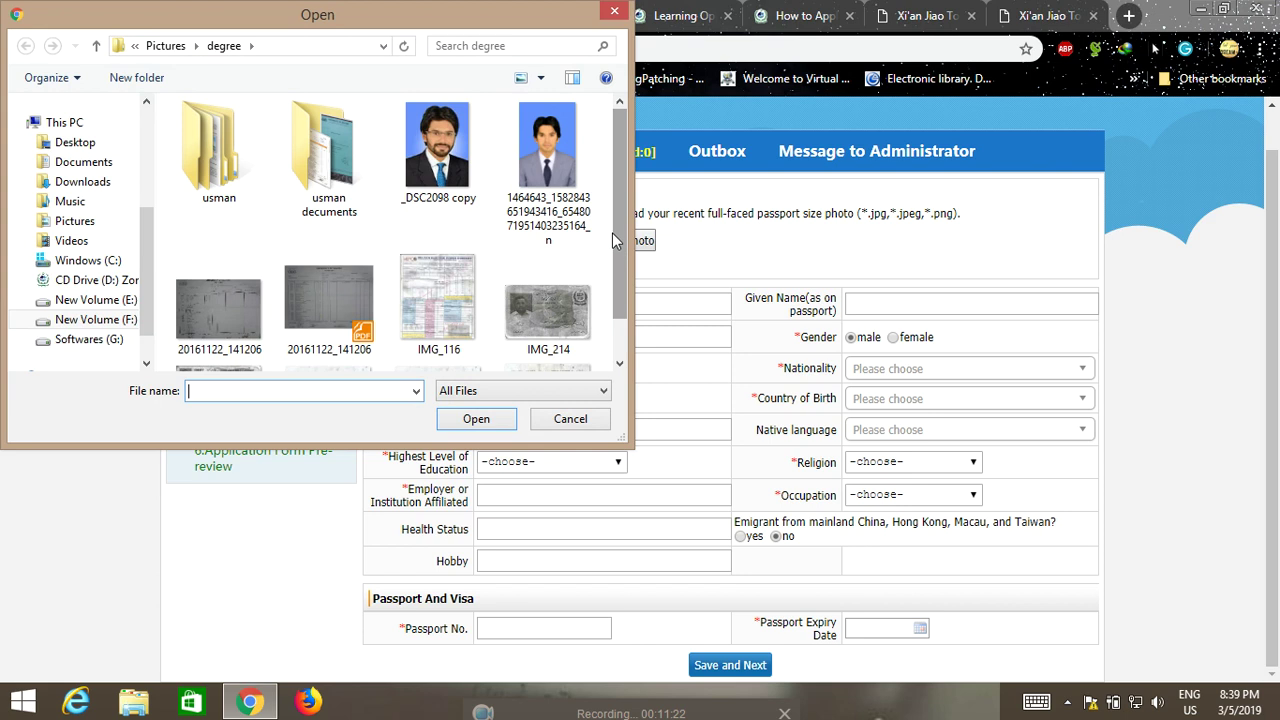
scroll(623, 225, down, 1)
scroll(621, 249, up, 1)
click(565, 174)
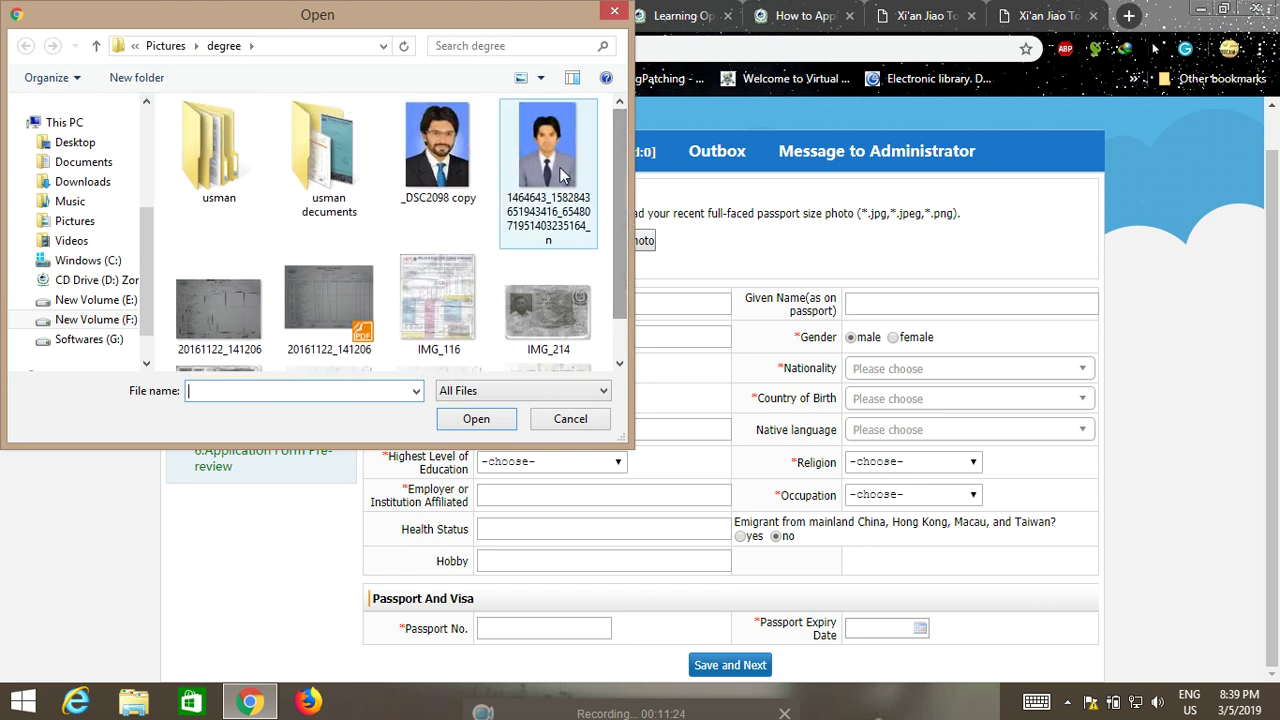
click(474, 422)
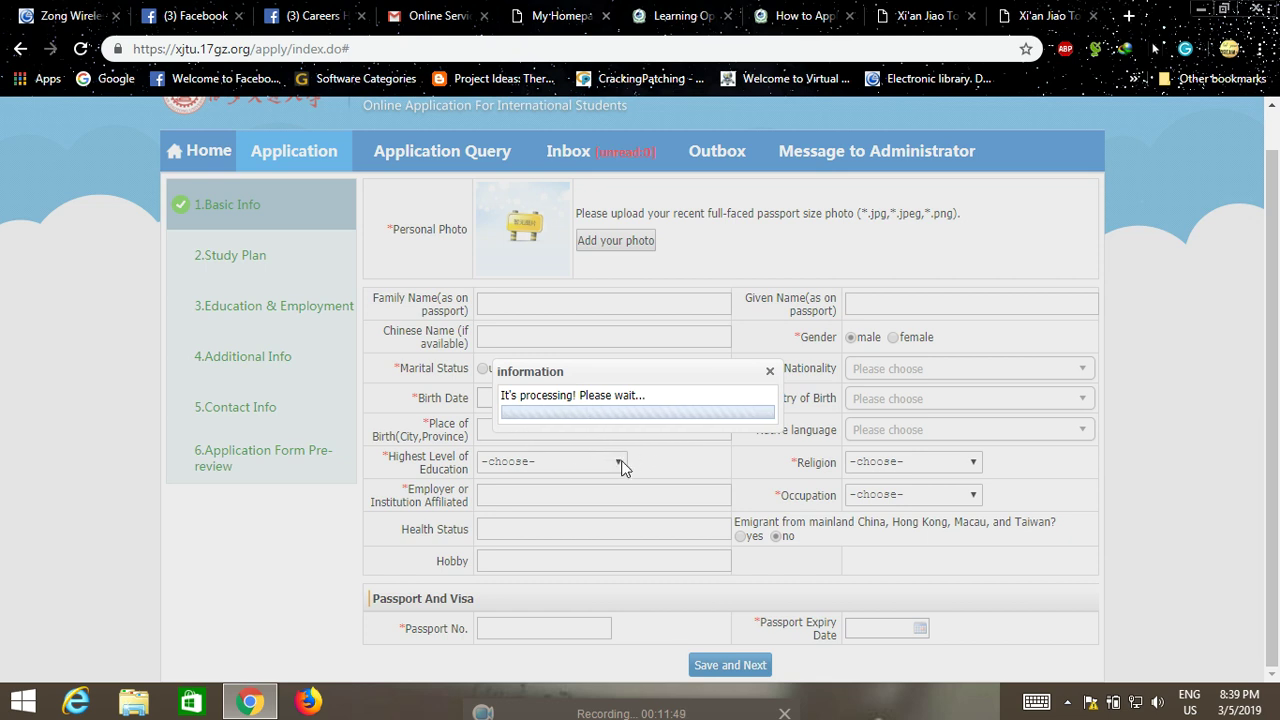
scroll(621, 465, up, 1)
scroll(605, 475, down, 1)
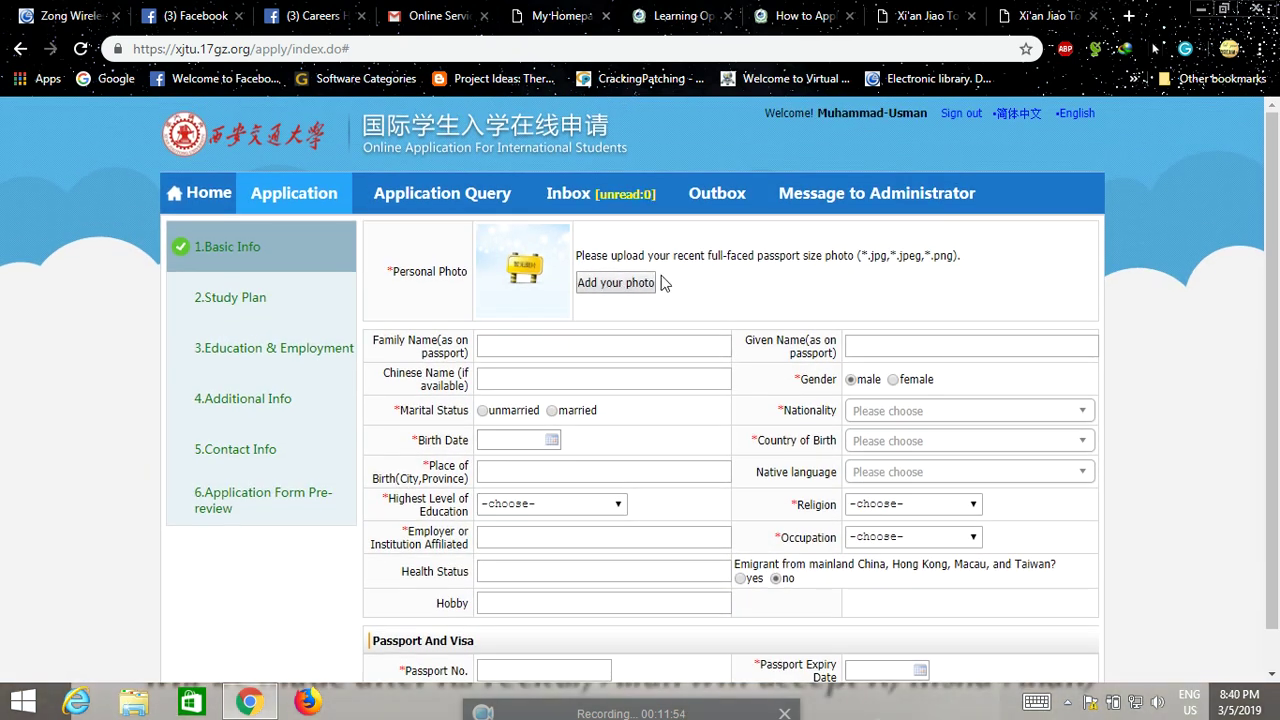
scroll(697, 290, down, 1)
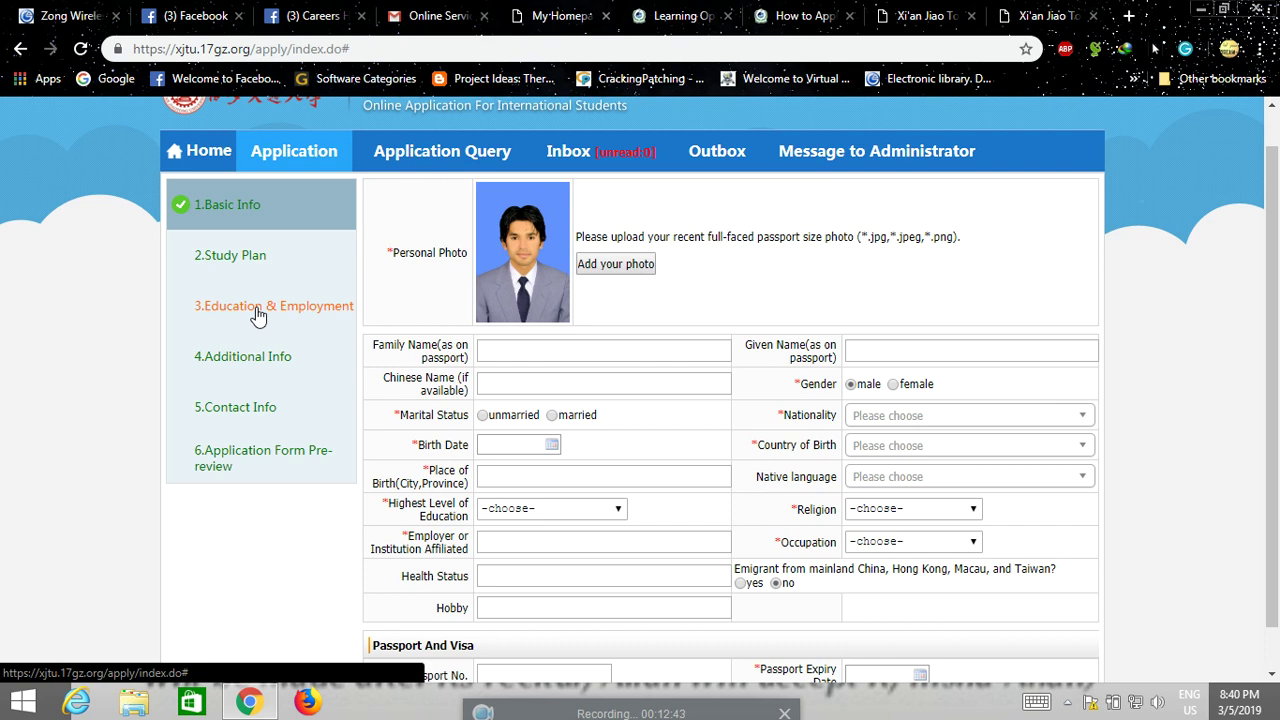
Review the Basic Info page's personal, passport and visa fields and the list of application sections
scroll(628, 290, down, 1)
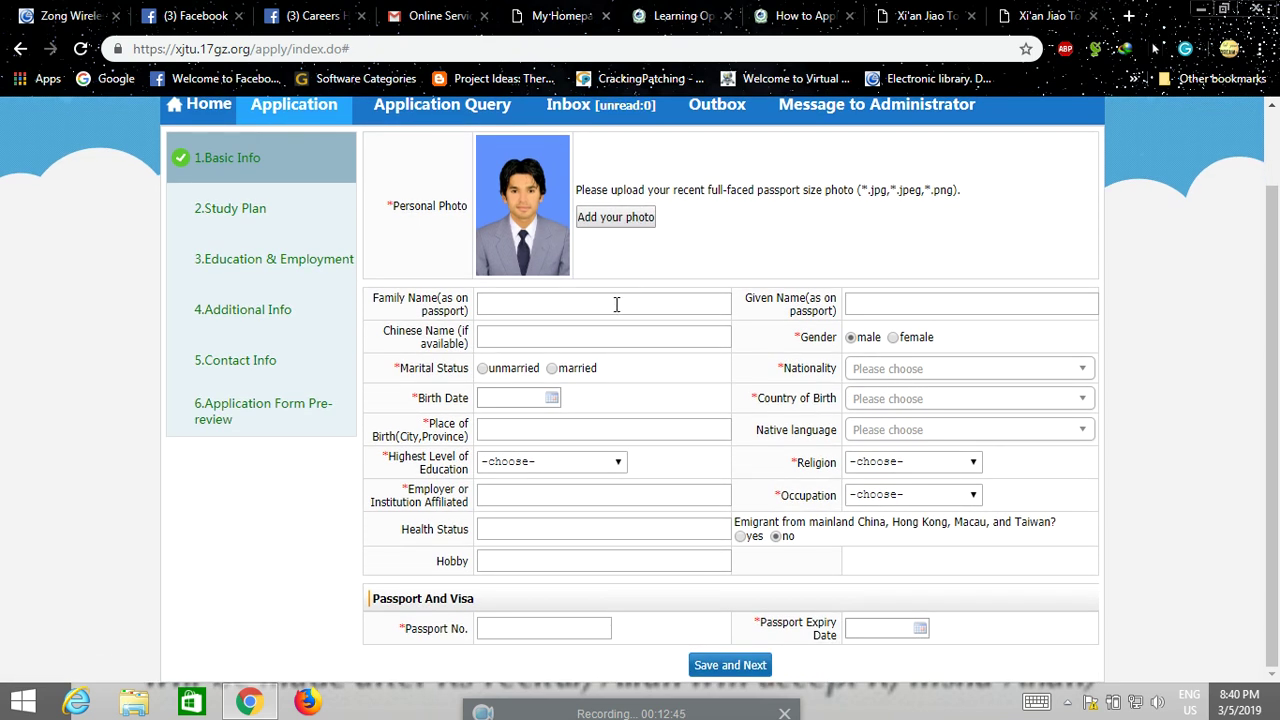
scroll(667, 406, up, 1)
scroll(667, 406, down, 1)
scroll(233, 316, up, 2)
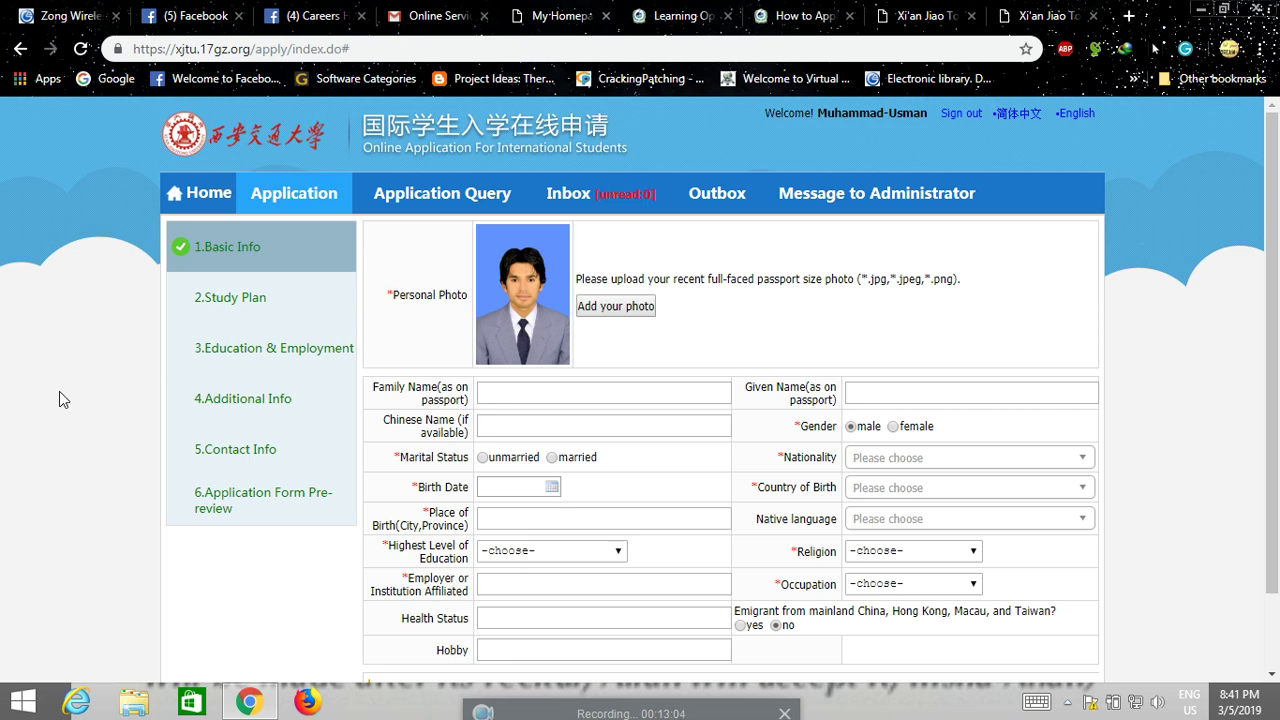
scroll(200, 420, down, 1)
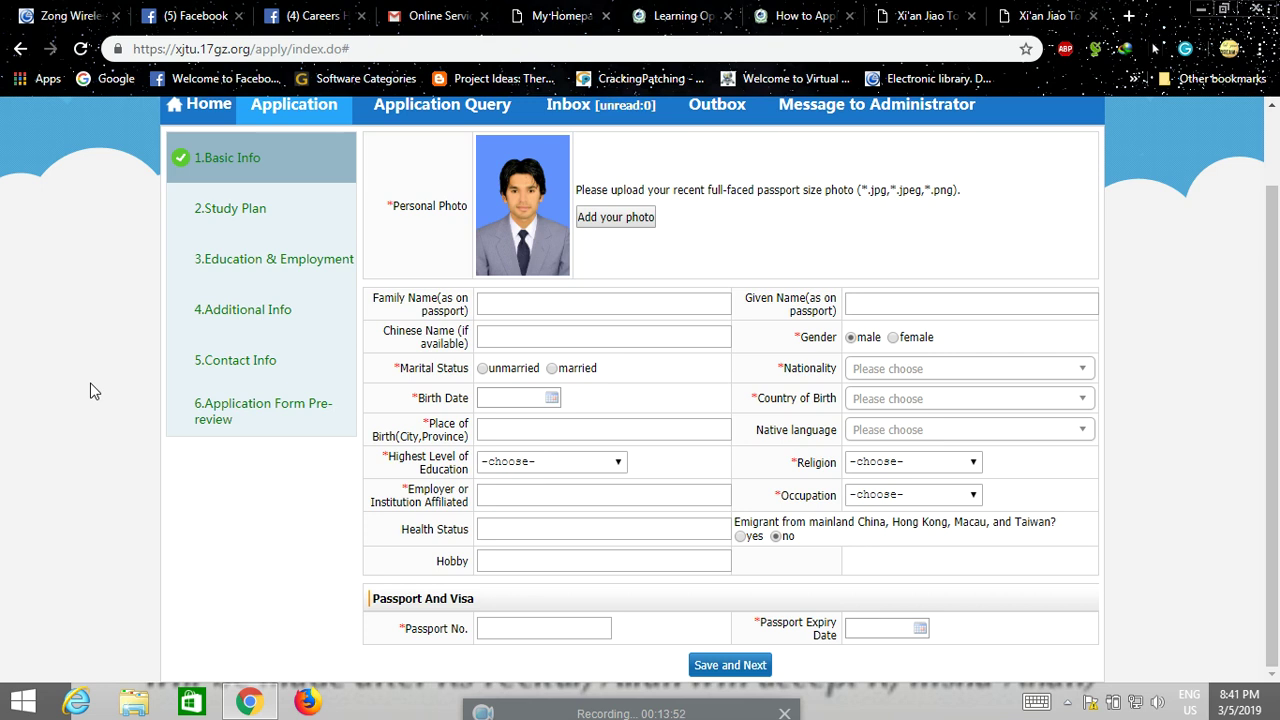
click(239, 415)
scroll(41, 517, up, 2)
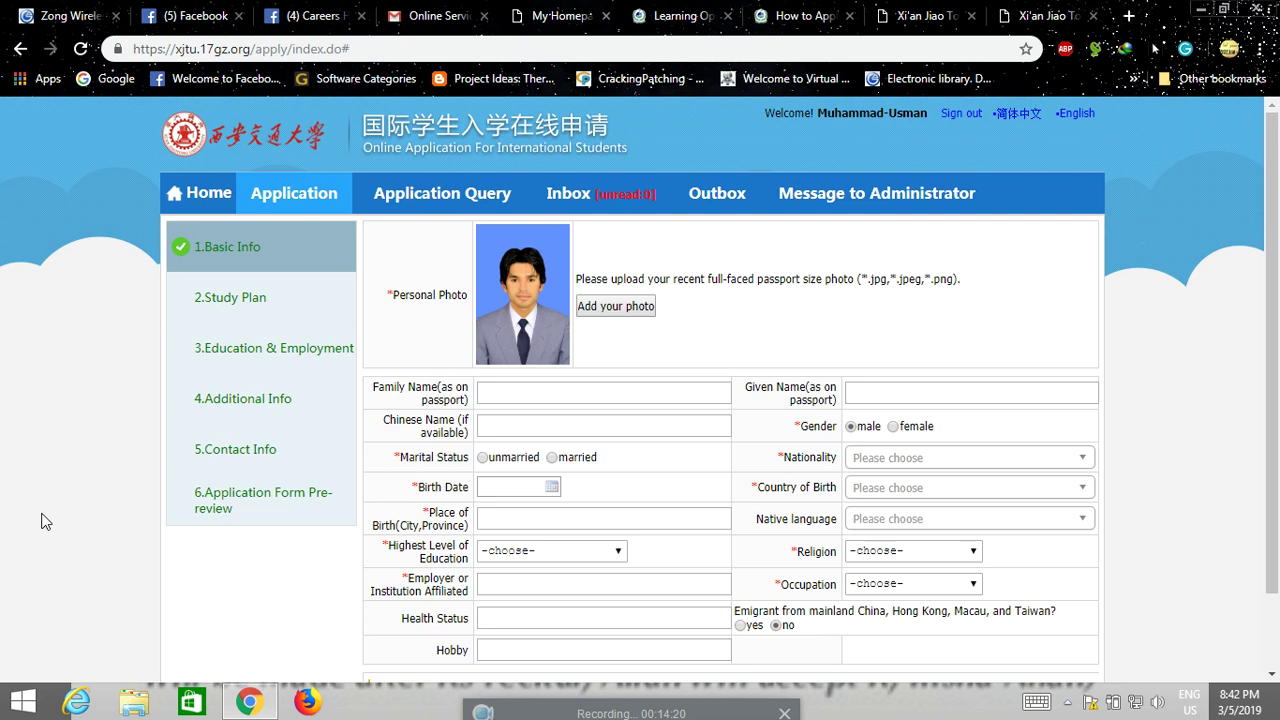
scroll(42, 522, down, 1)
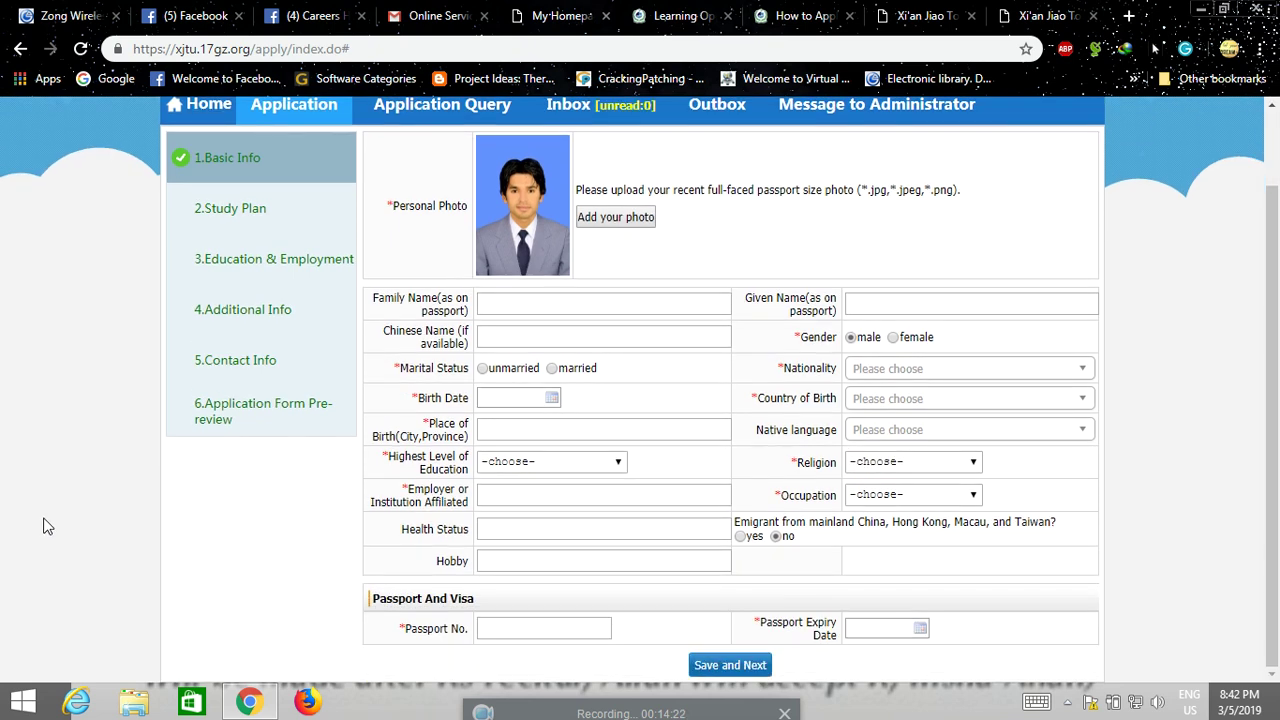
scroll(43, 520, up, 1)
scroll(44, 521, down, 1)
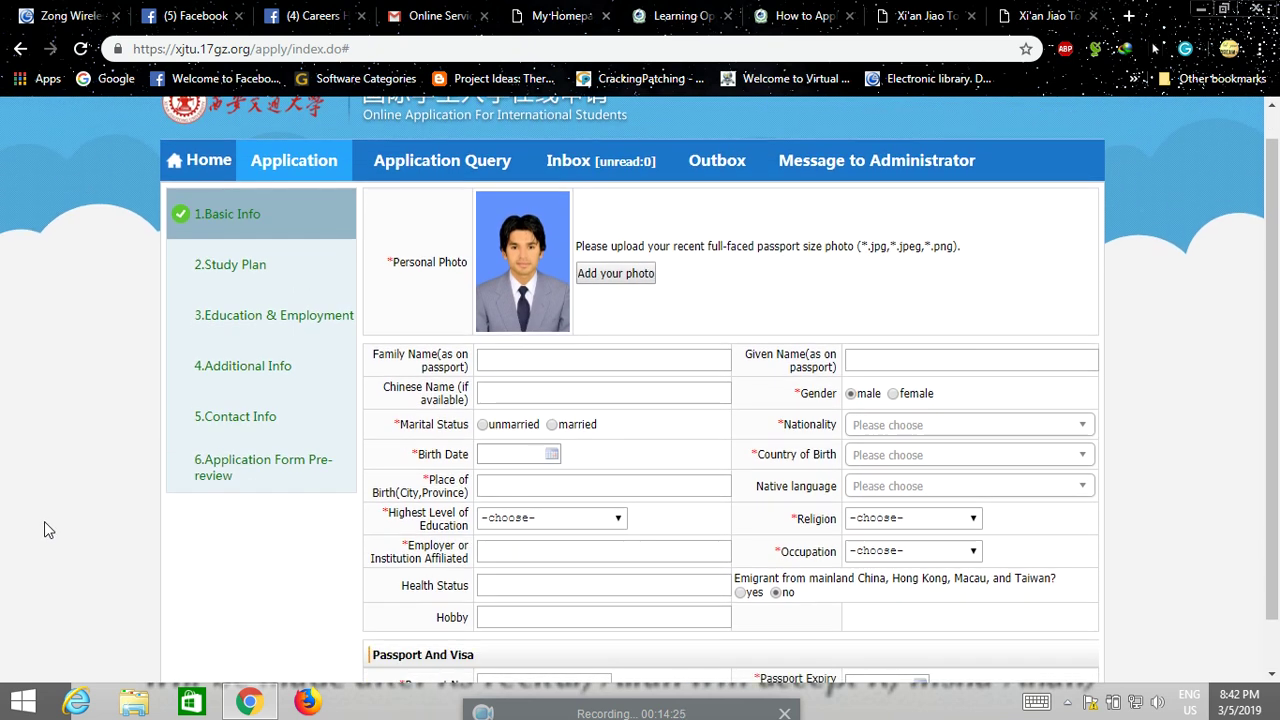
scroll(44, 522, up, 1)
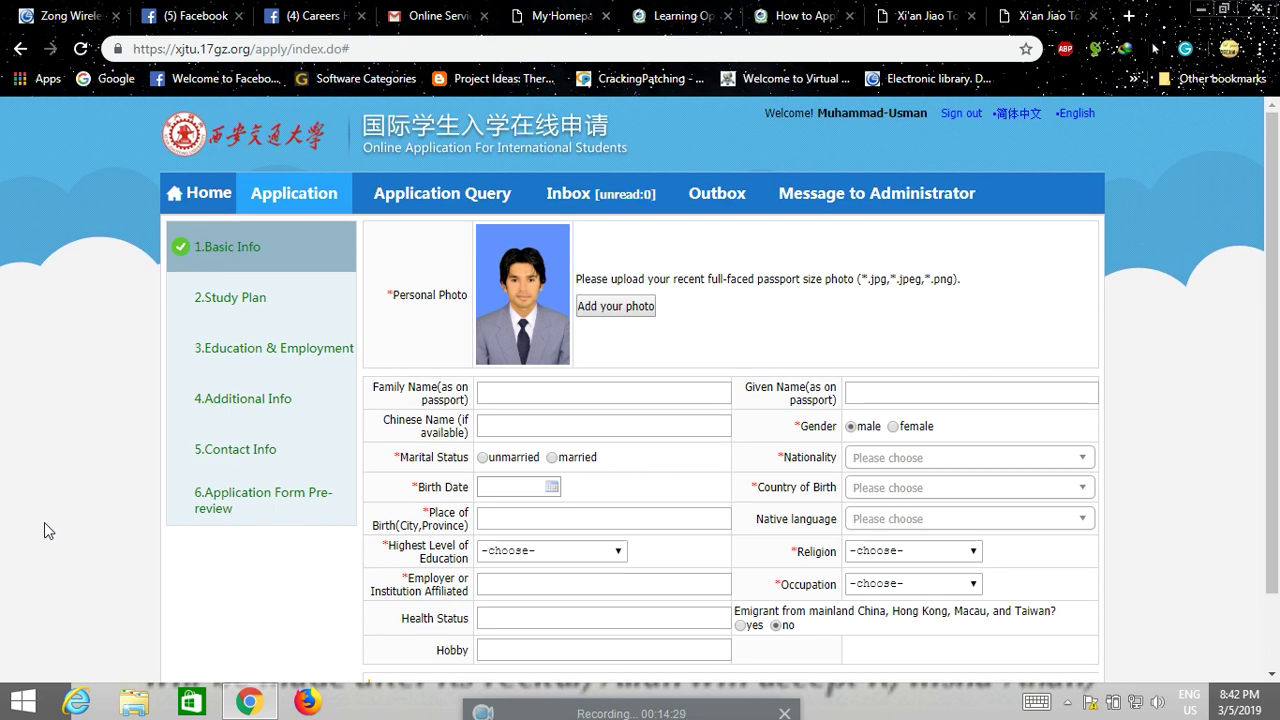
scroll(44, 531, down, 1)
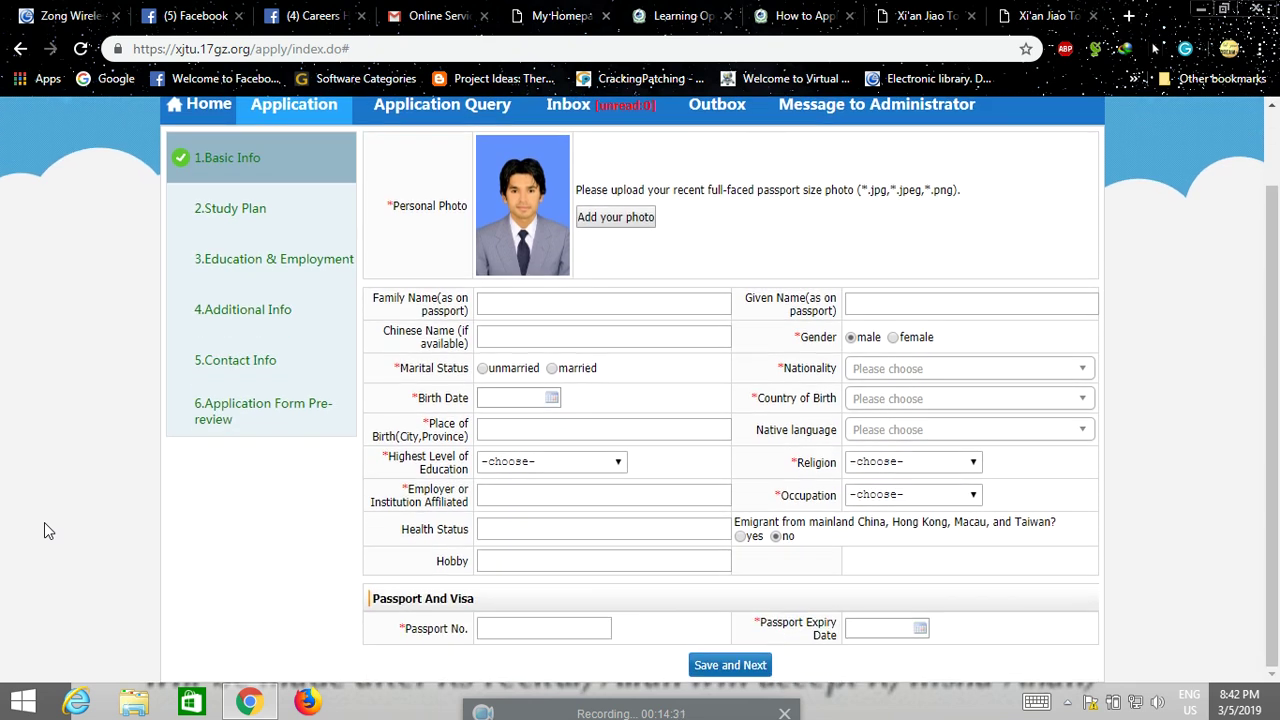
scroll(44, 531, up, 1)
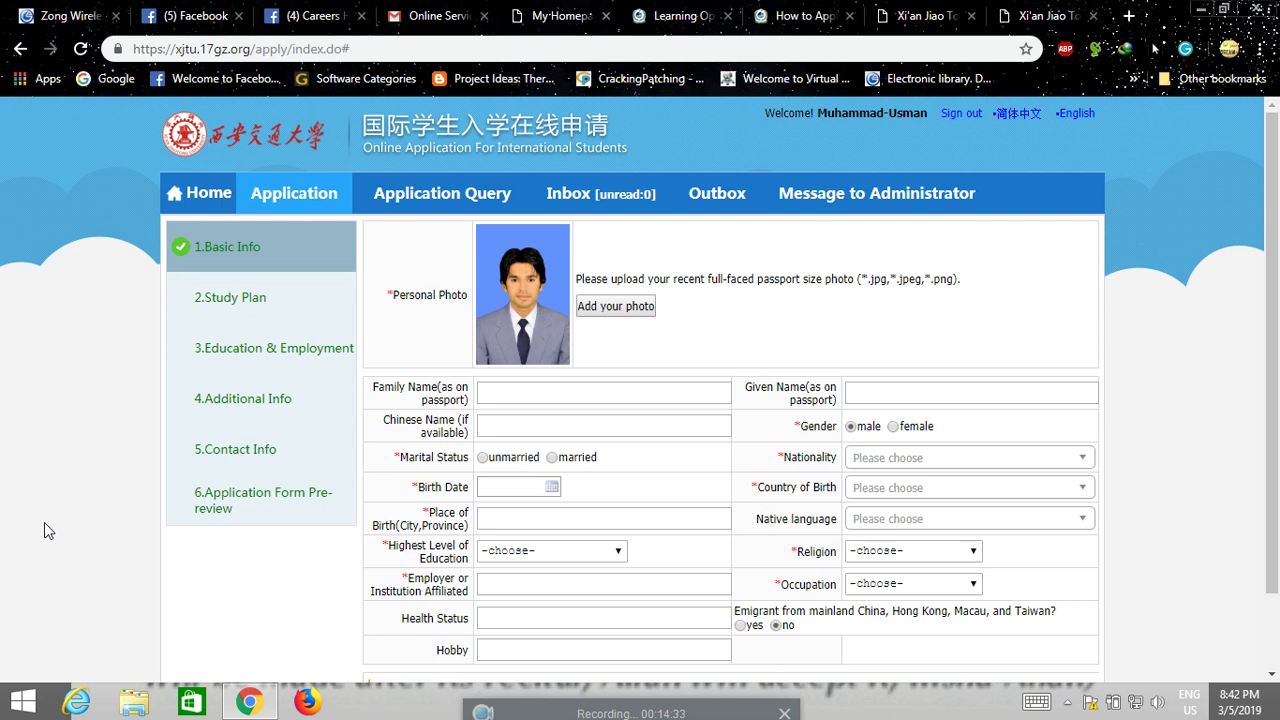
scroll(44, 531, down, 1)
scroll(44, 532, up, 1)
scroll(20, 592, down, 1)
scroll(18, 592, up, 1)
scroll(14, 591, down, 2)
scroll(14, 591, up, 2)
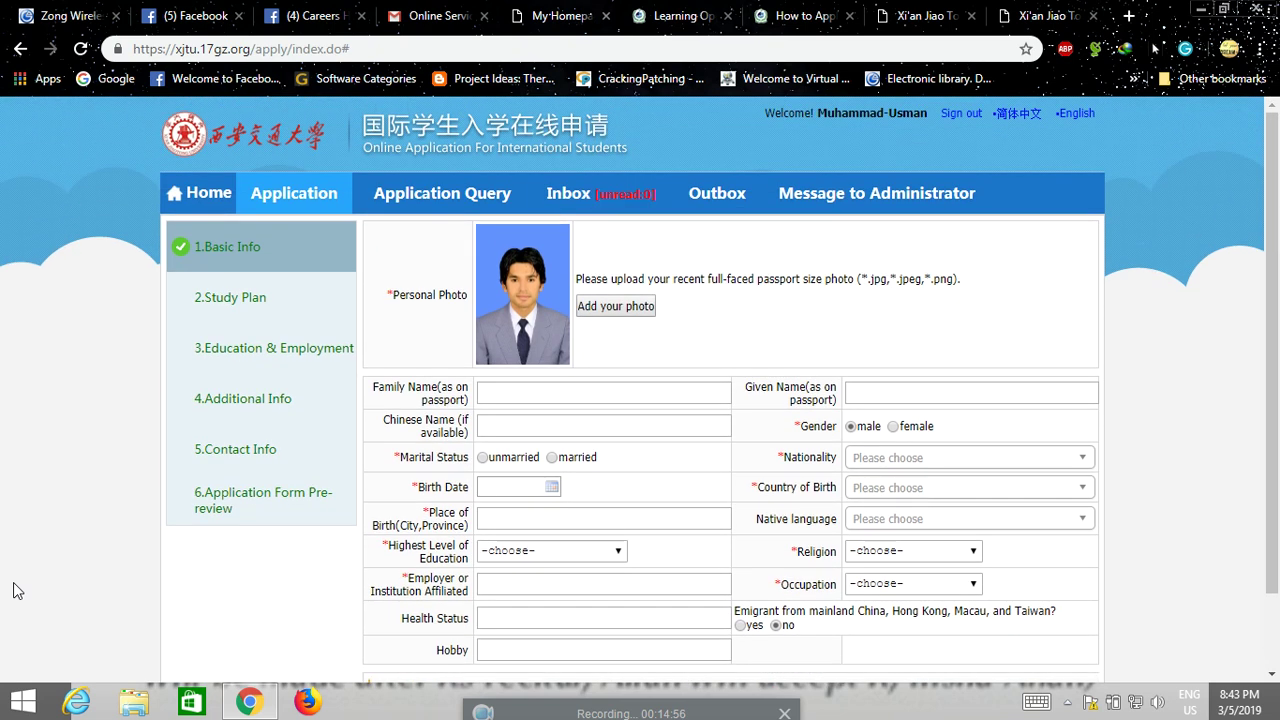
scroll(30, 580, down, 2)
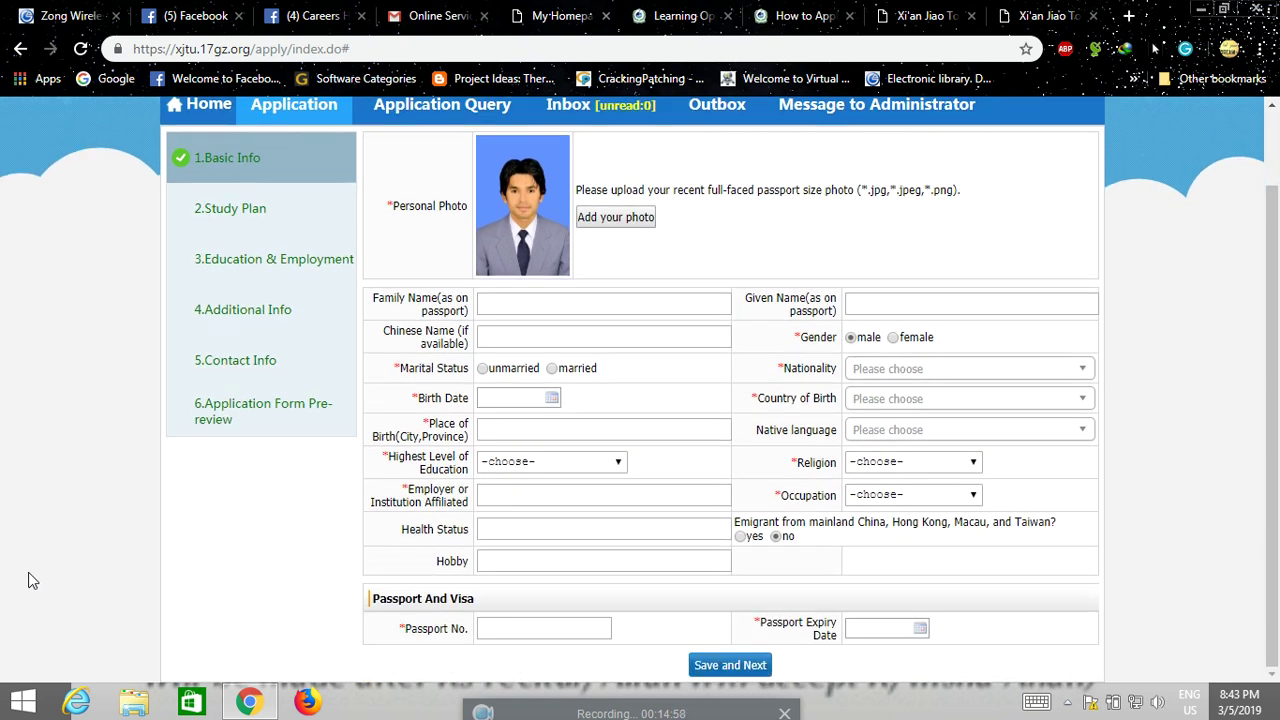
scroll(30, 580, up, 2)
Look over the Careers Help Desk group on Facebook, including its announcement and popular topics
click(312, 15)
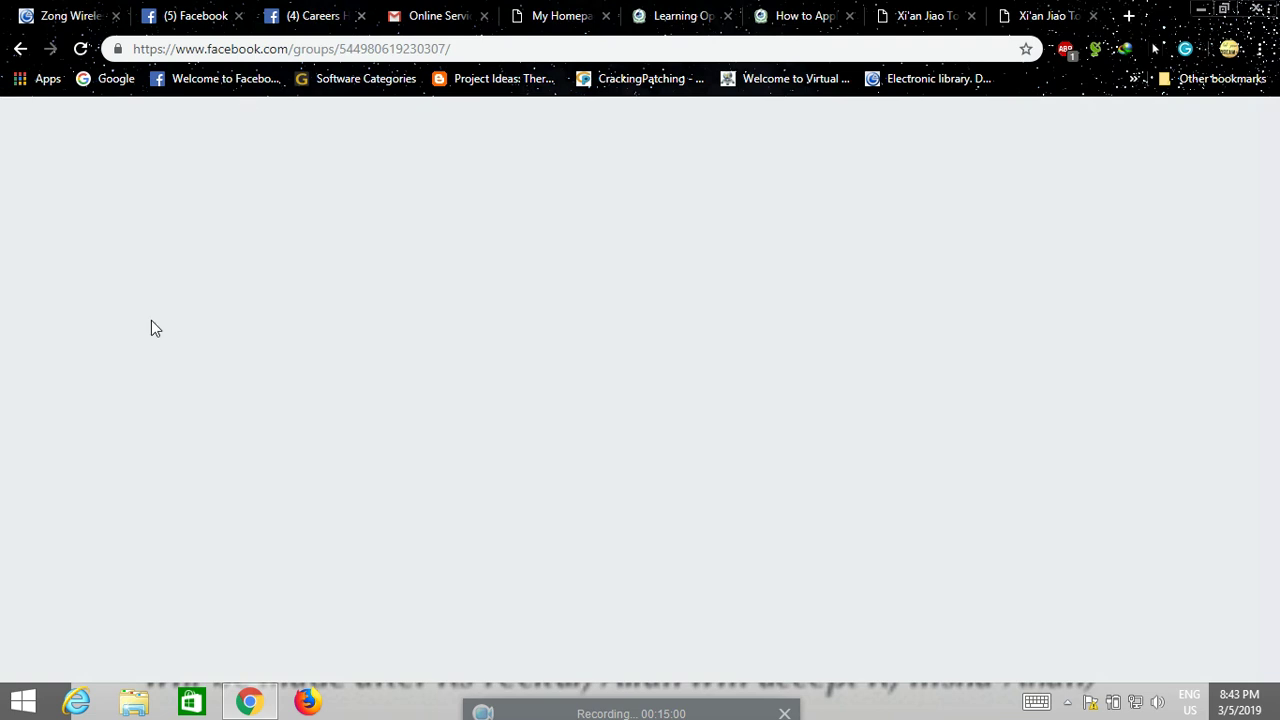
scroll(314, 457, up, 2)
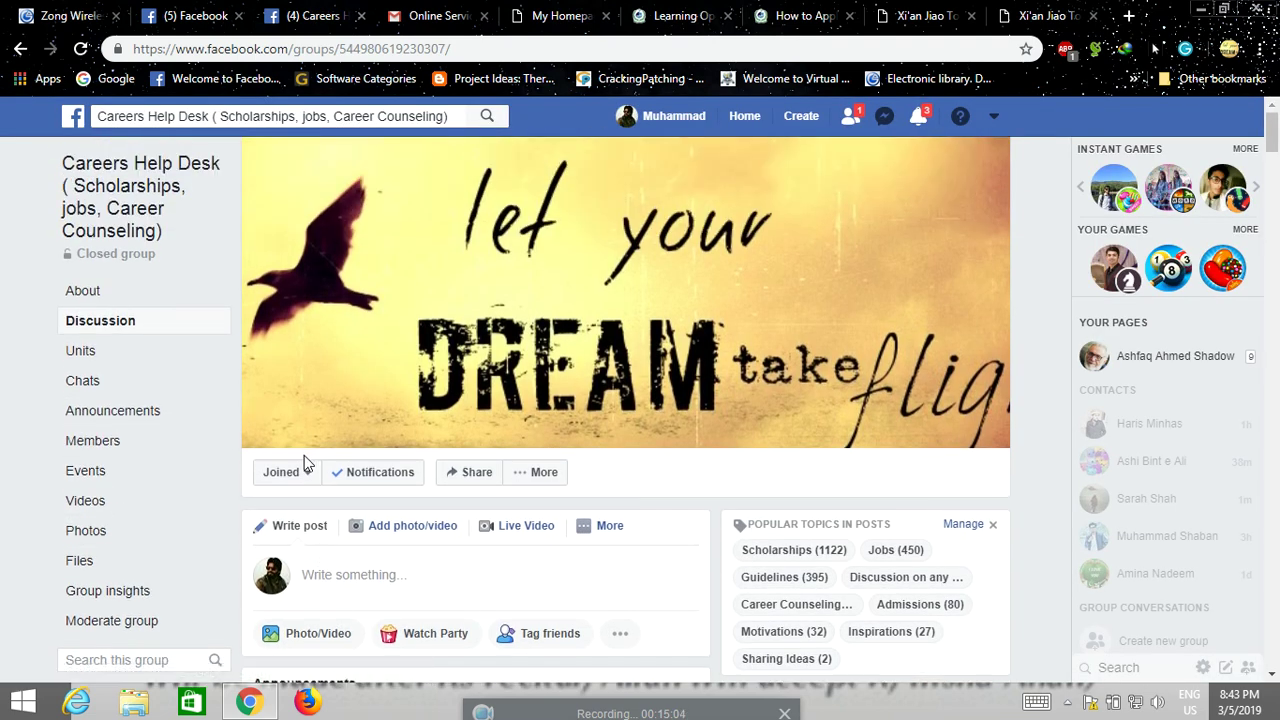
scroll(303, 462, down, 6)
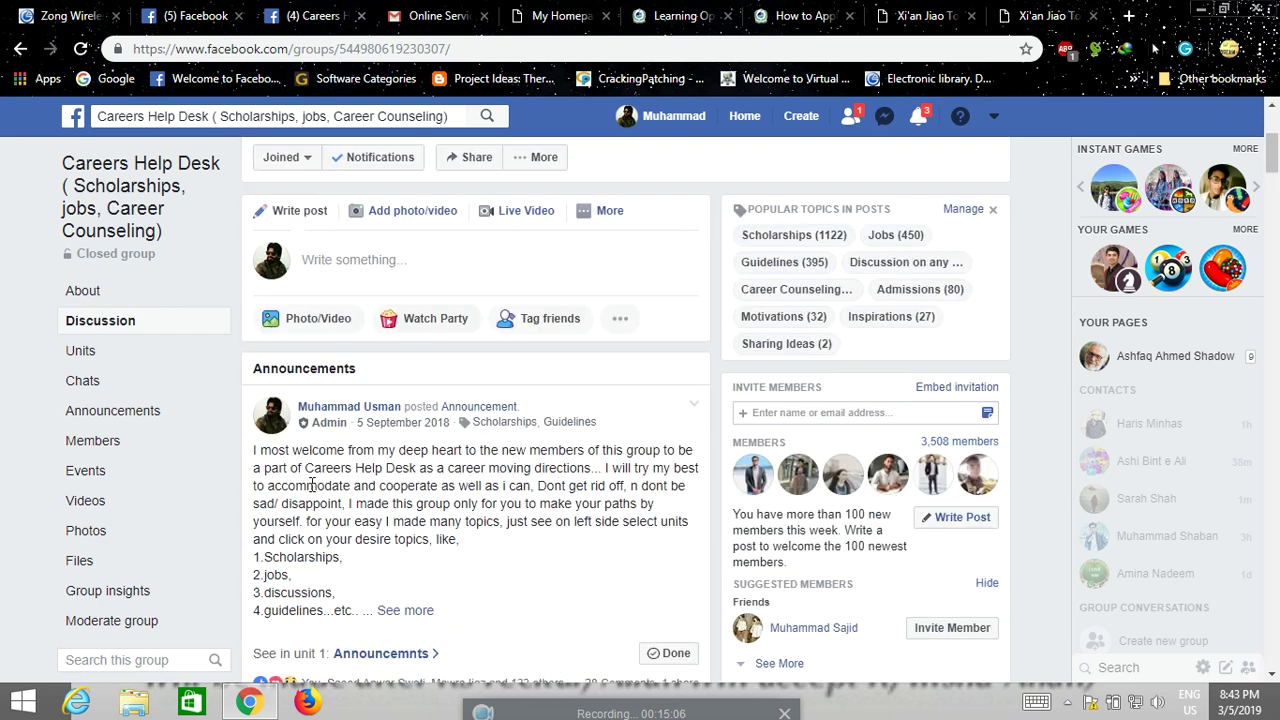
Check the university's sign-in page and the registration e-mail in Gmail, and return to the Basic Info page
click(936, 12)
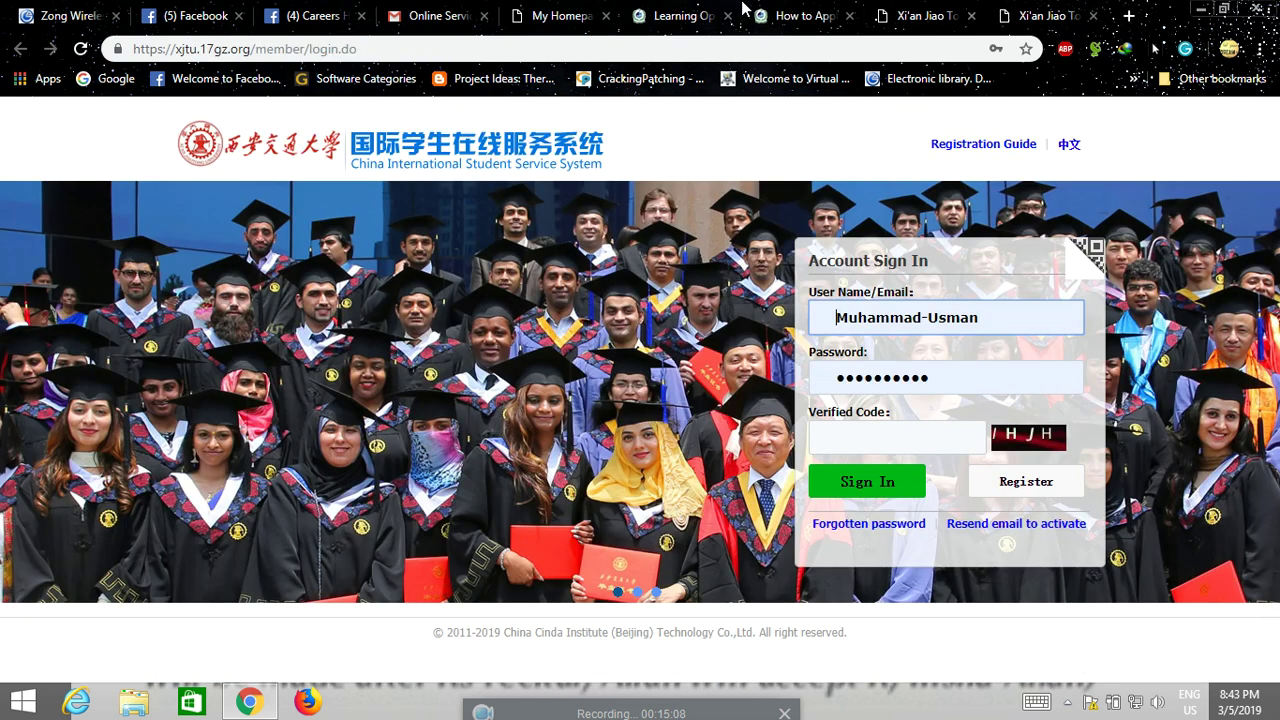
click(428, 12)
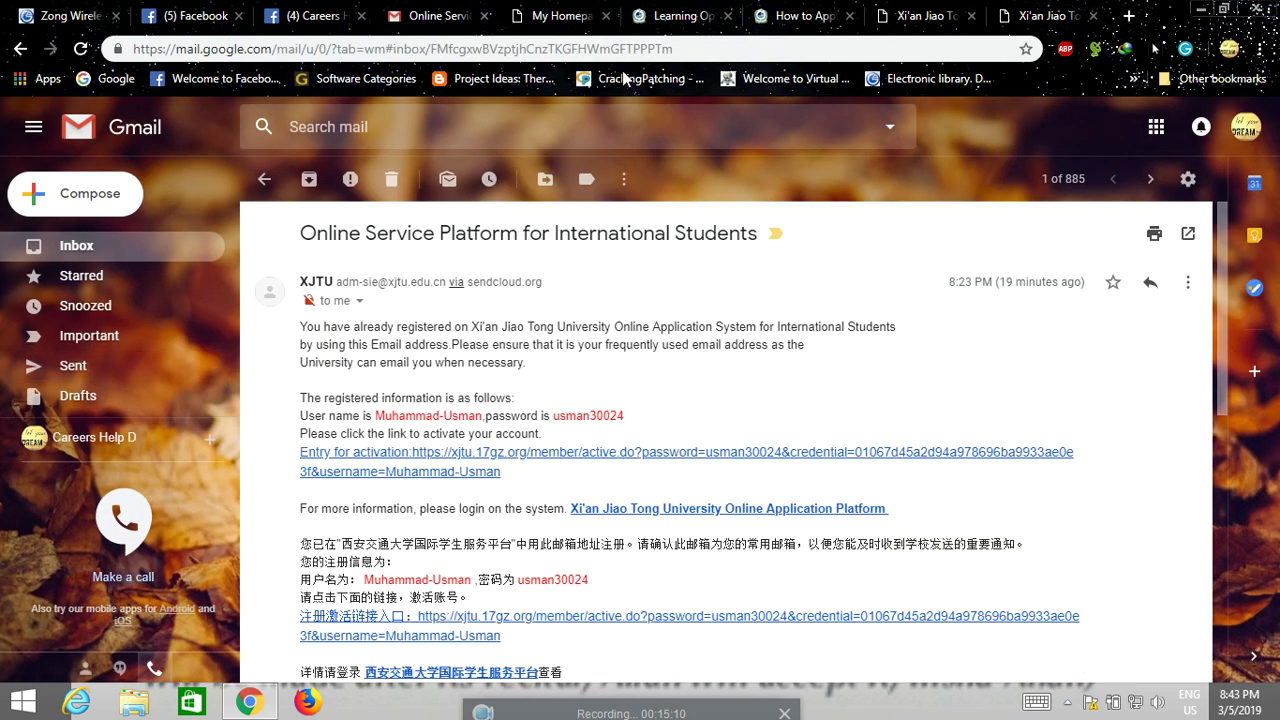
click(566, 12)
scroll(151, 536, down, 1)
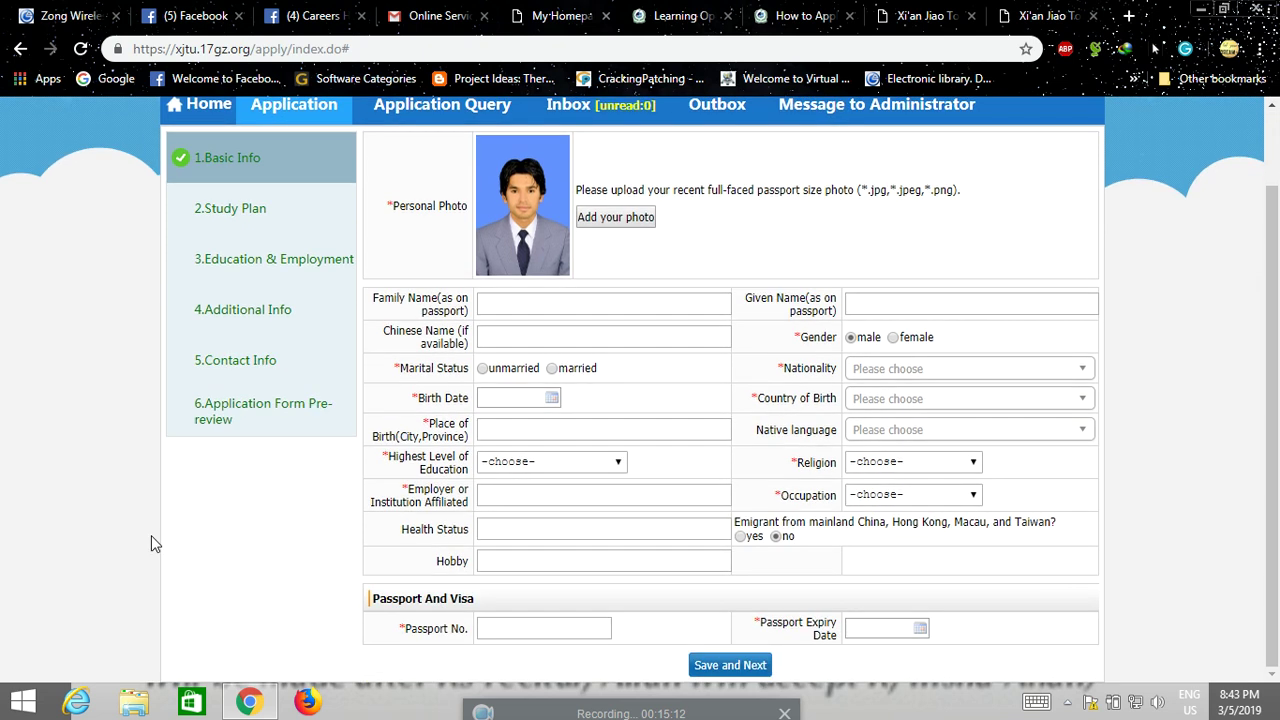
scroll(151, 540, up, 1)
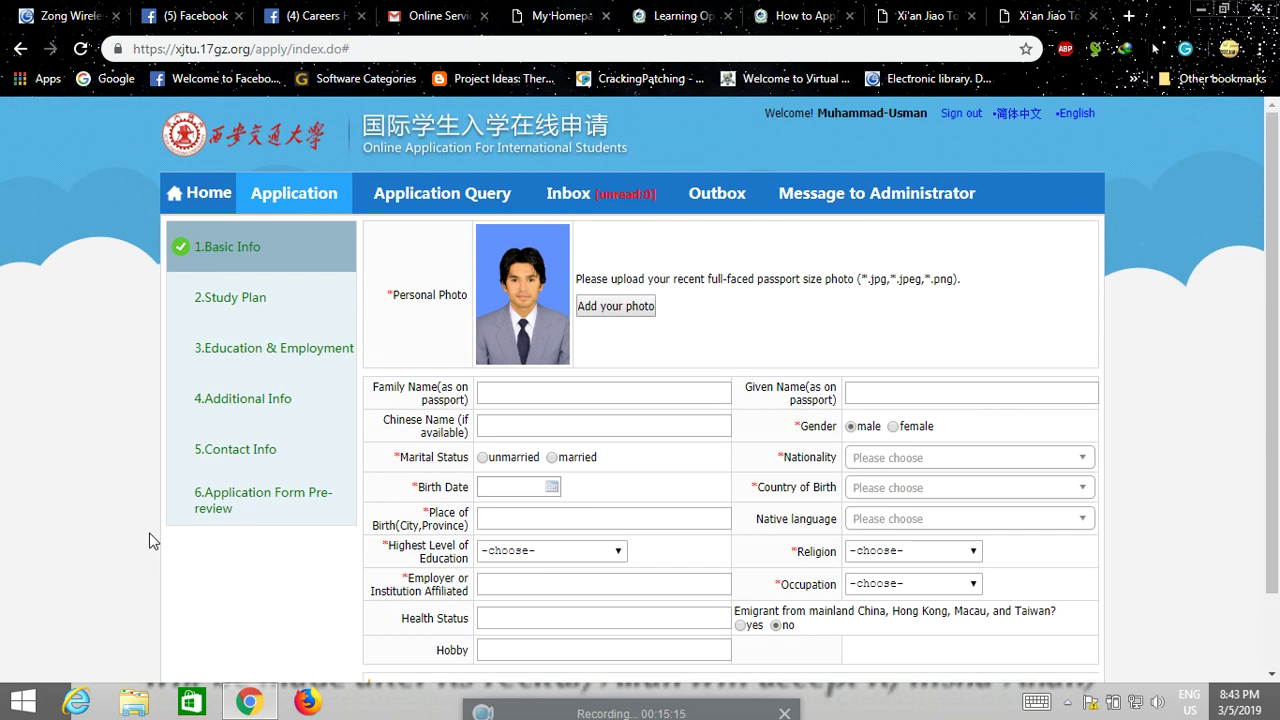
Minimize the browser window and refresh the desktop
click(1200, 8)
right_click(876, 136)
right_click(875, 125)
click(990, 180)
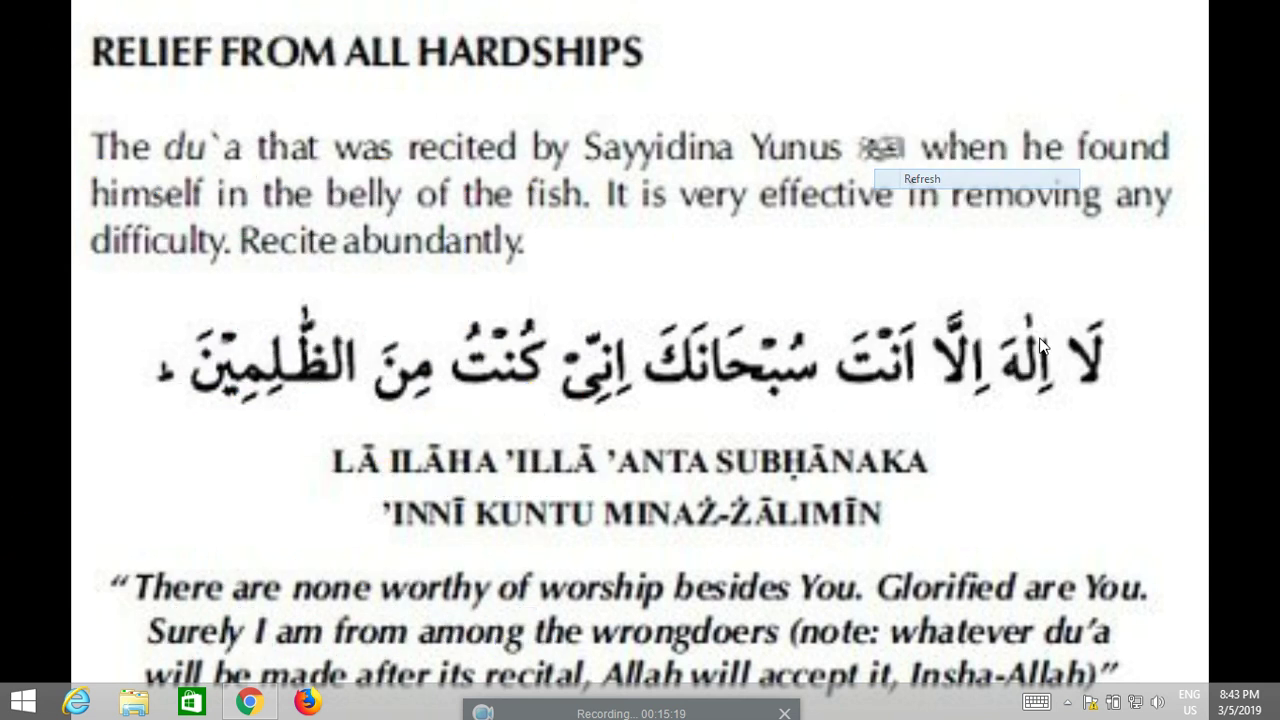
click(1063, 703)
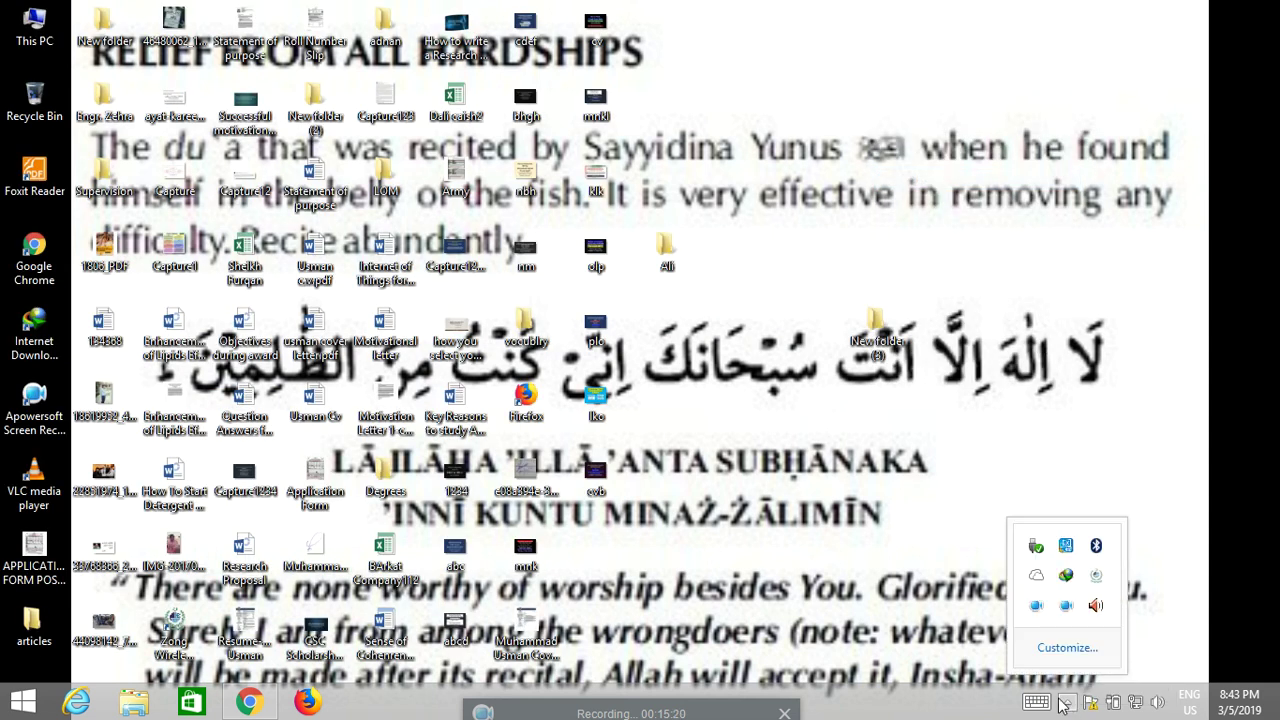
click(1066, 605)
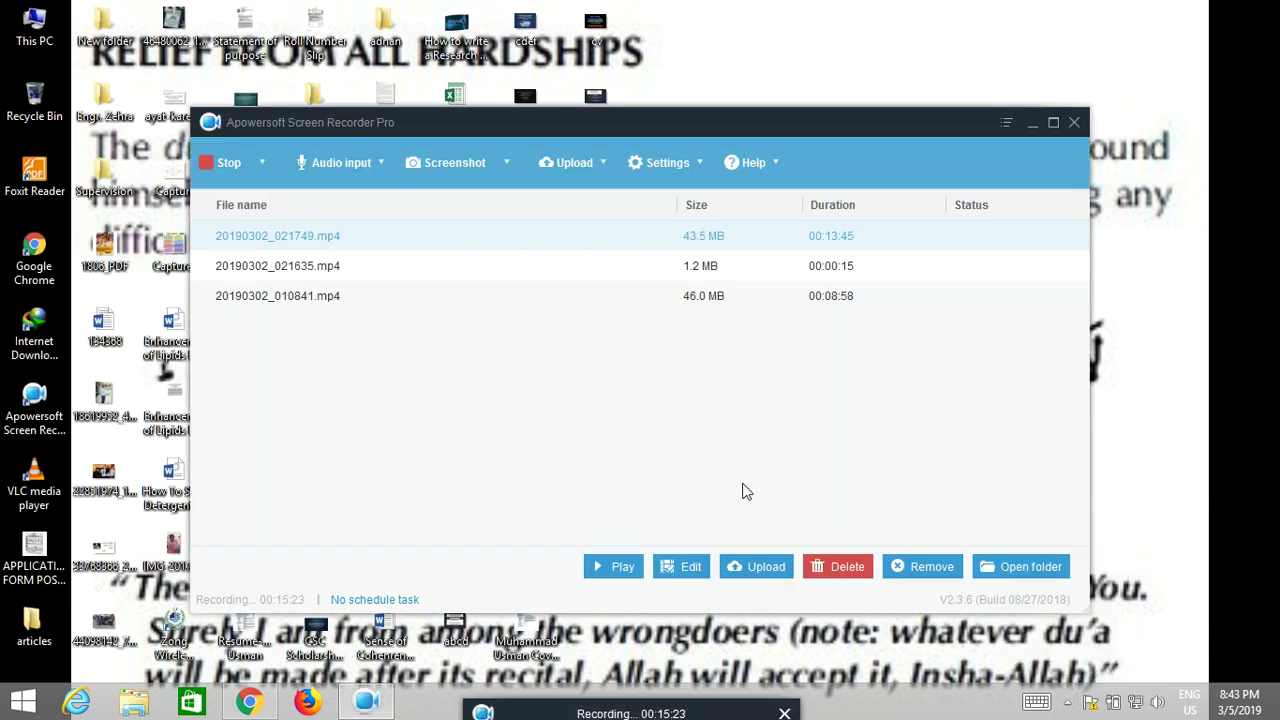
mouse_move(705, 716)
drag(711, 581, 757, 257)
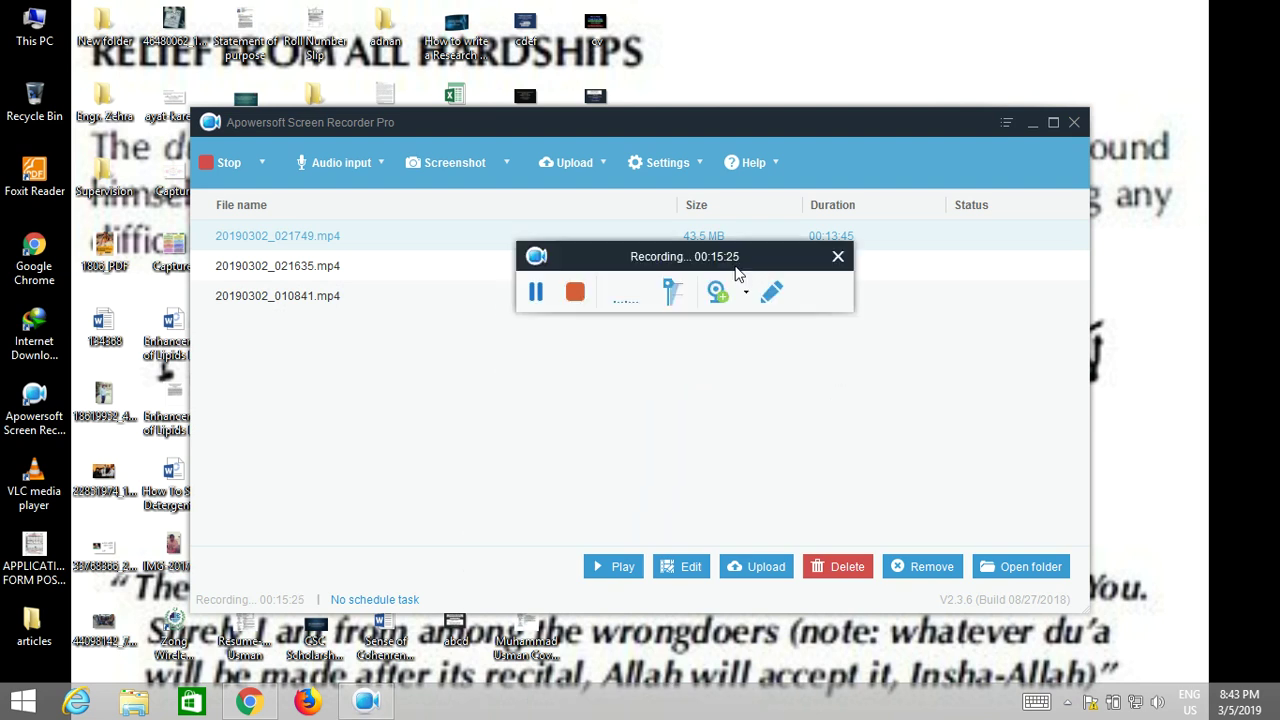